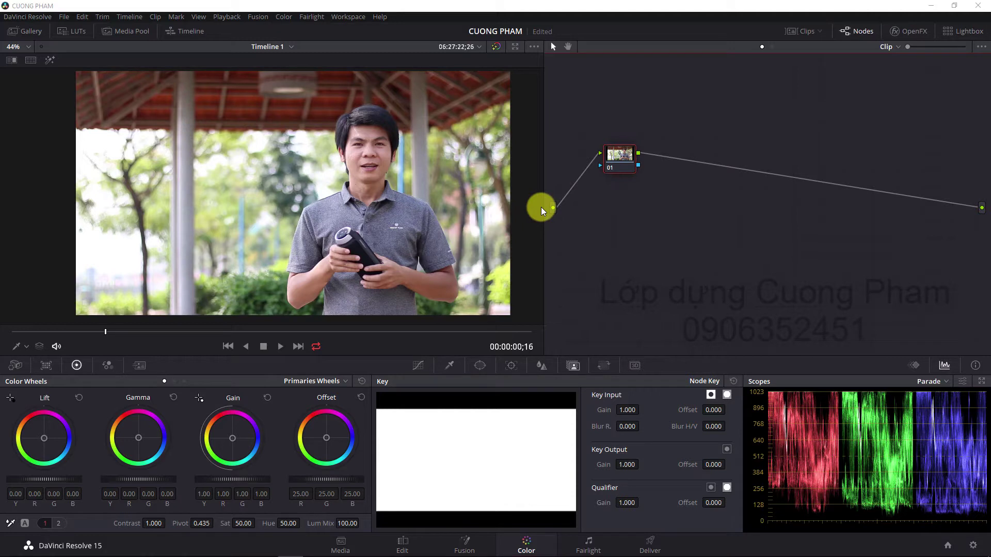
Add a serial node 02 after node 01.
mouse_move(620, 165)
left_mouse_down()
mouse_move(597, 183)
mouse_move(597, 150)
left_mouse_up()
right_click(596, 150)
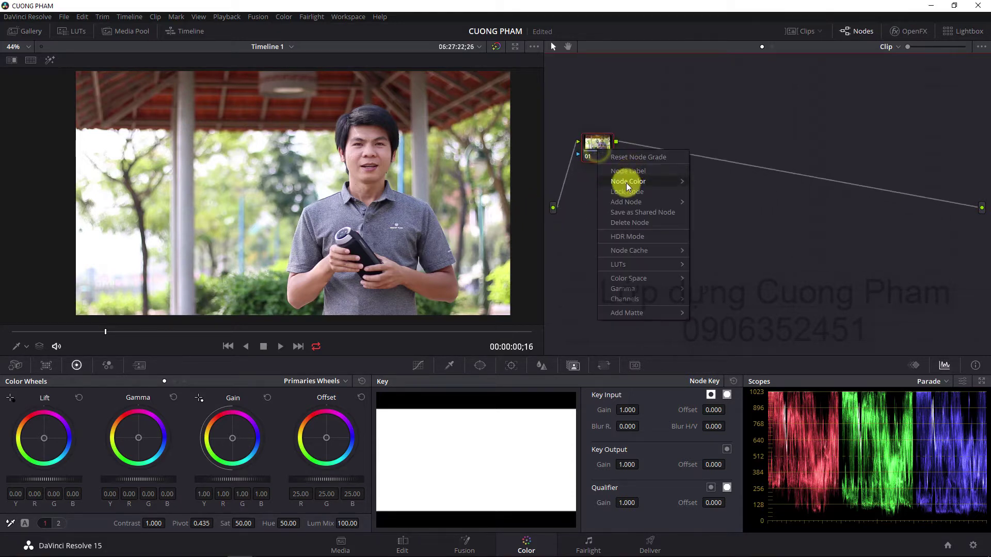
left_click(627, 200)
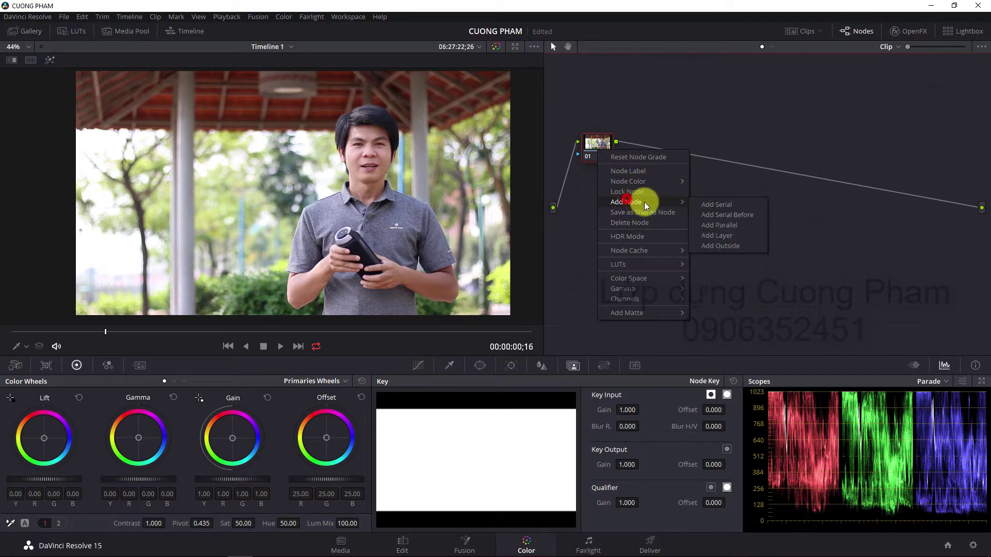
left_click(720, 206)
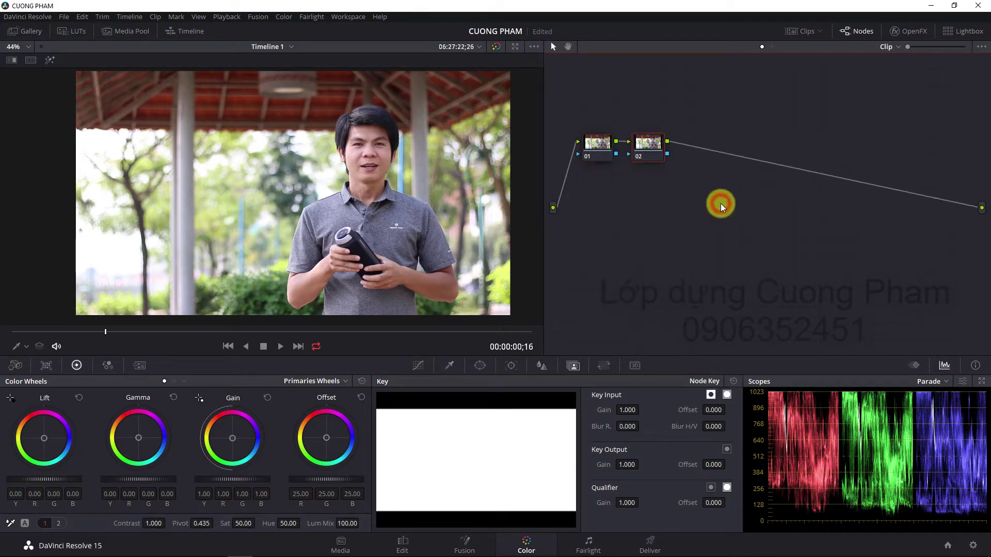
Label node 02 'Contract' and place it below node 01.
right_click(636, 150)
mouse_move(663, 184)
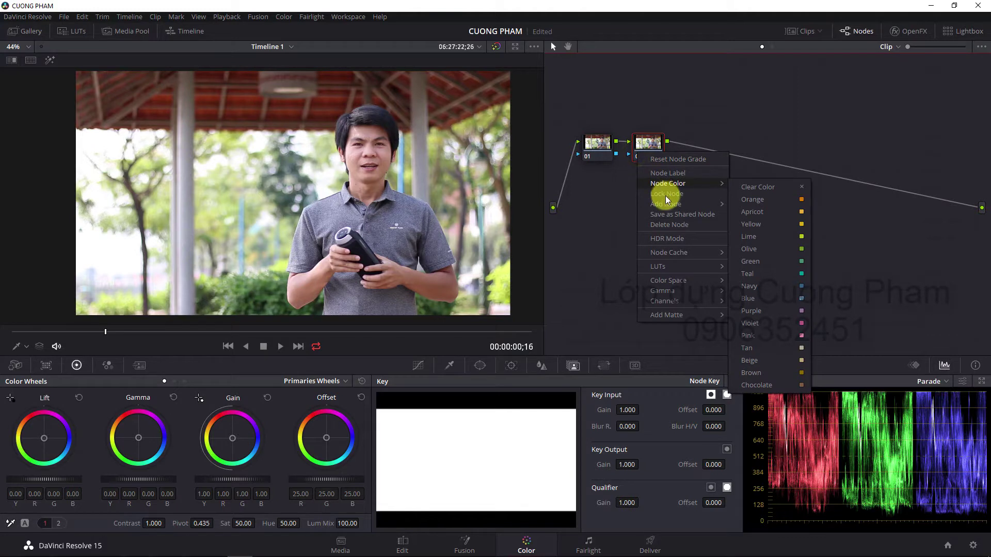
left_click(666, 175)
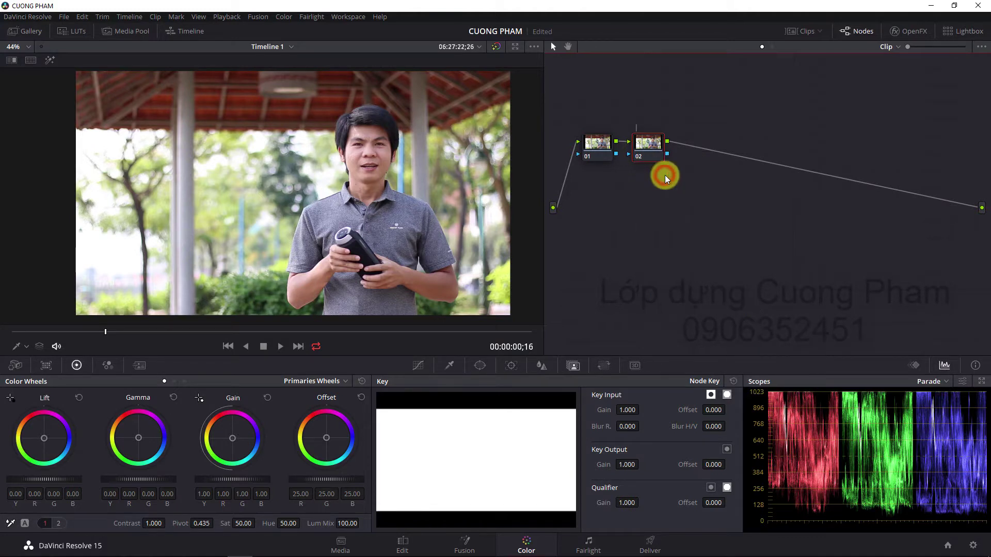
type("Contrac")
type("t")
key("Return")
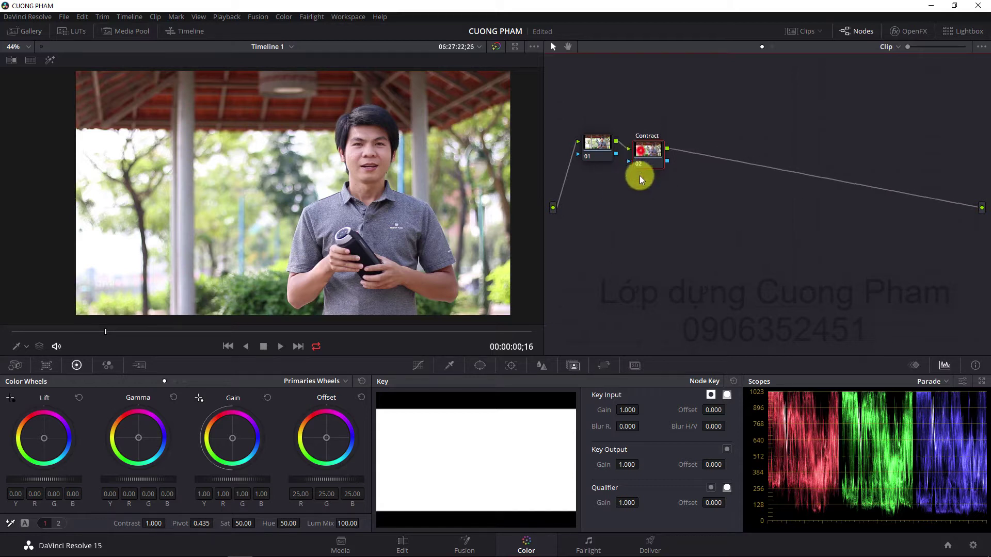
left_click_drag(641, 151, 632, 206)
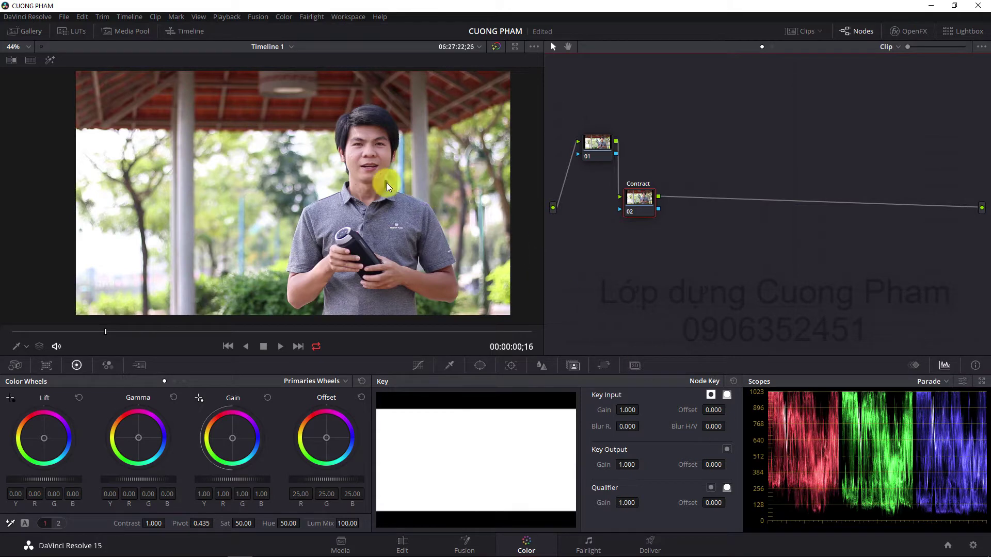
scroll(330, 173, "down", 3)
scroll(330, 173, "up", 3)
scroll(330, 175, "down", 2)
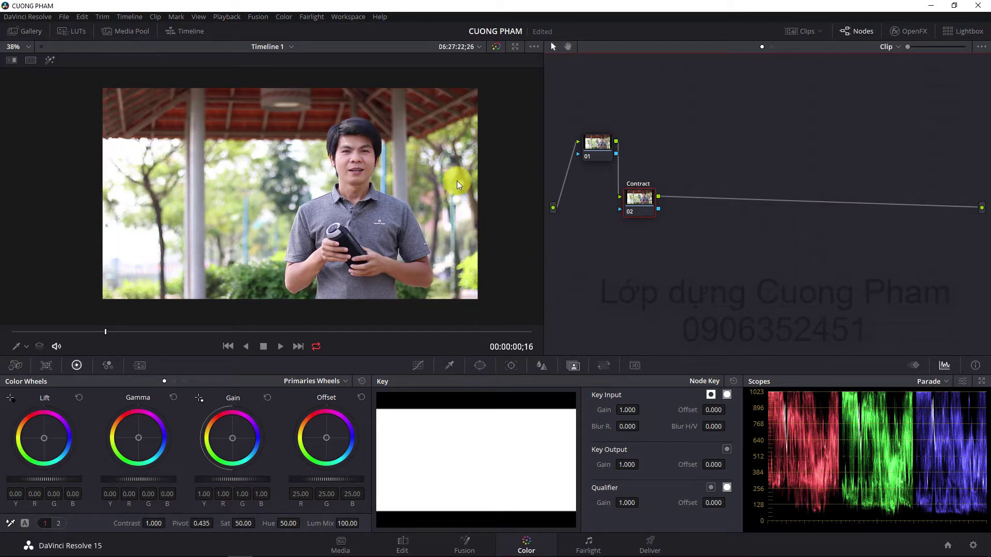
scroll(394, 162, "up", 2)
scroll(327, 132, "up", 2)
scroll(393, 114, "up", 1)
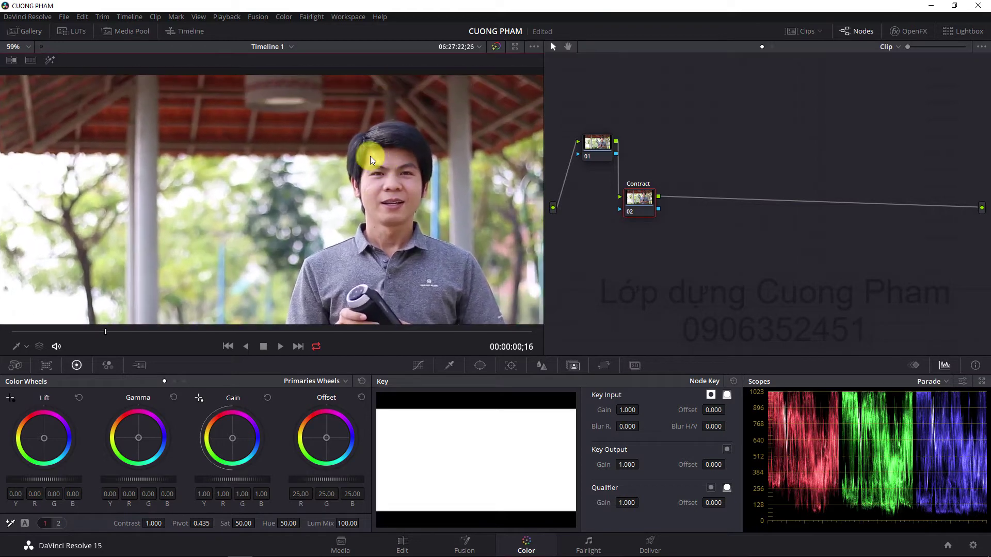
scroll(377, 165, "down", 2)
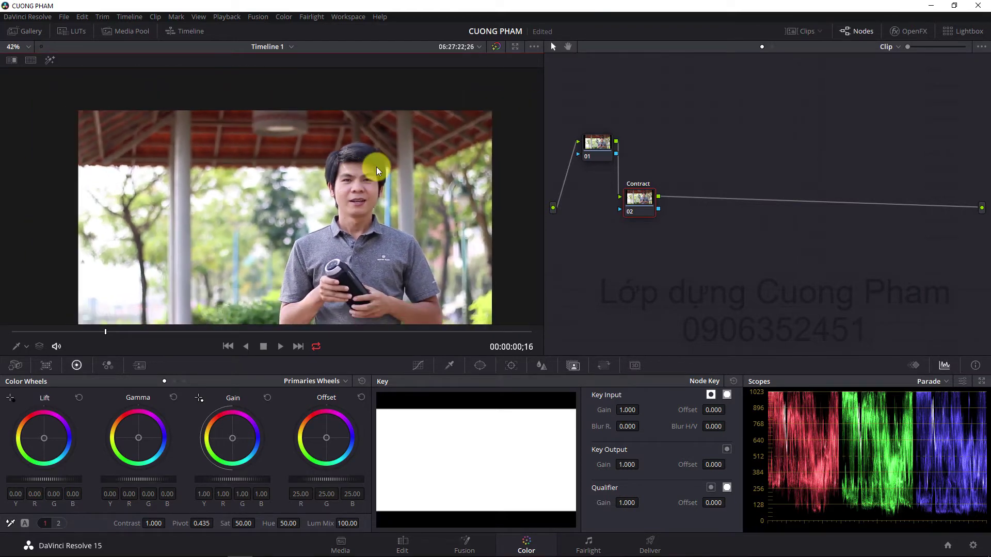
scroll(341, 189, "down", 1)
scroll(339, 193, "down", 1)
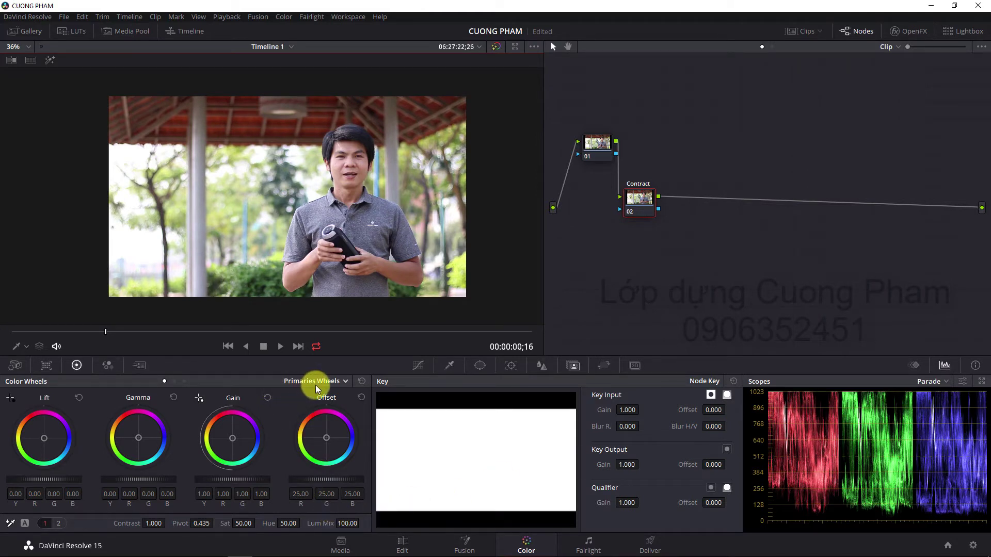
On the Primaries wheels, set Contract's Lift -0.01, Gamma -0.02, Gain 0.93 and Offset 32.40.
left_click_drag(264, 480, 233, 480)
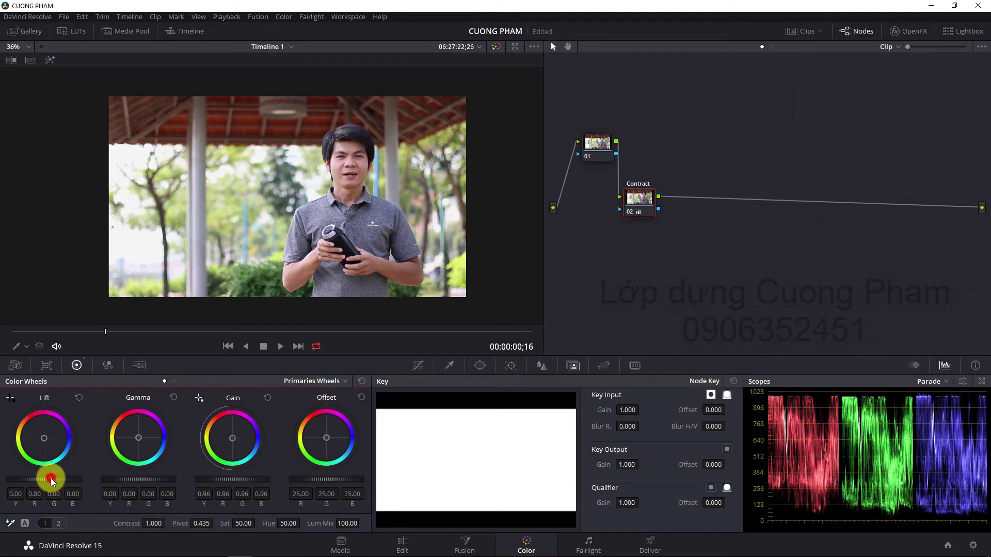
mouse_move(51, 478)
left_mouse_down()
mouse_move(63, 480)
mouse_move(41, 480)
left_mouse_up()
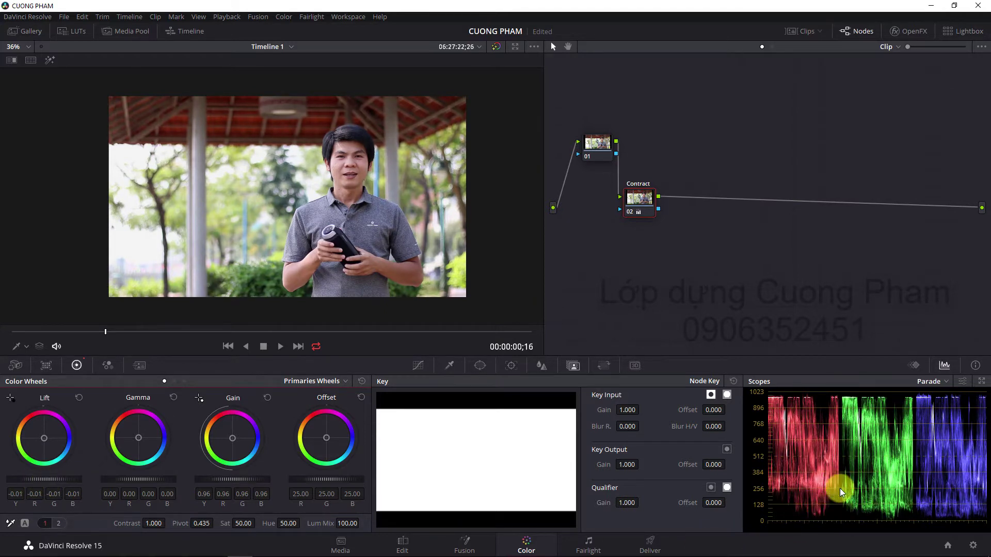
scroll(330, 217, "up", 2)
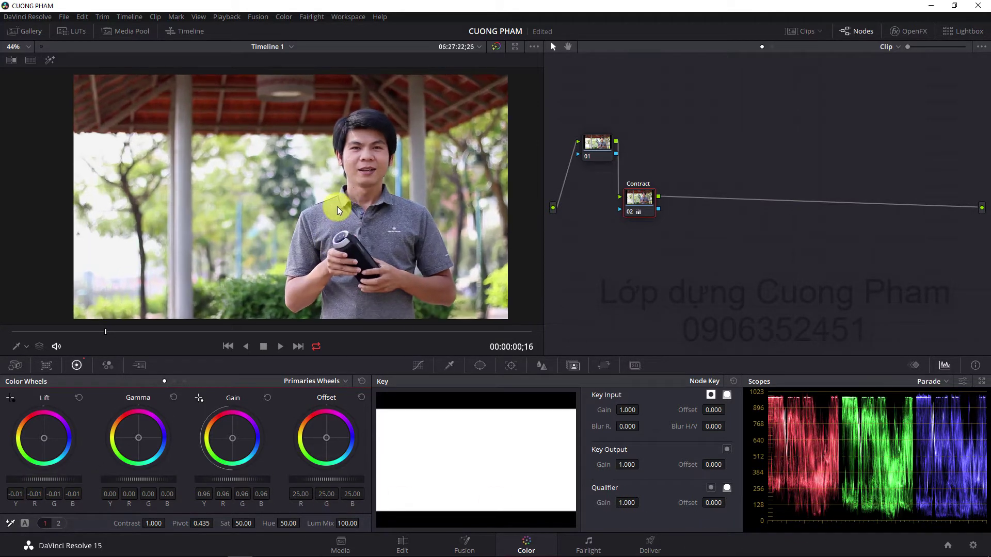
scroll(366, 162, "down", 1)
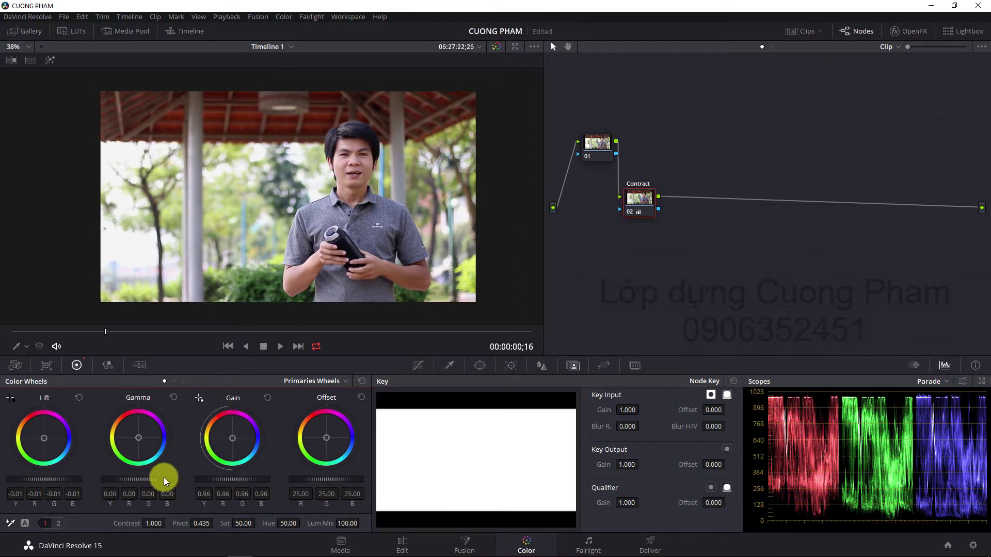
left_click_drag(164, 479, 127, 479)
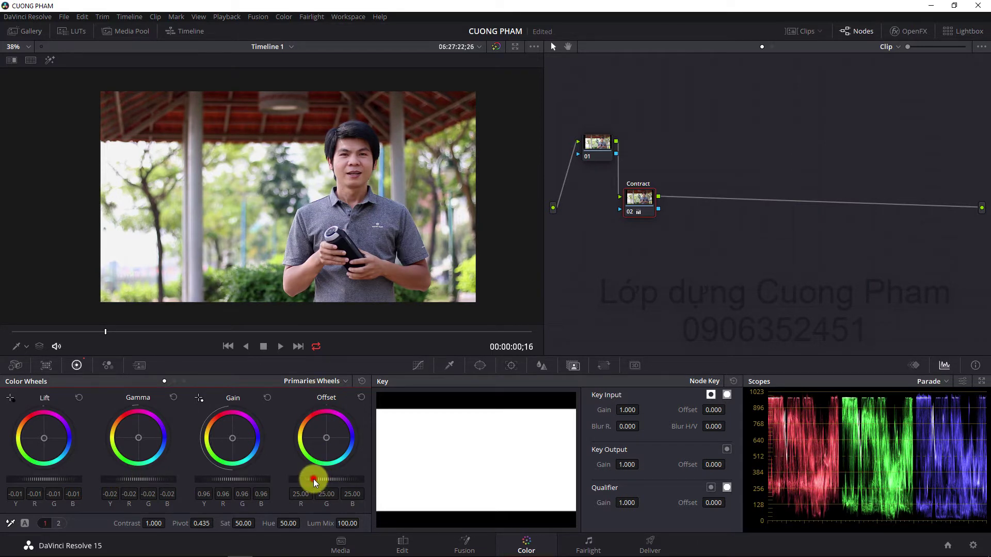
left_click_drag(313, 480, 447, 484)
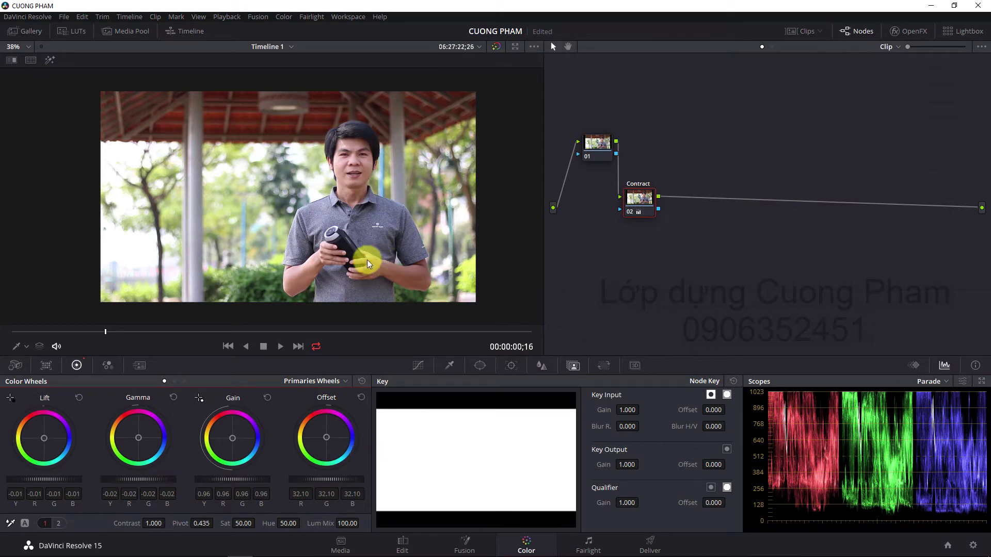
left_click_drag(331, 478, 338, 478)
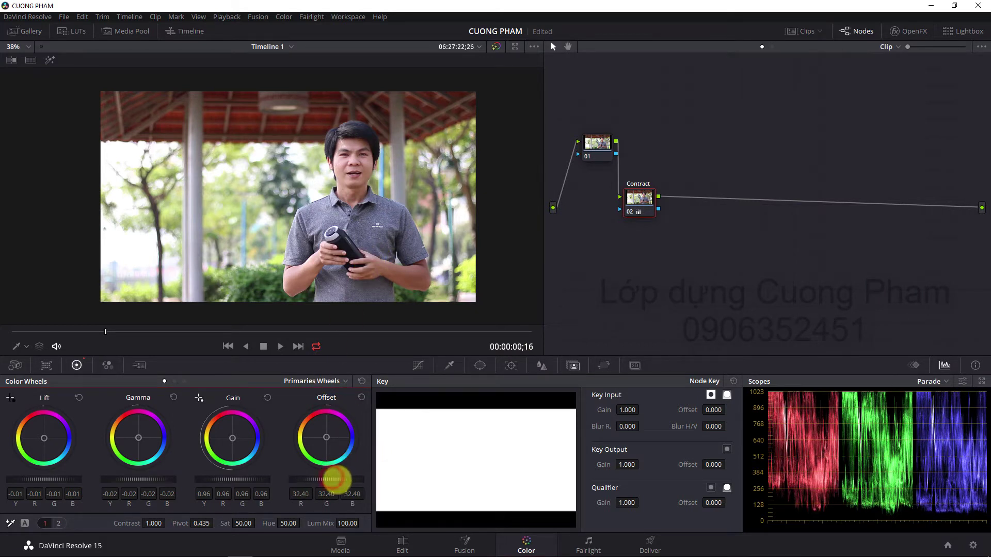
mouse_move(249, 478)
left_mouse_down()
mouse_move(234, 477)
mouse_move(244, 479)
left_mouse_up()
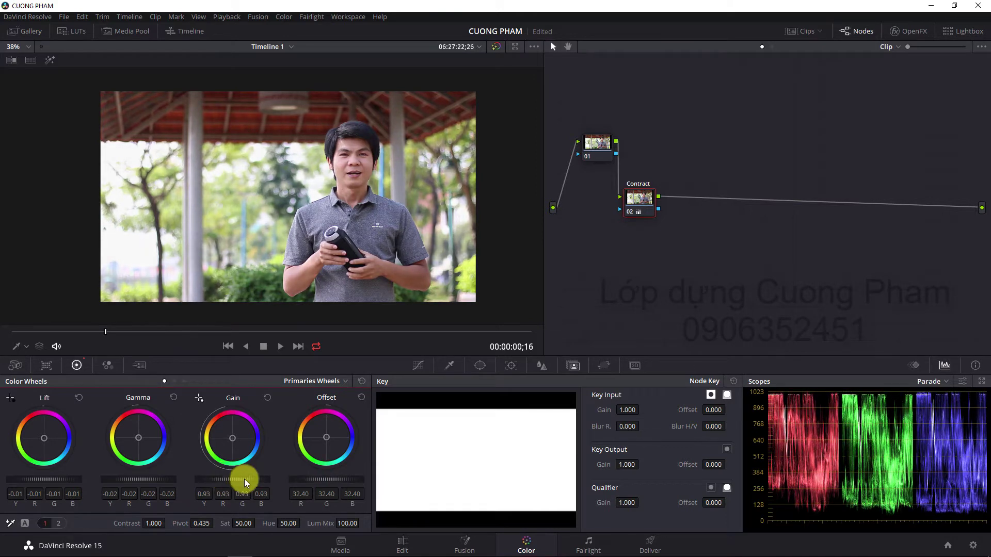
scroll(391, 160, "up", 2)
scroll(392, 160, "down", 1)
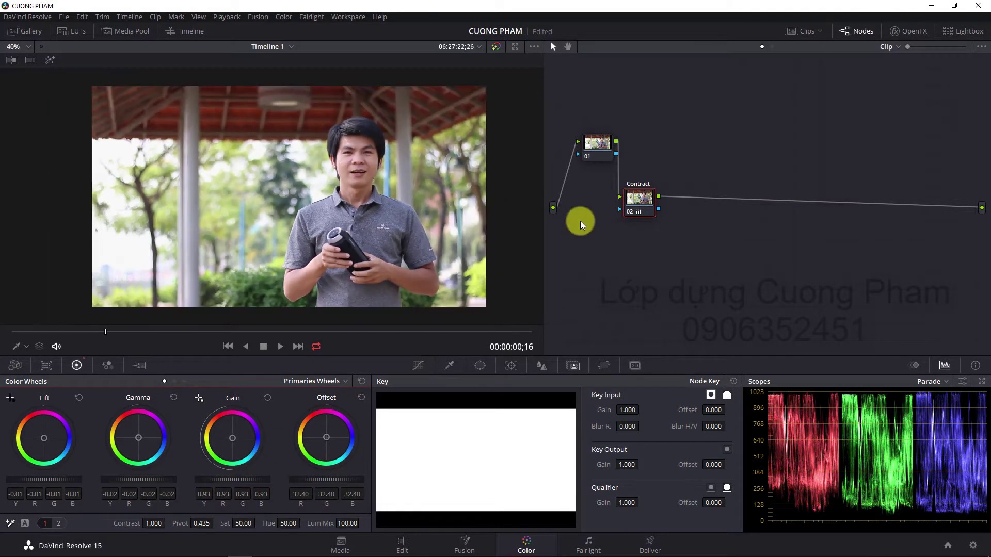
Compare Contract off and on, nudge its curve black point inward, and move the node down-left.
left_click(629, 214)
left_click(629, 214)
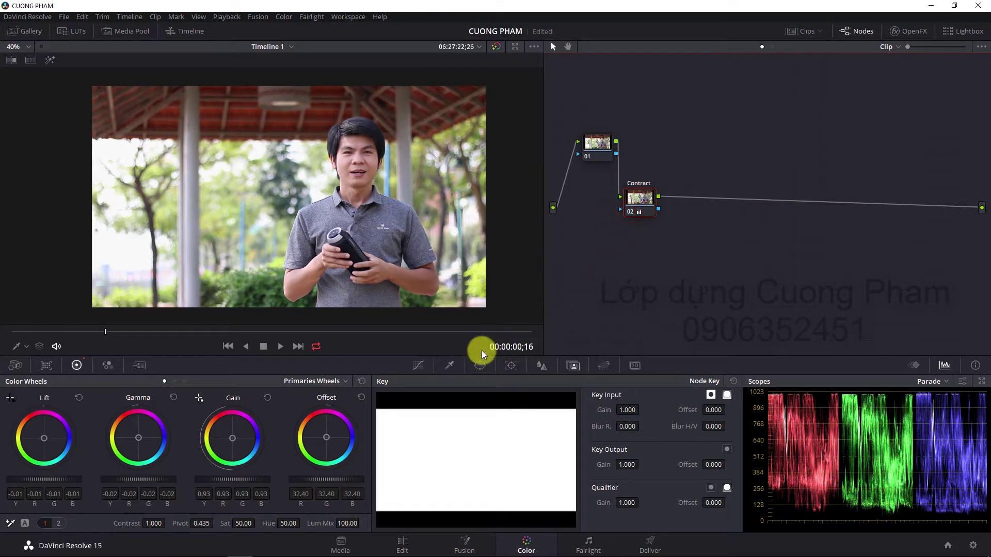
left_click(419, 365)
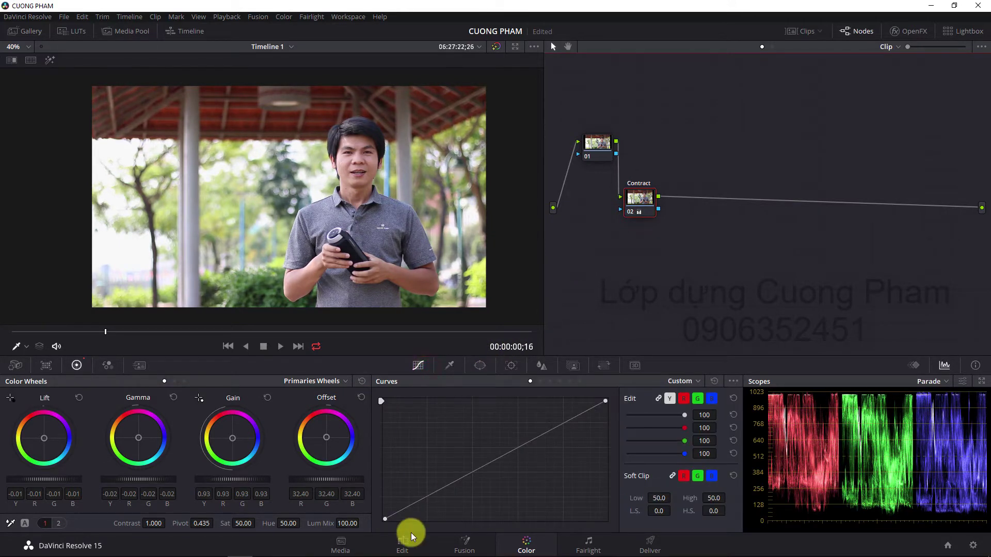
left_click_drag(386, 519, 395, 521)
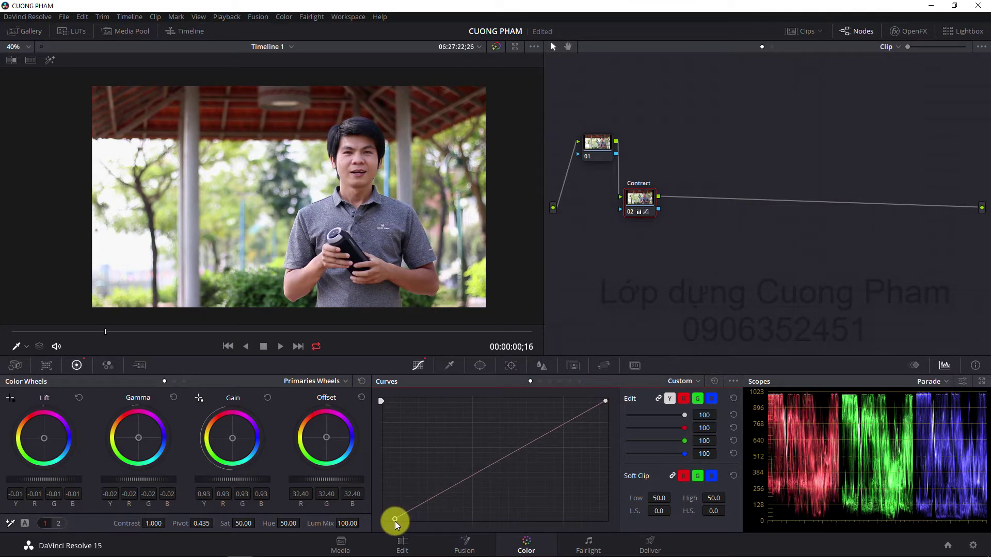
left_click_drag(394, 521, 394, 522)
left_click_drag(633, 214, 615, 236)
Add a serial node 03 after Contract and set it beside node 01.
right_click(620, 237)
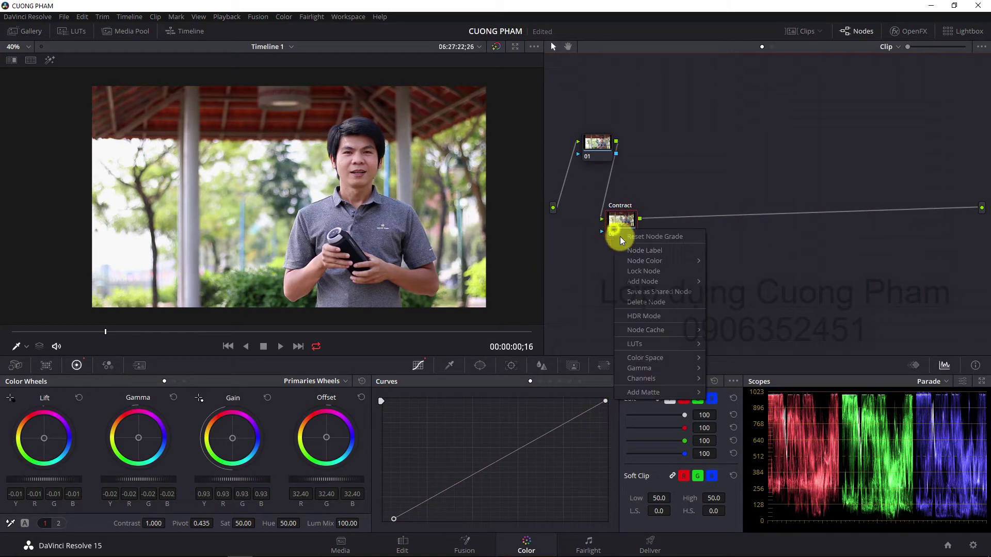
left_click(646, 280)
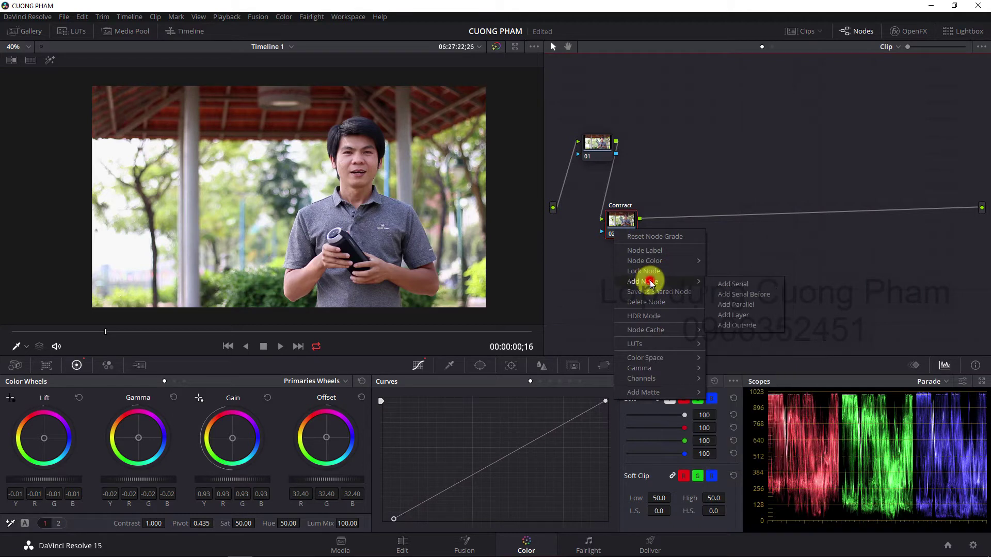
left_click(729, 284)
left_click_drag(672, 222, 662, 152)
Label node 03 'Skin'.
right_click(661, 152)
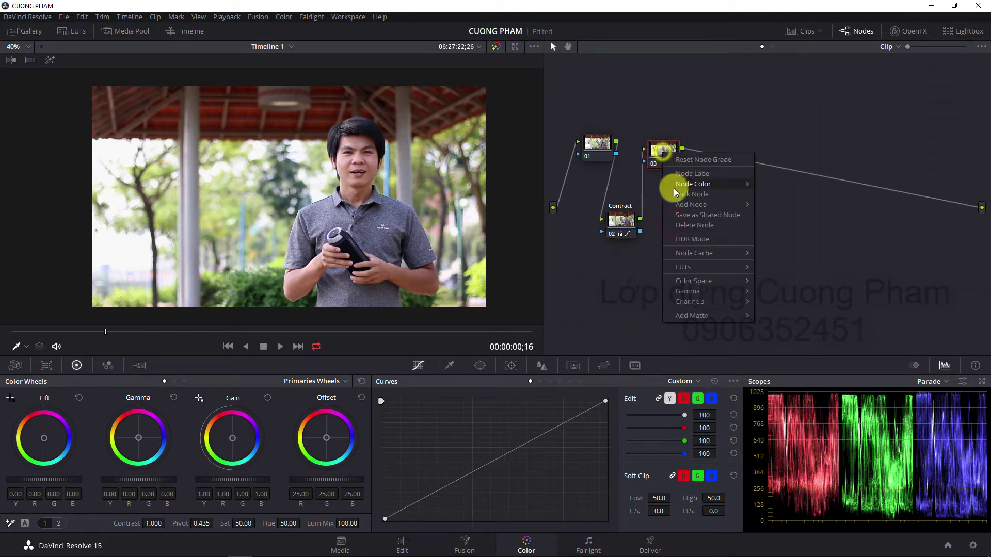
mouse_move(701, 187)
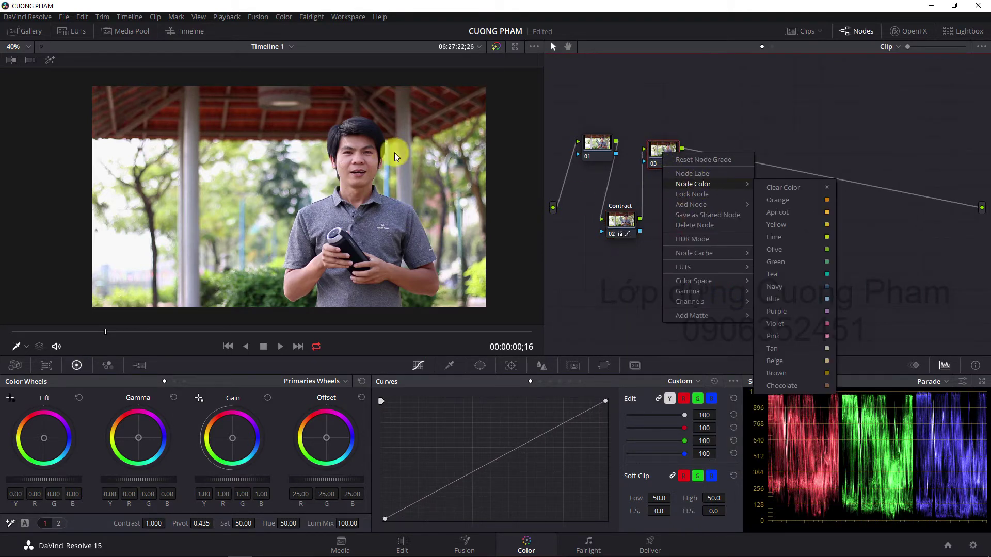
mouse_move(709, 205)
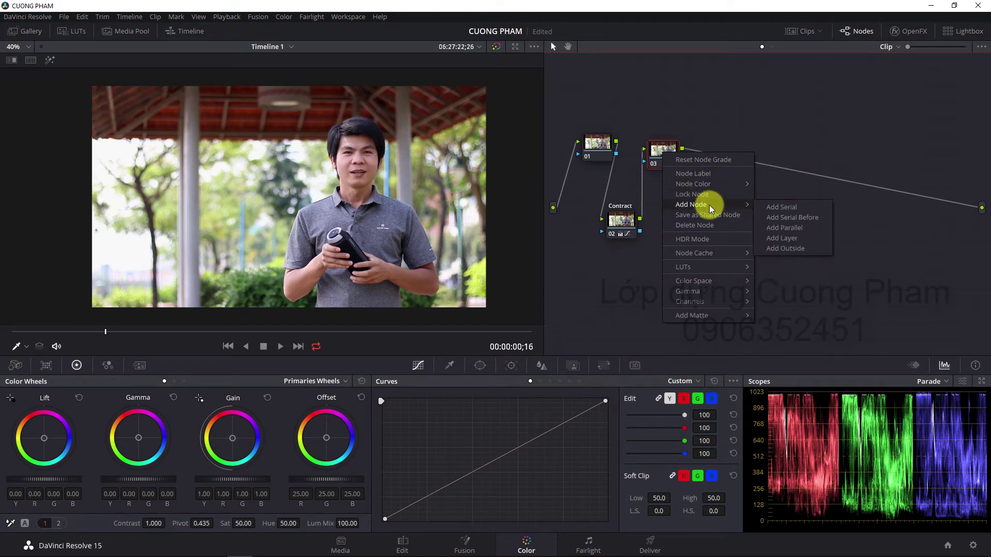
left_click(695, 174)
type("kin")
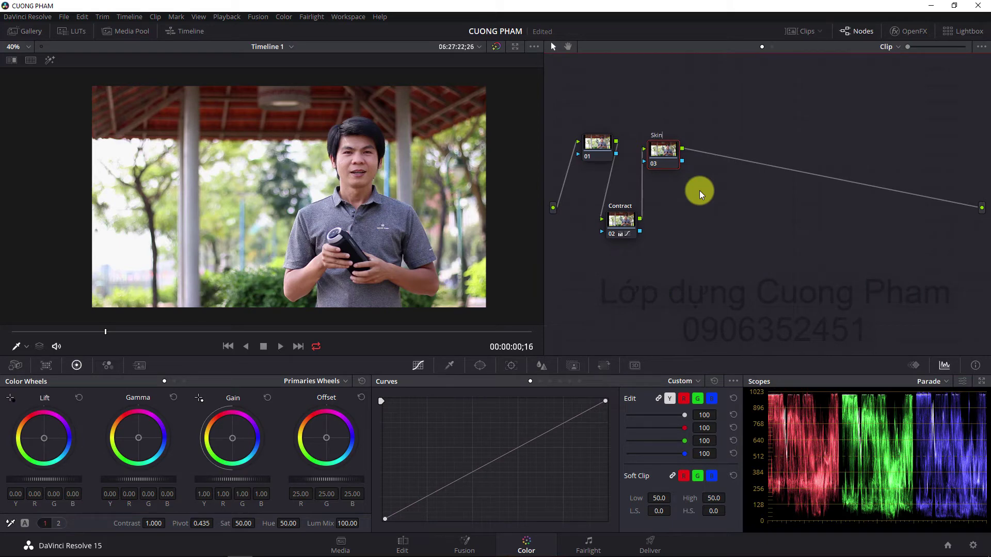
key("Return")
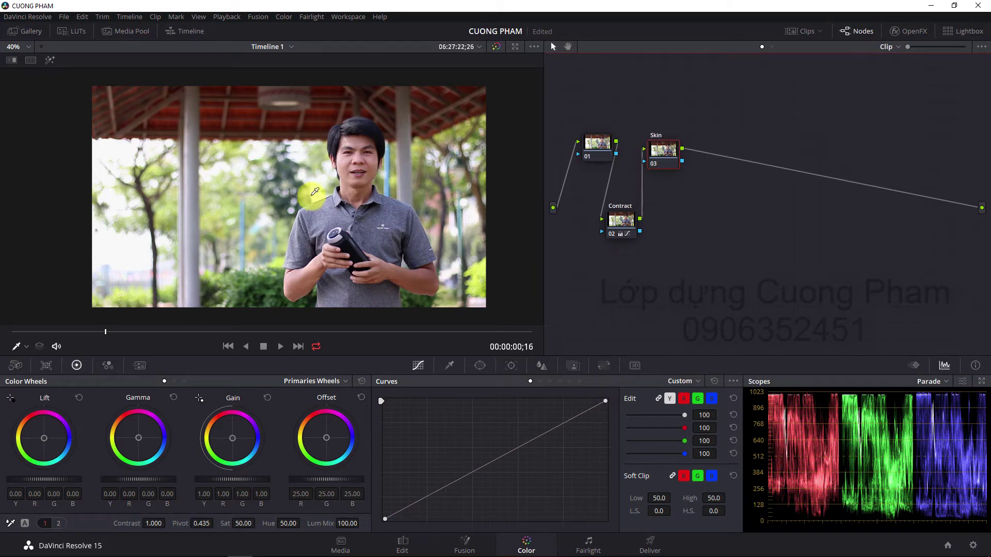
On the second primaries page, lower the Skin node's midtone detail to -65.
scroll(363, 153, "up", 2)
scroll(362, 152, "up", 1)
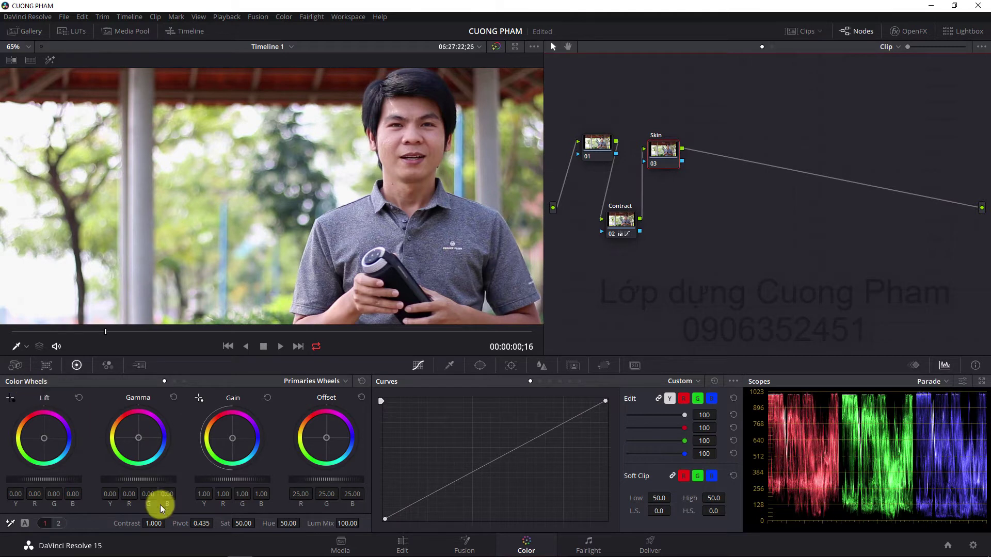
left_click(59, 523)
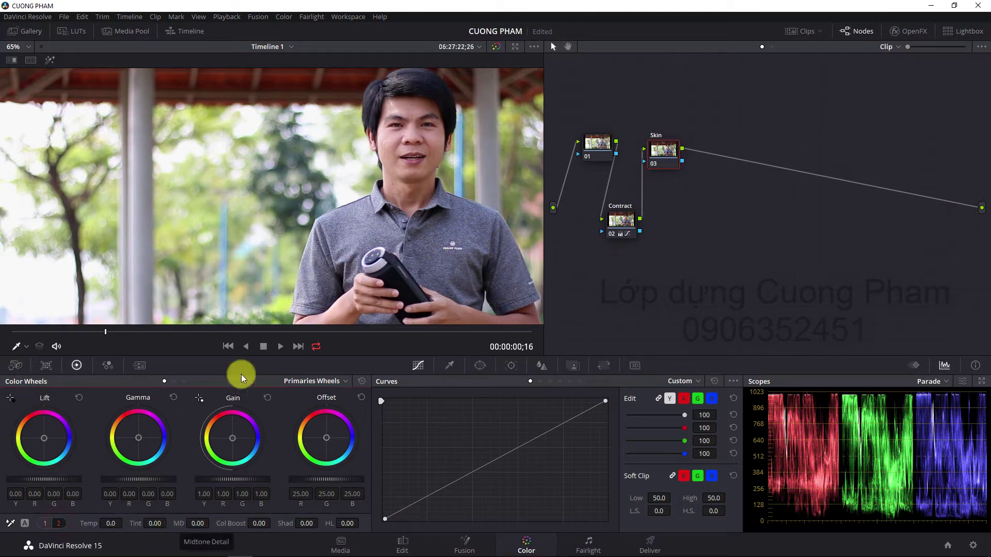
scroll(411, 168, "up", 4)
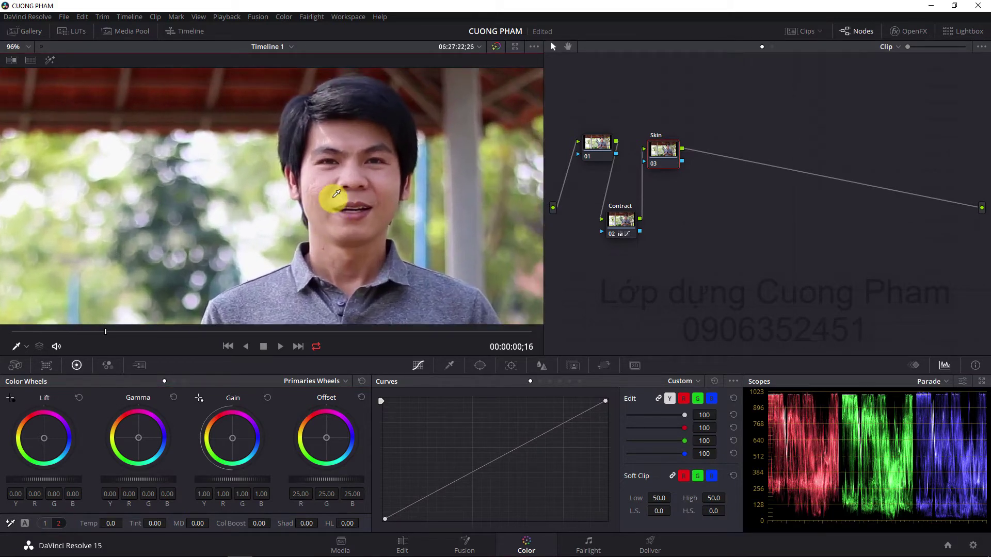
scroll(338, 194, "up", 2)
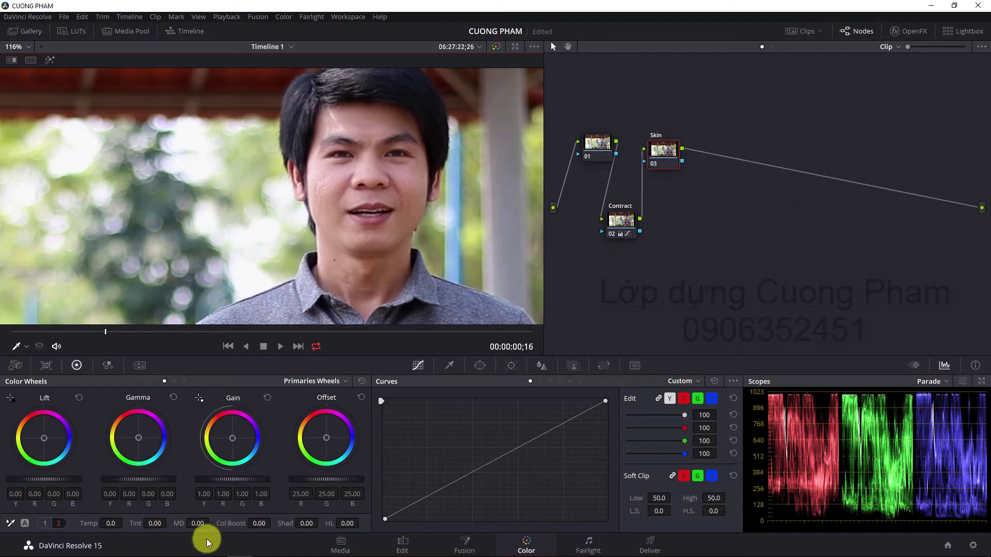
left_click_drag(198, 524, 124, 517)
scroll(381, 227, "up", 5)
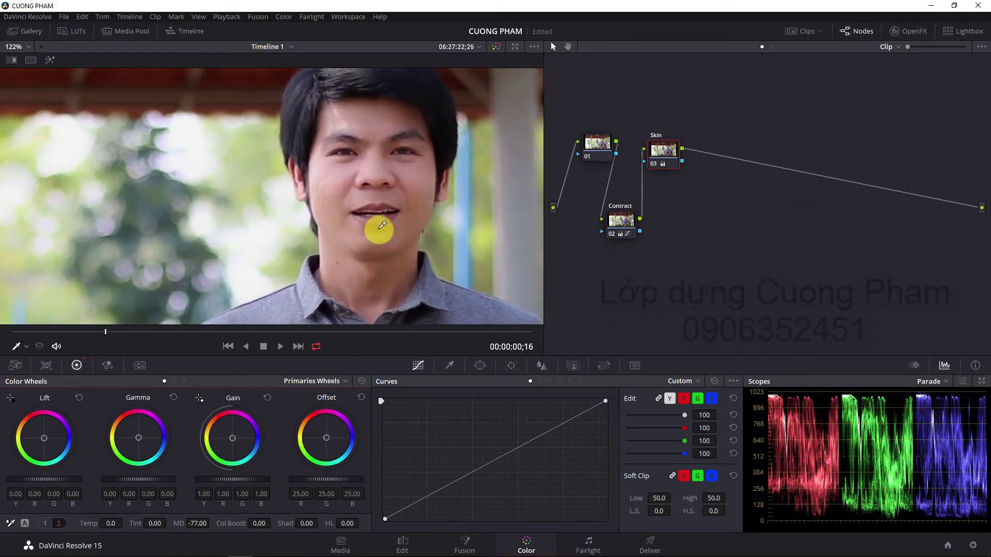
scroll(407, 206, "down", 1)
scroll(316, 215, "down", 1)
scroll(304, 258, "down", 1)
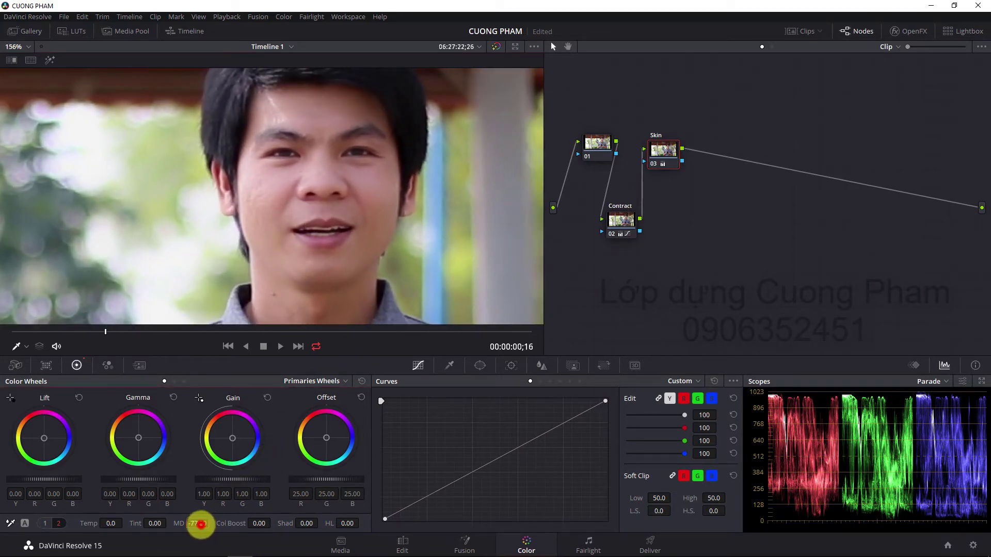
scroll(199, 524, "up", 3)
scroll(200, 524, "up", 3)
scroll(265, 210, "down", 2)
scroll(271, 227, "down", 3)
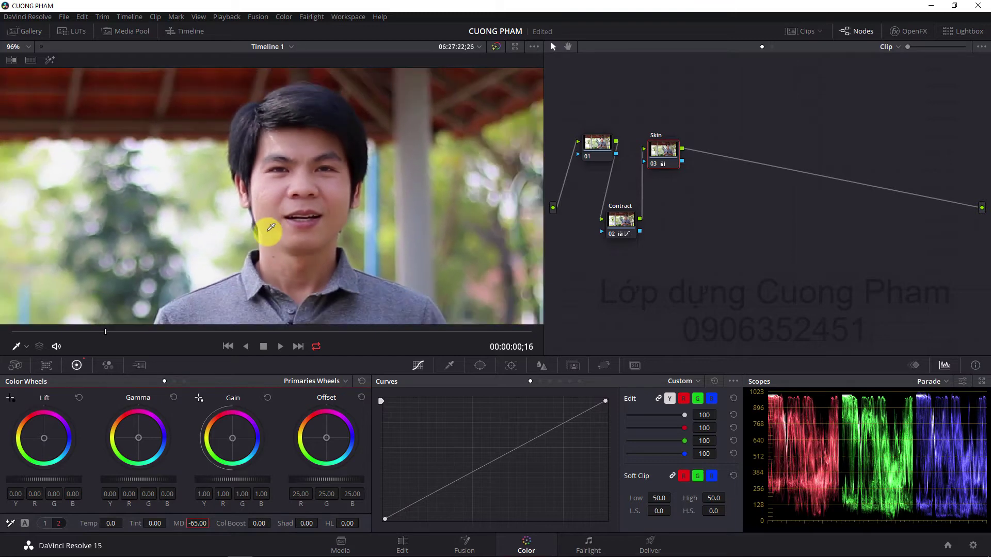
scroll(283, 208, "down", 3)
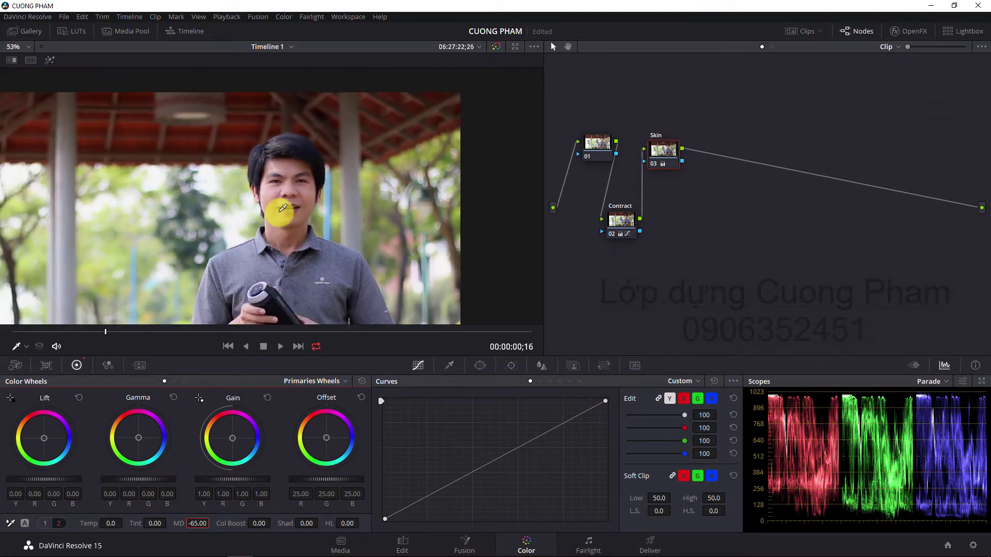
scroll(282, 208, "down", 1)
Toggle the Skin node off and on to compare, then bring up Motion Effects.
left_click(653, 163)
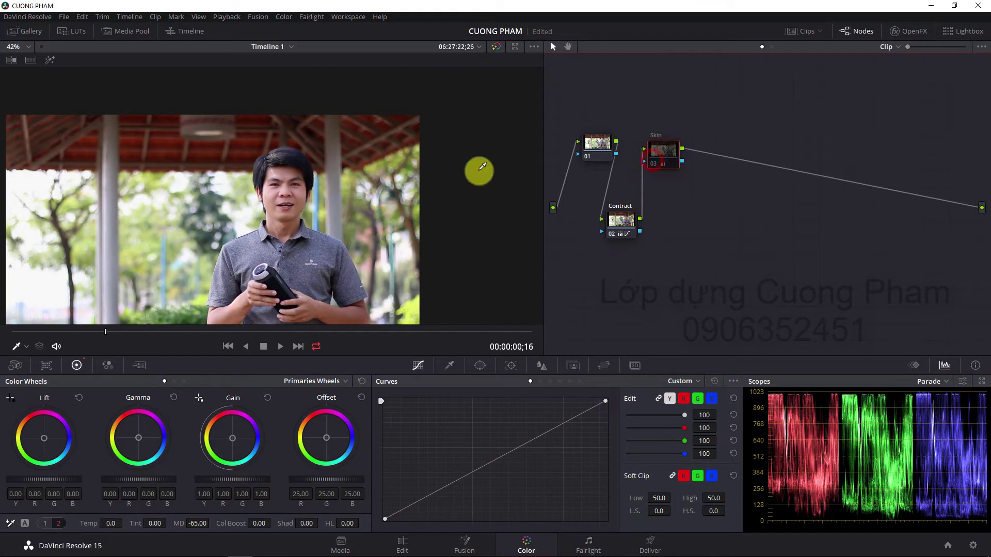
scroll(283, 155, "up", 2)
scroll(283, 193, "up", 2)
scroll(283, 192, "up", 2)
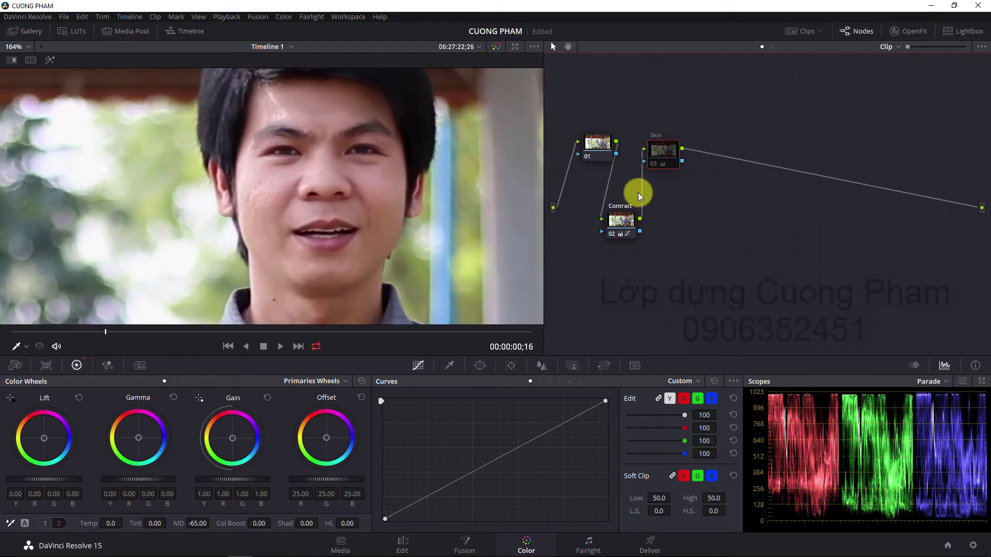
left_click(651, 163)
left_click(651, 163)
scroll(361, 196, "down", 1)
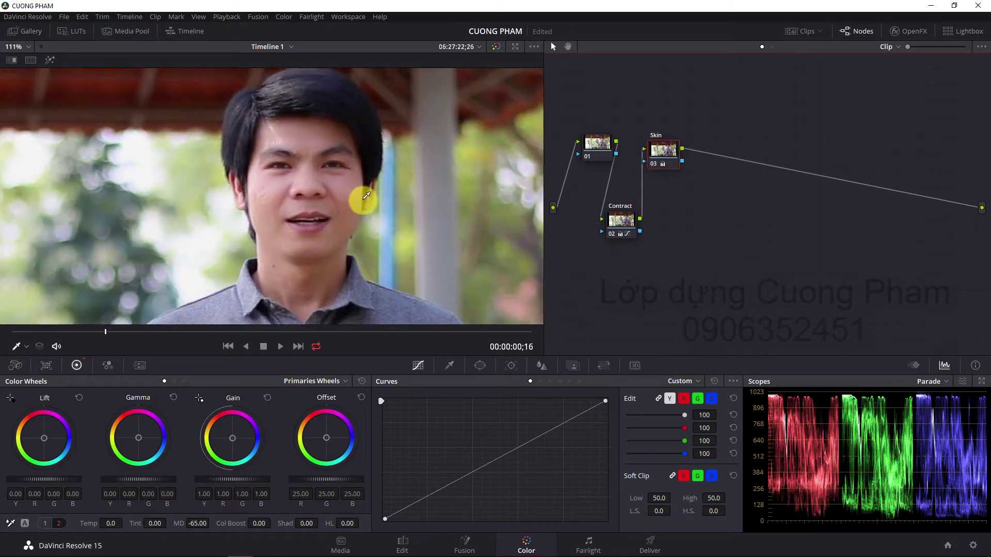
scroll(361, 206, "down", 2)
scroll(362, 206, "up", 2)
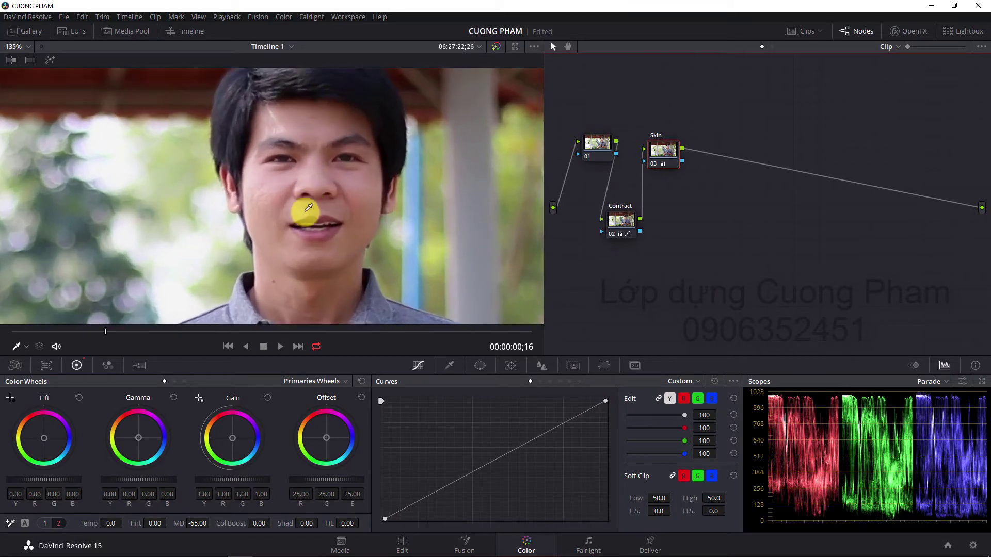
left_click(139, 365)
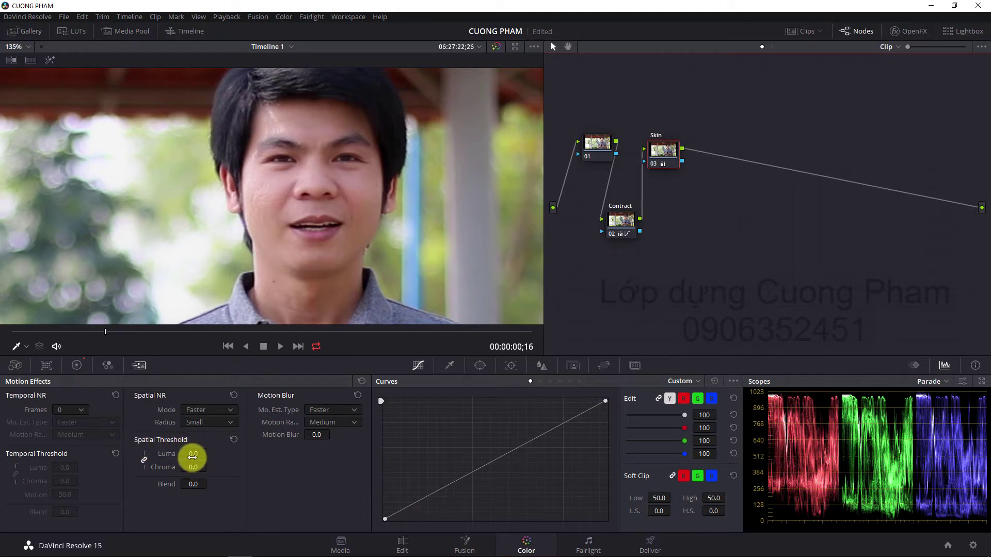
Set the Spatial Threshold Luma and Chroma to 10.0.
left_click_drag(192, 456, 196, 467)
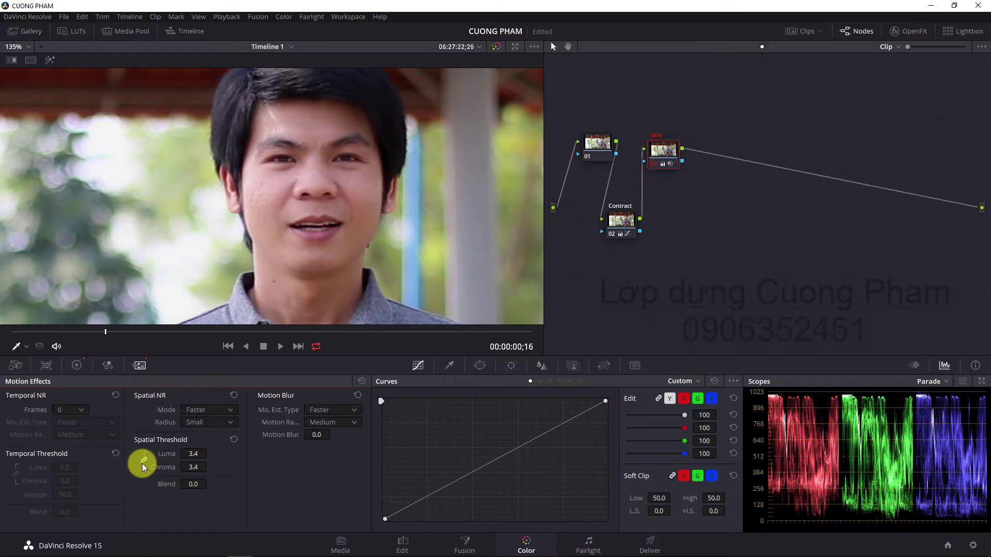
left_click(193, 454)
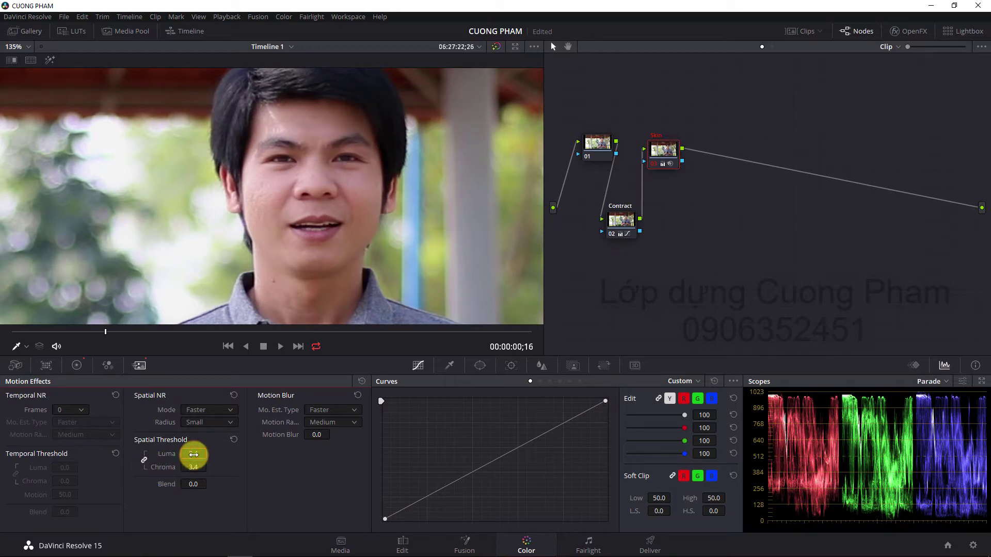
left_click_drag(193, 454, 212, 464)
scroll(276, 187, "up", 3)
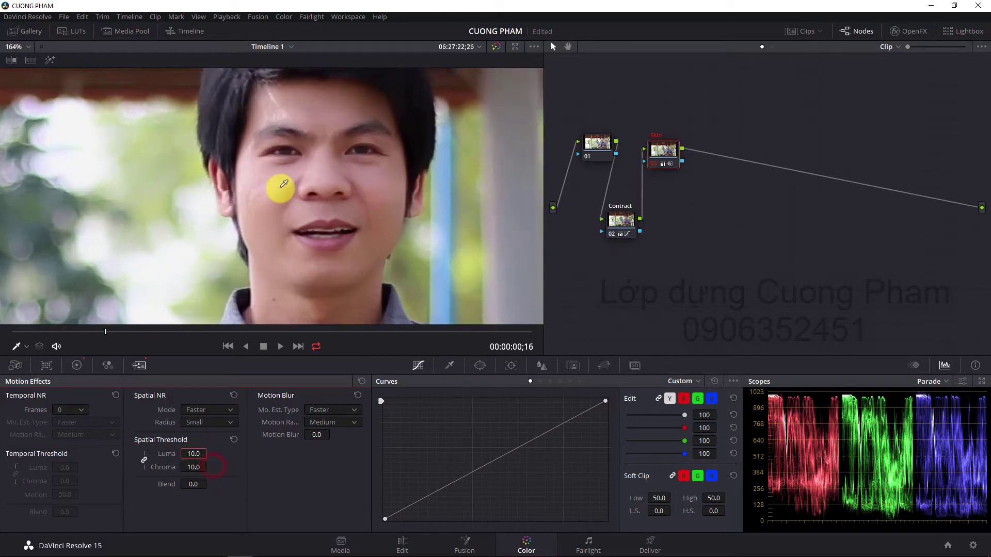
scroll(277, 194, "up", 2)
scroll(268, 198, "up", 2)
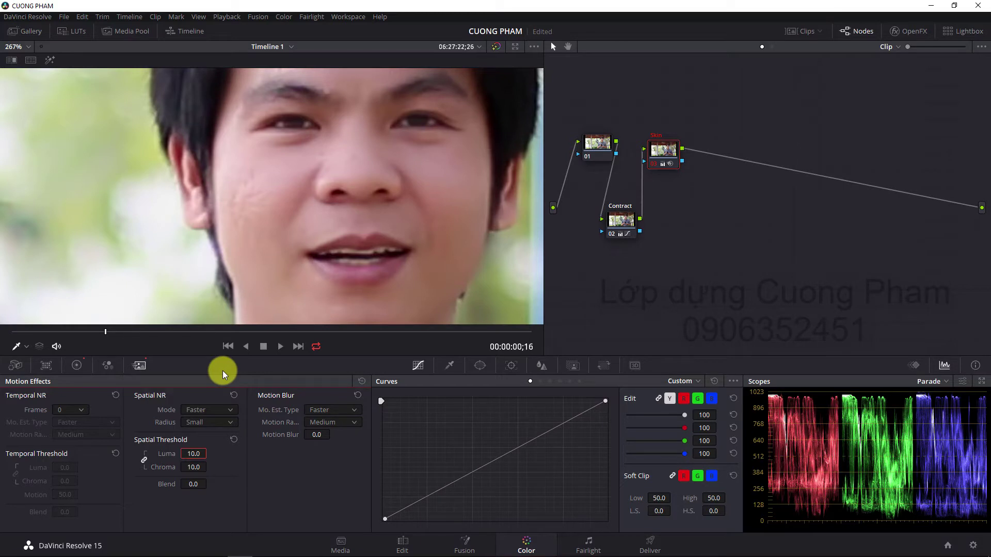
scroll(283, 223, "down", 2)
scroll(284, 232, "down", 1)
scroll(290, 233, "down", 1)
scroll(289, 233, "up", 2)
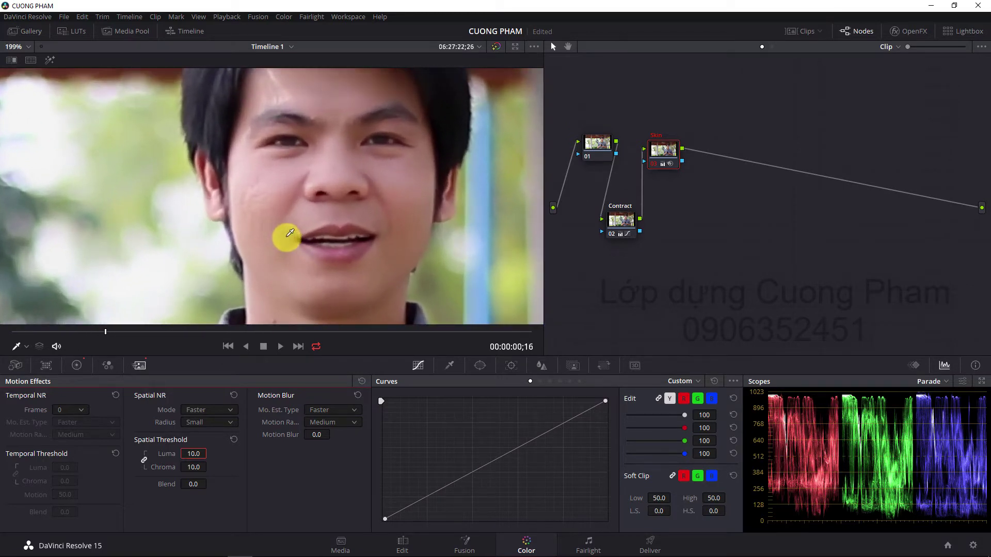
Set the Spatial NR radius to Medium and bypass the grades briefly to compare.
left_click(206, 422)
left_click(194, 452)
scroll(271, 263, "down", 2)
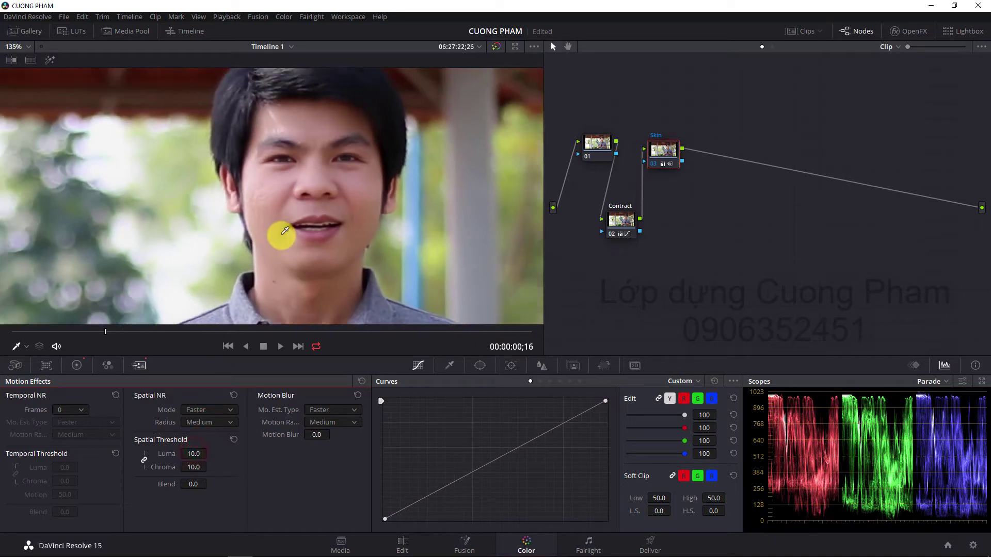
scroll(284, 230, "up", 2)
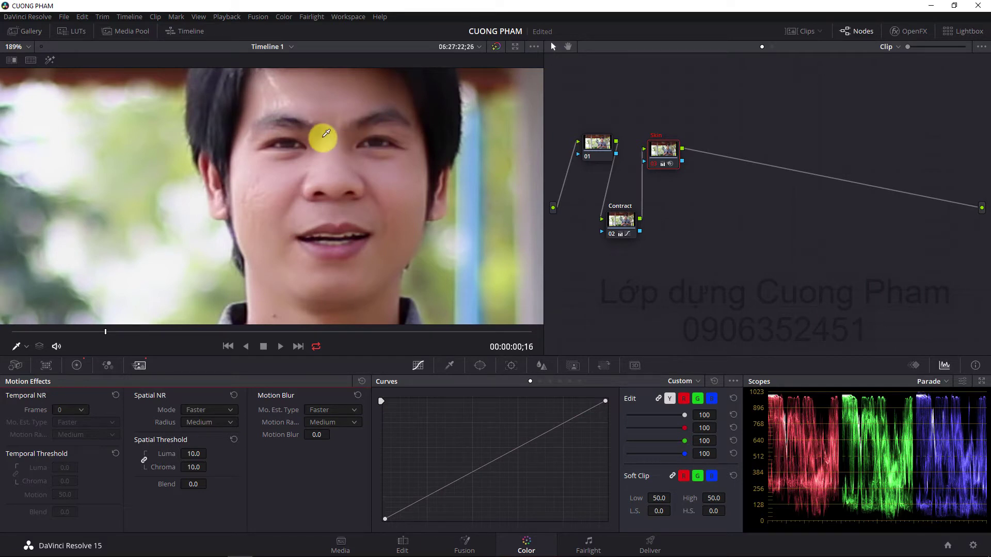
left_click(496, 47)
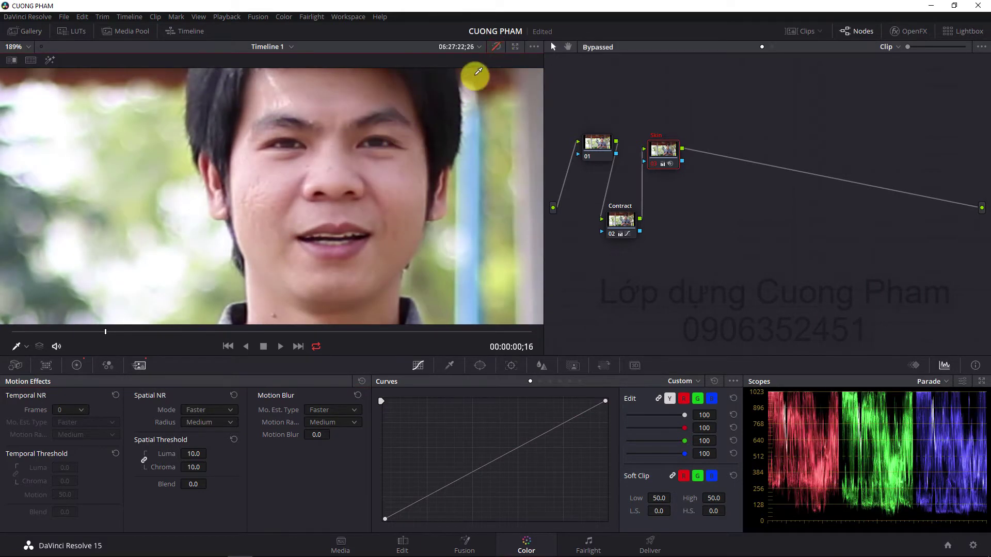
left_click(498, 47)
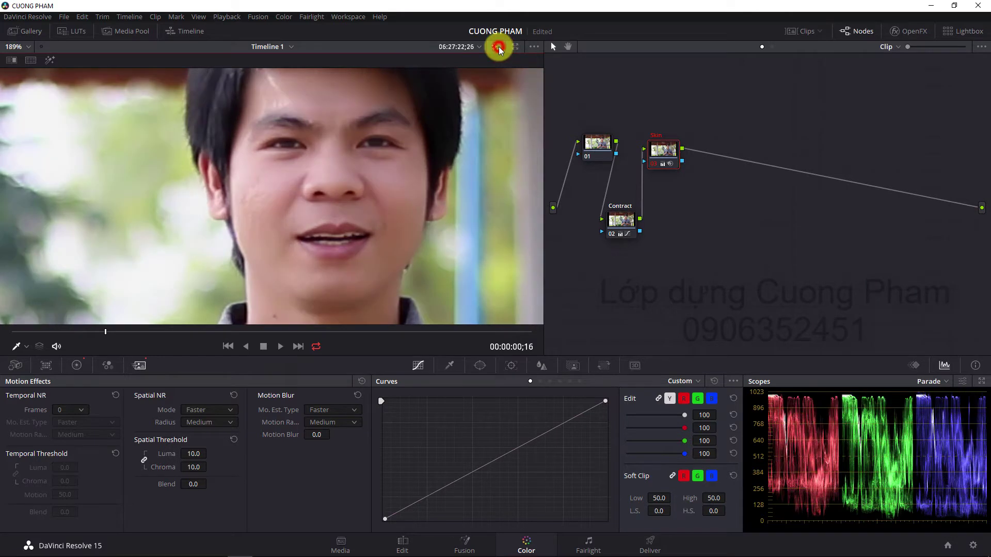
In the Blur palette's Sharpen mode, set the radius to 0.48 on all RGB channels.
left_click(543, 366)
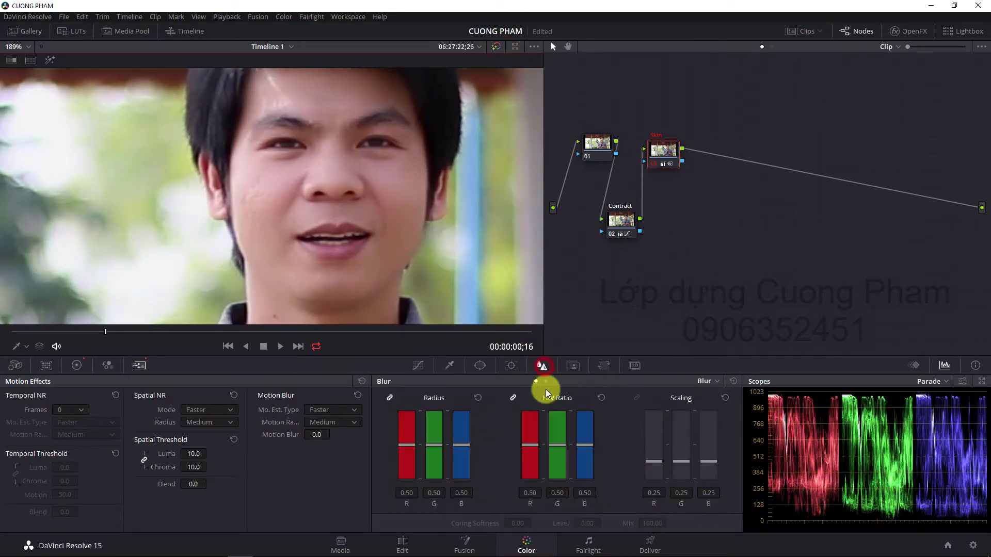
left_click(708, 383)
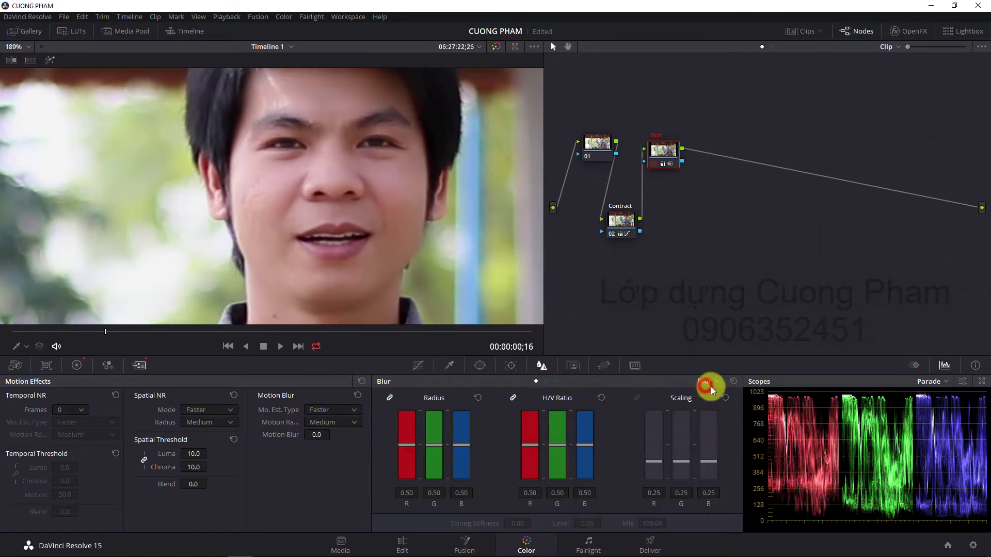
left_click(720, 407)
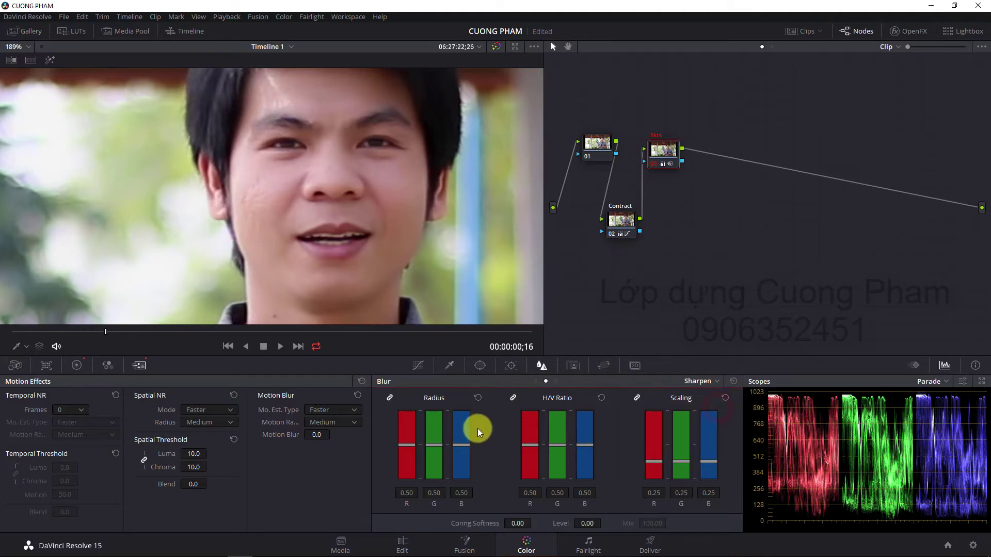
left_click_drag(413, 446, 413, 447)
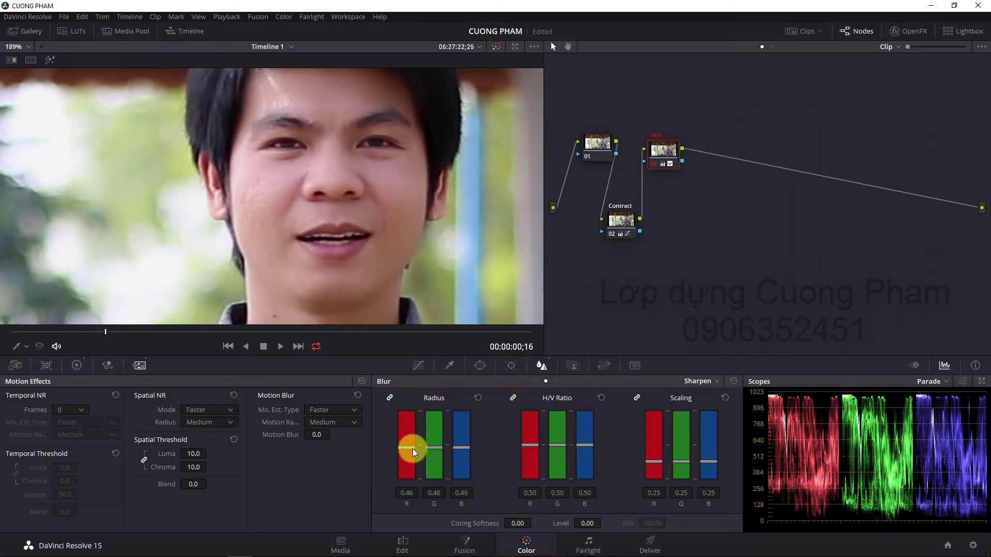
left_click_drag(413, 448, 411, 447)
scroll(391, 212, "down", 3)
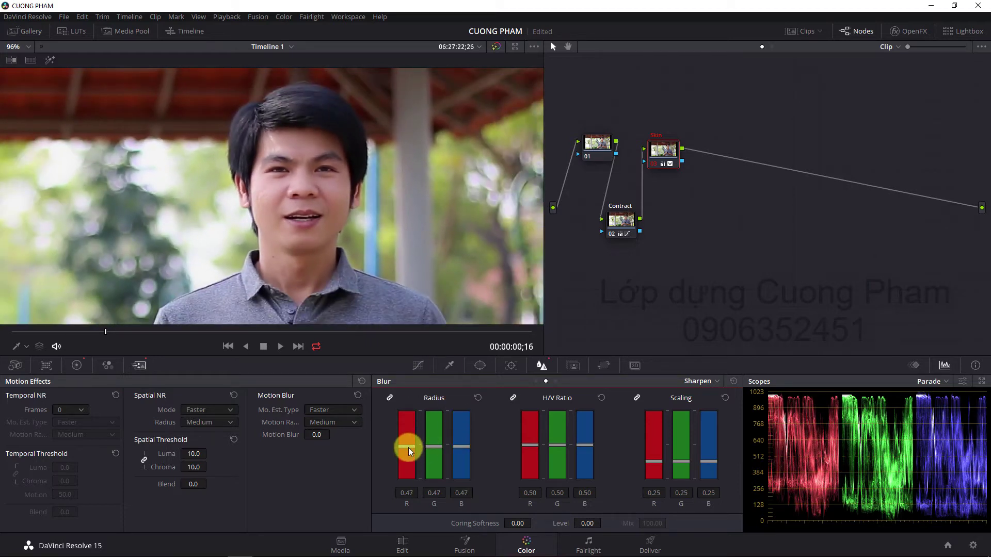
left_click_drag(407, 447, 407, 447)
scroll(338, 255, "down", 3)
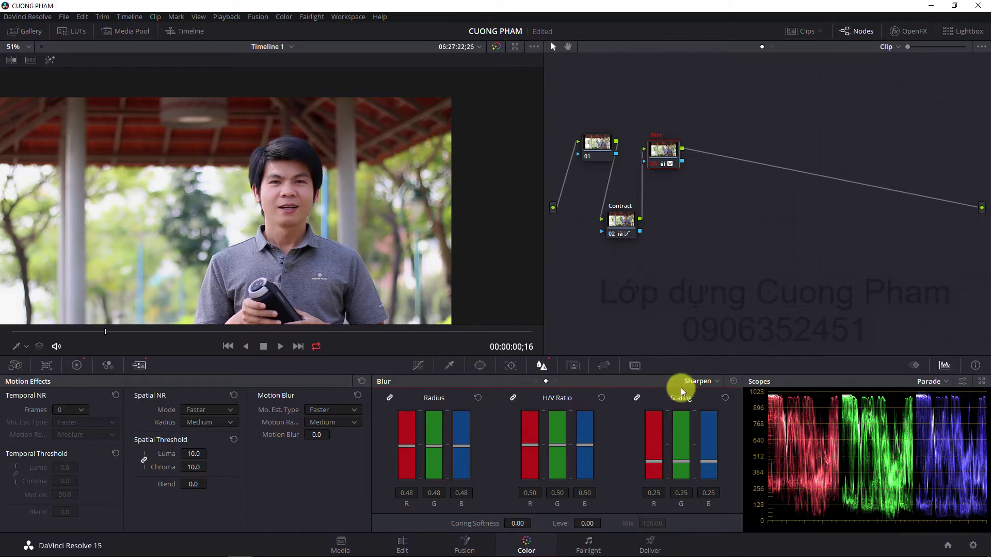
scroll(350, 212, "down", 2)
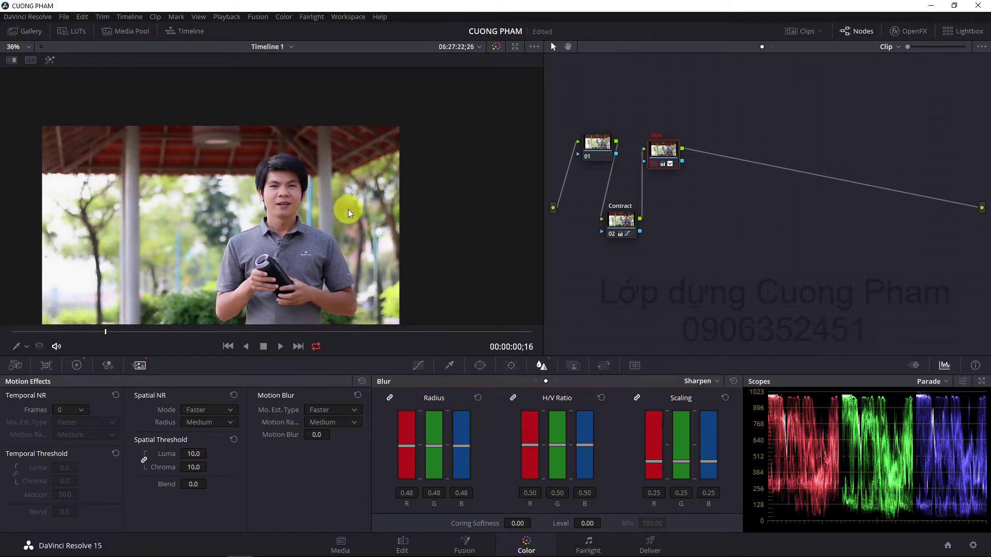
Fit the frame in the viewer and disable the Skin node to compare the result.
key("shift+z")
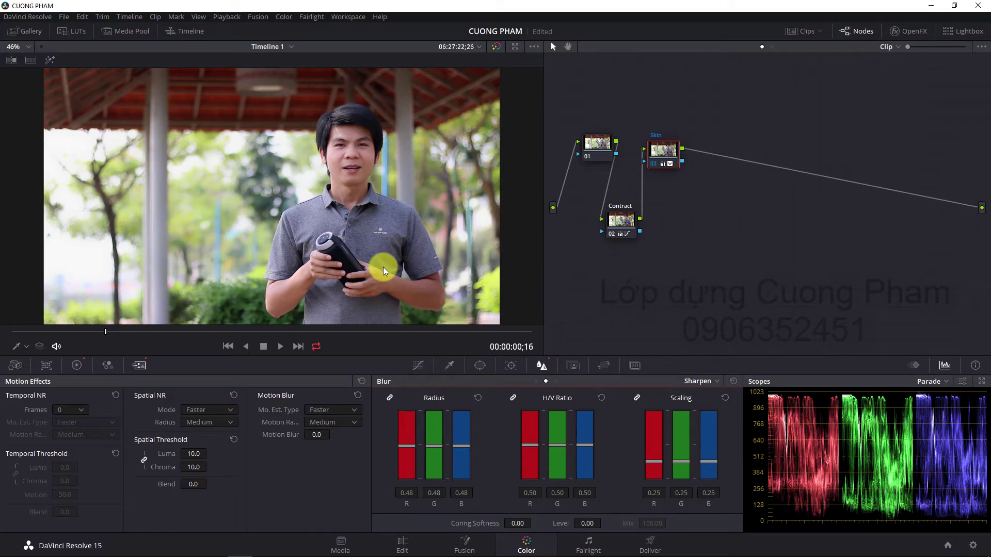
left_click(653, 163)
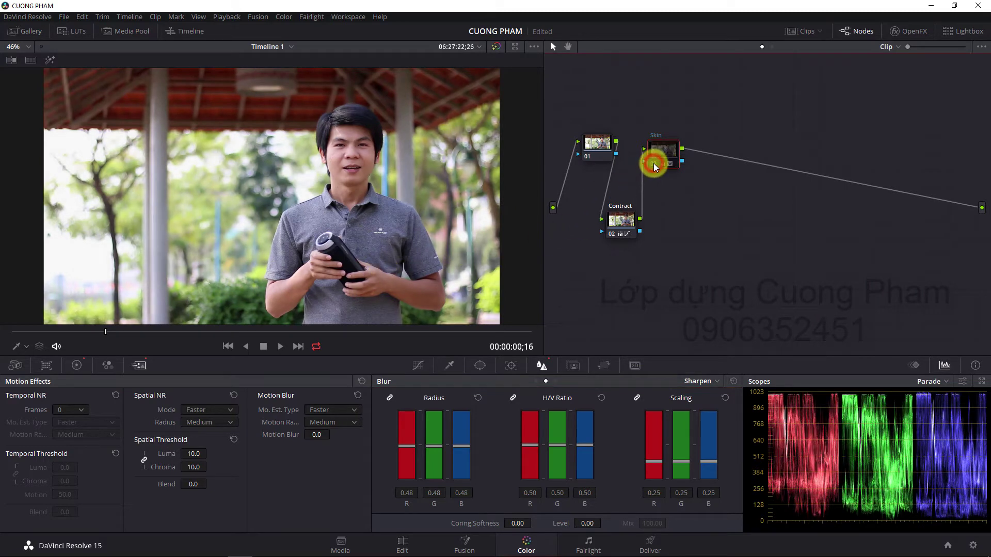
left_click(653, 163)
scroll(368, 160, "up", 2)
scroll(369, 162, "down", 3)
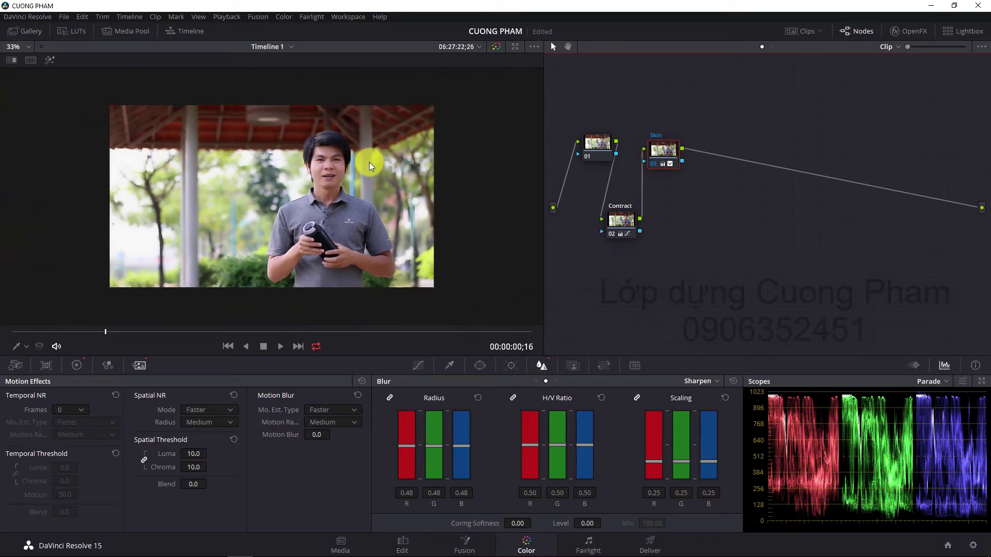
scroll(370, 162, "up", 2)
scroll(370, 162, "up", 1)
scroll(370, 162, "down", 2)
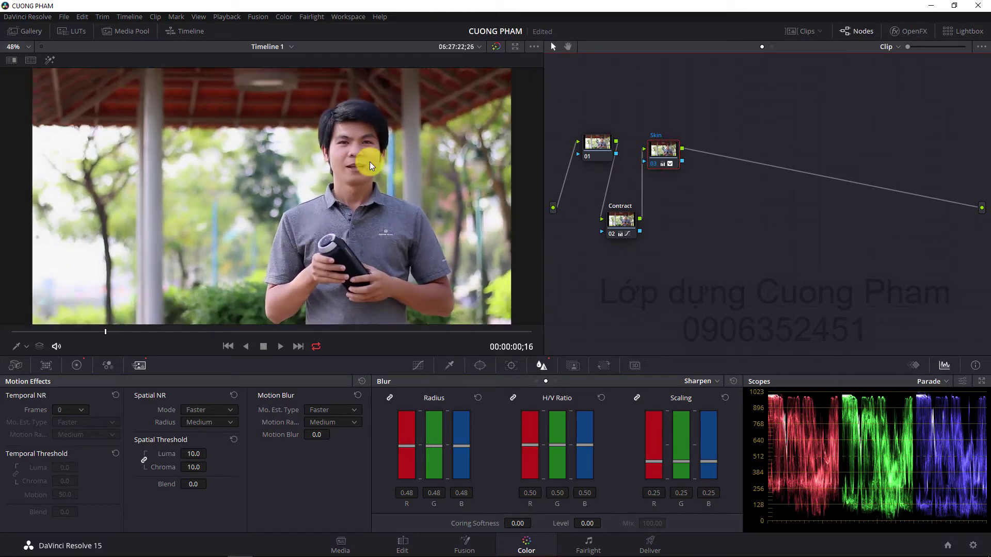
Add a serial node 04 after Skin and position it beside Skin.
left_click_drag(654, 168, 652, 173)
right_click(658, 162)
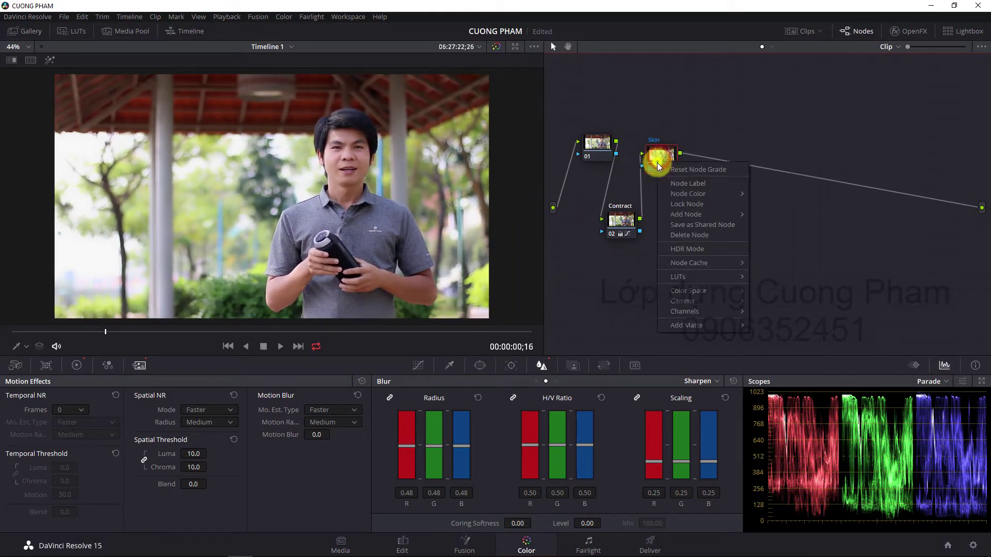
mouse_move(679, 212)
left_click(769, 212)
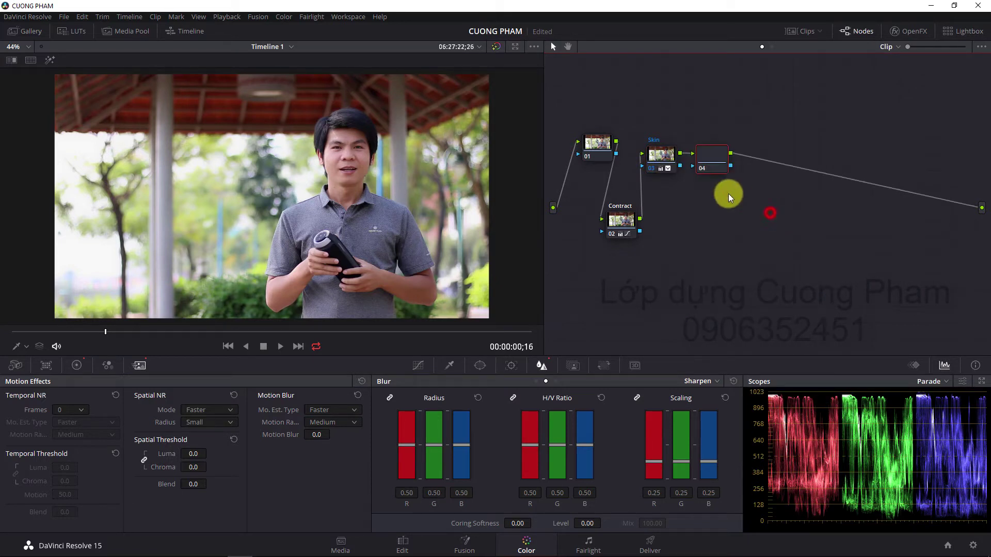
left_click_drag(706, 160, 701, 221)
Label node 04 'NV', move it up, and show the Window palette.
right_click(699, 215)
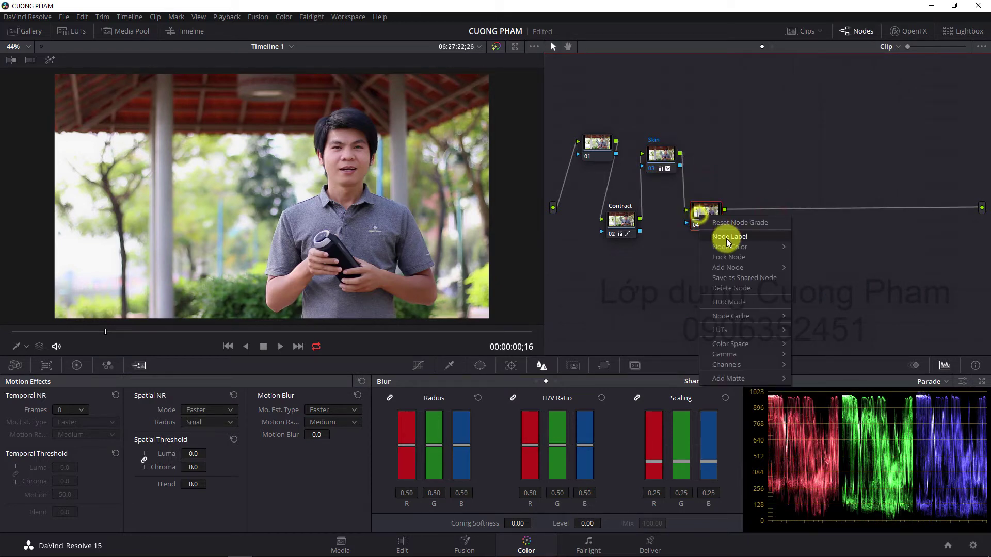
mouse_move(725, 245)
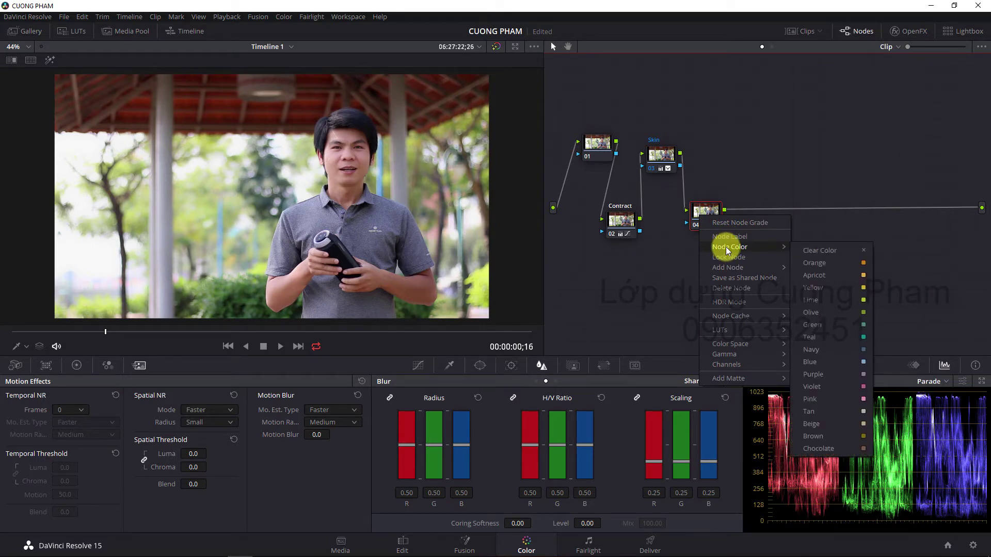
left_click(741, 237)
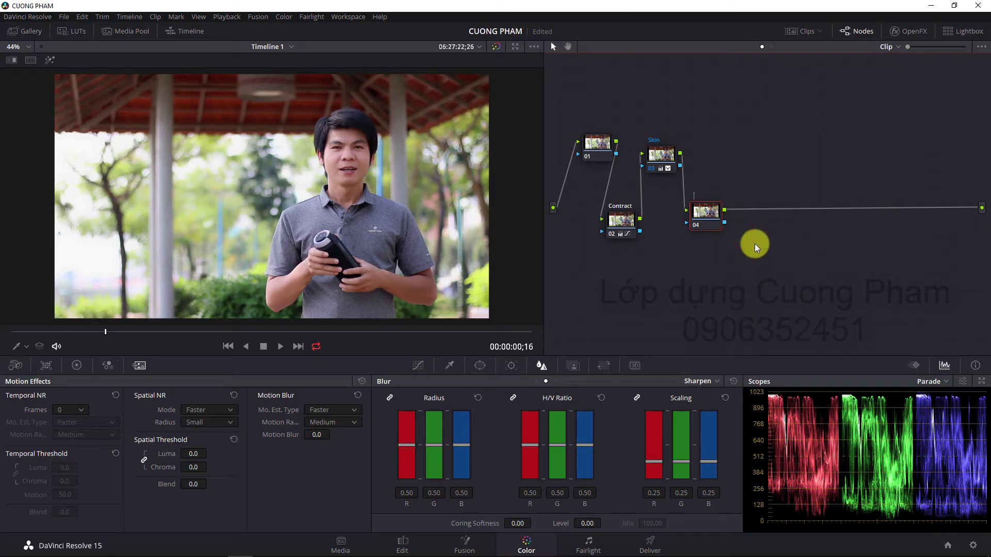
type("NV")
left_click_drag(711, 212, 719, 192)
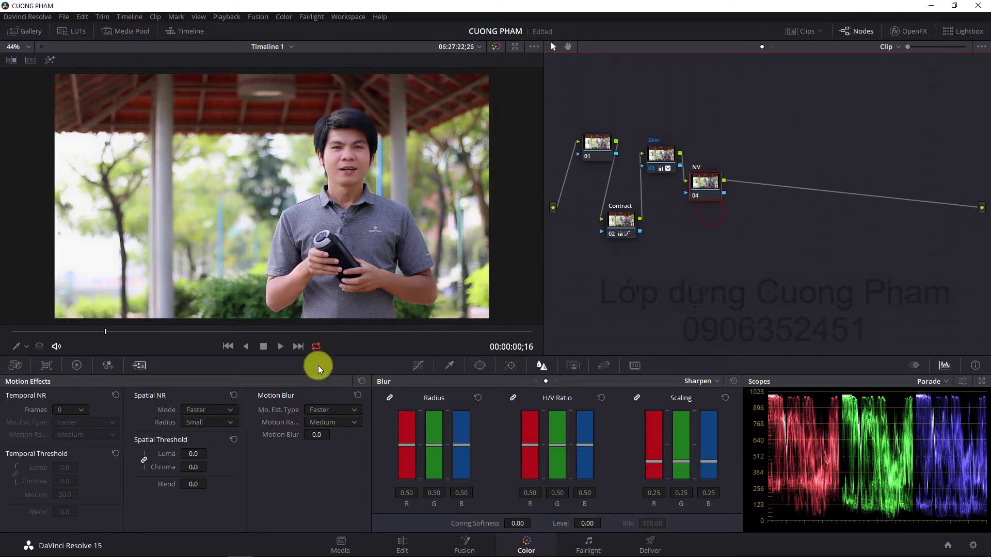
left_click(479, 368)
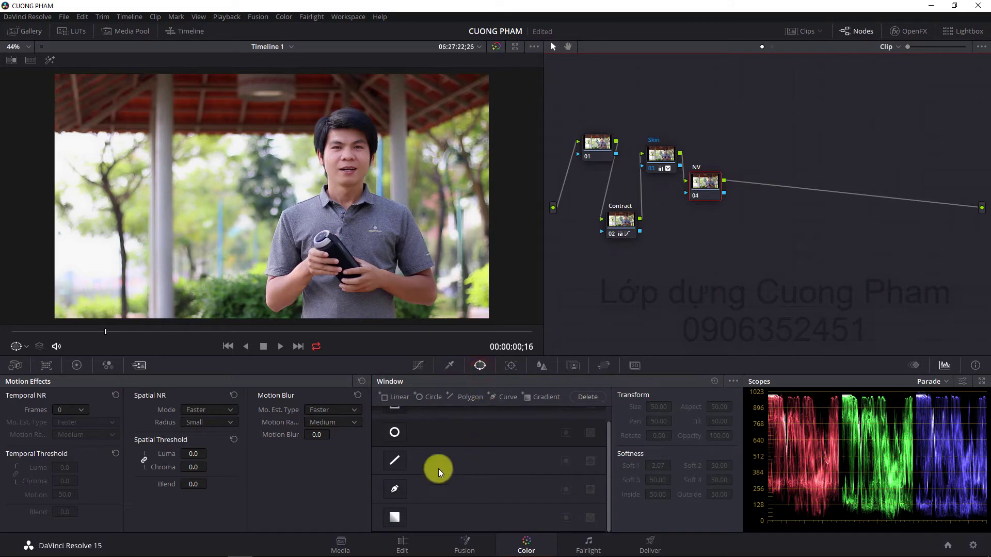
Place a circle window on the man, stretch it into a tall ellipse, and soften it to 5.50.
left_click(394, 432)
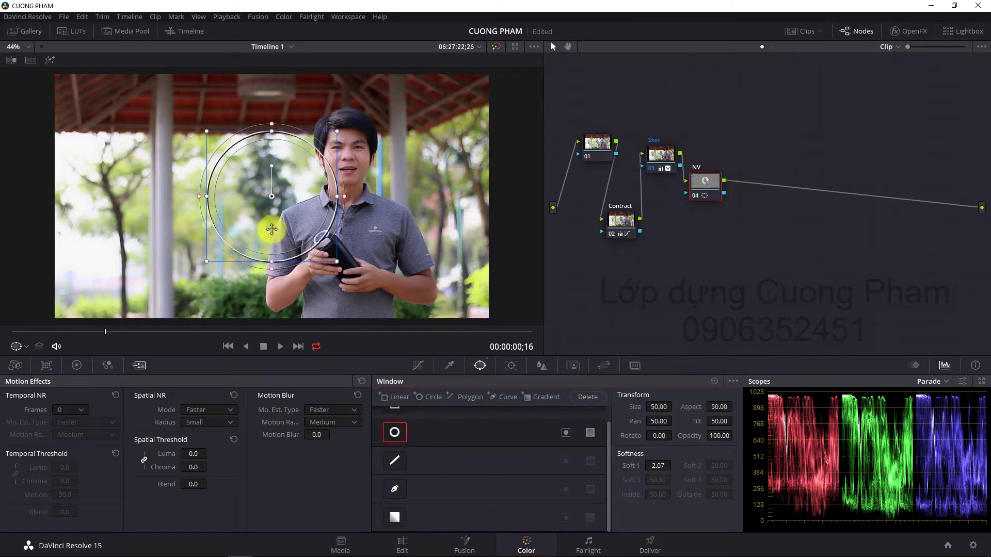
left_click_drag(271, 221, 346, 200)
scroll(325, 232, "down", 1)
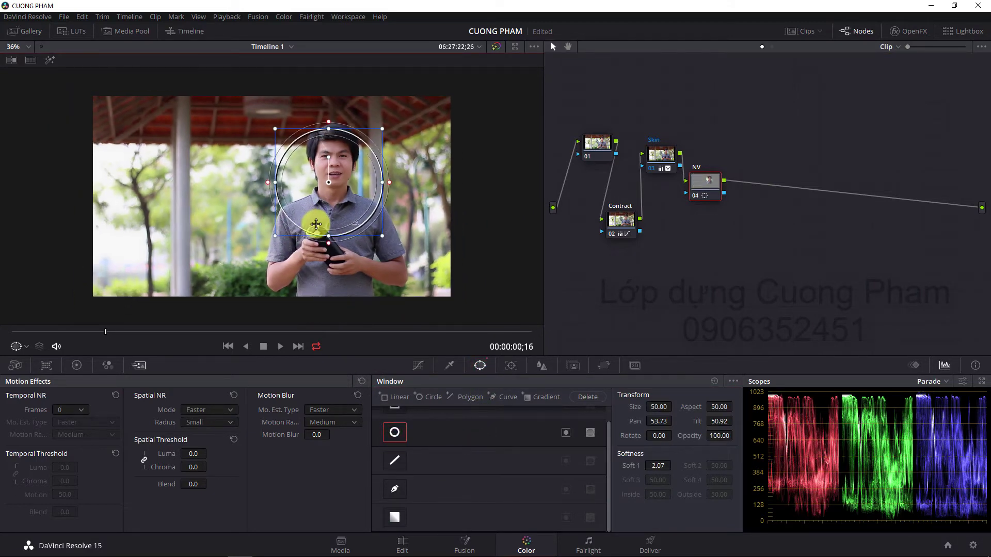
left_click_drag(325, 232, 331, 309)
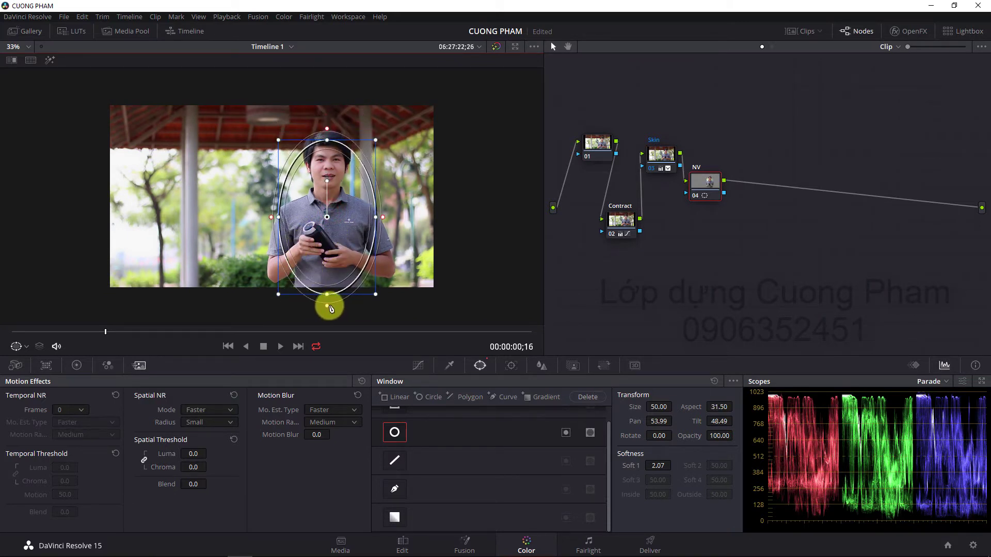
left_click_drag(327, 306, 327, 307)
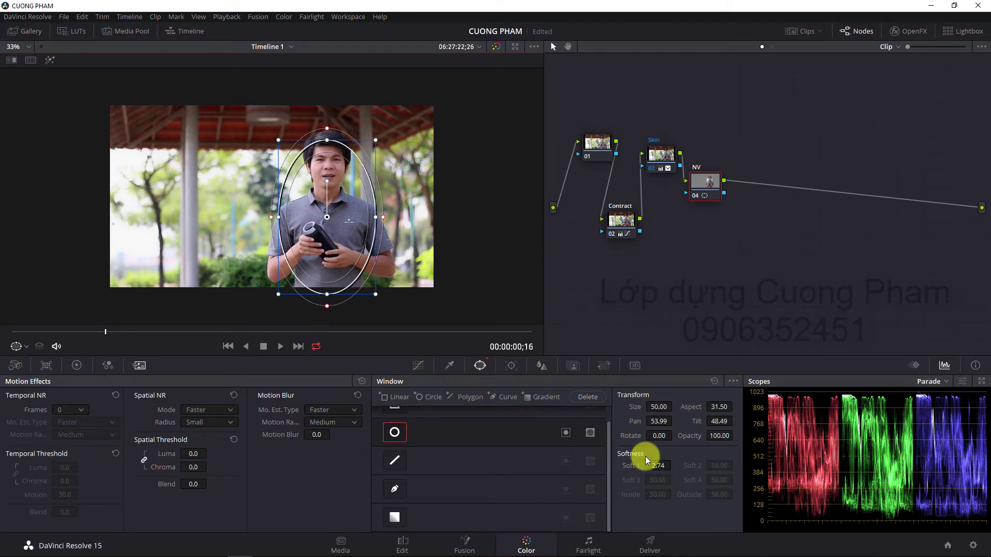
left_click_drag(645, 465, 656, 466)
left_click_drag(327, 306, 331, 319)
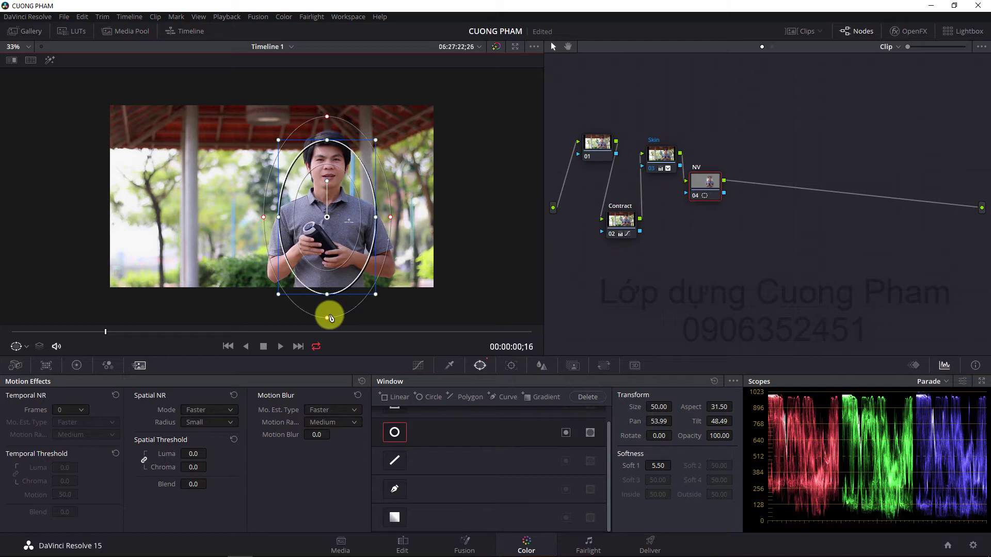
left_click_drag(327, 320, 327, 318)
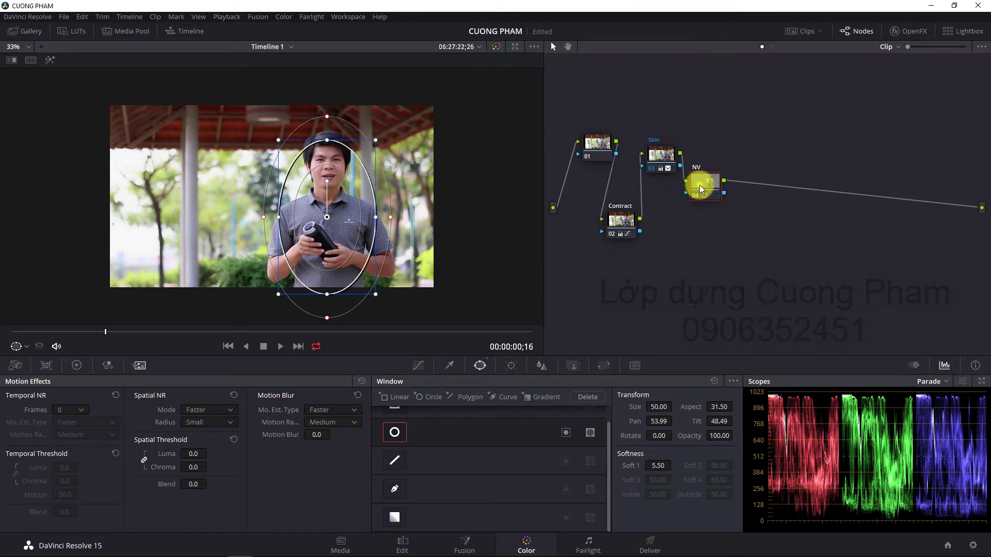
Add an outside node 05 after NV and move NV up and right.
right_click(701, 185)
mouse_move(723, 237)
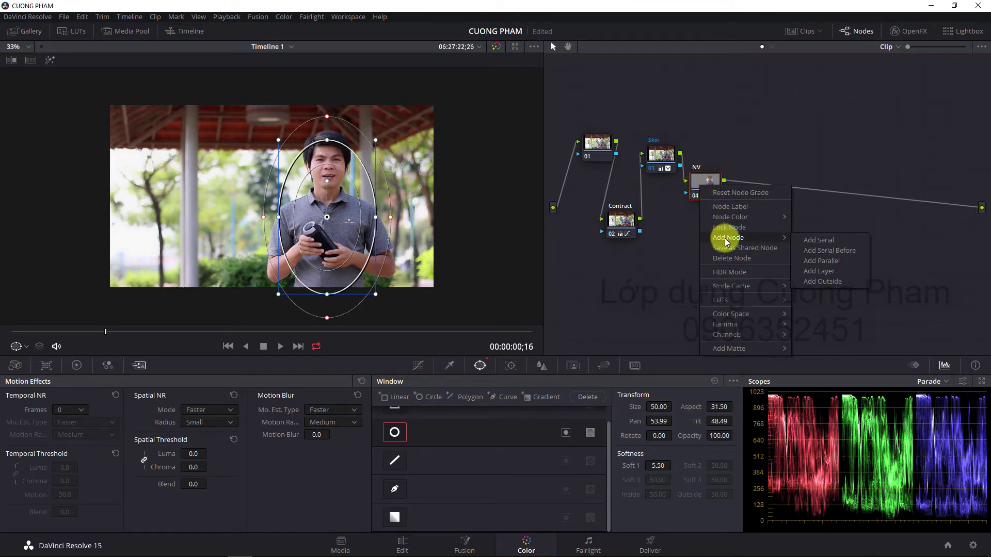
left_click(829, 284)
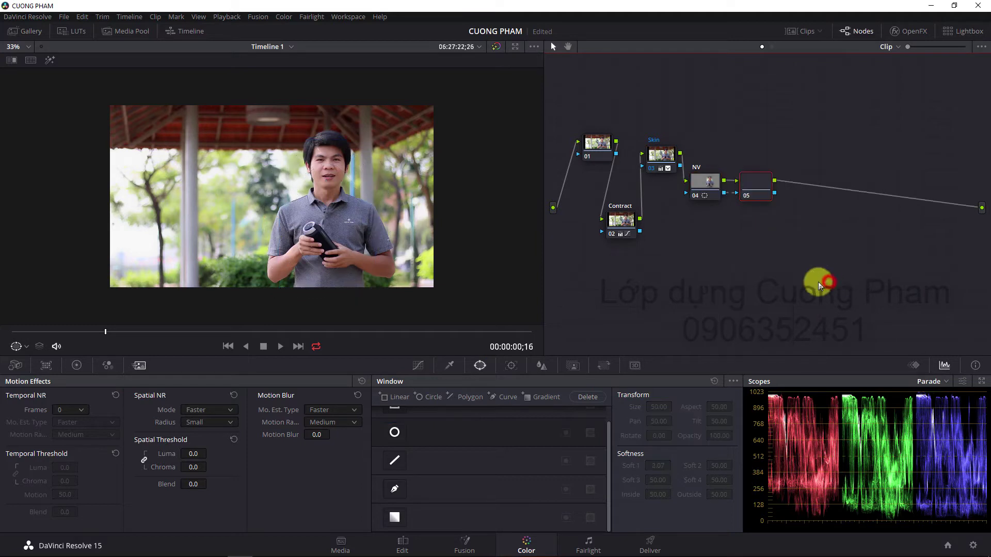
left_click(754, 188)
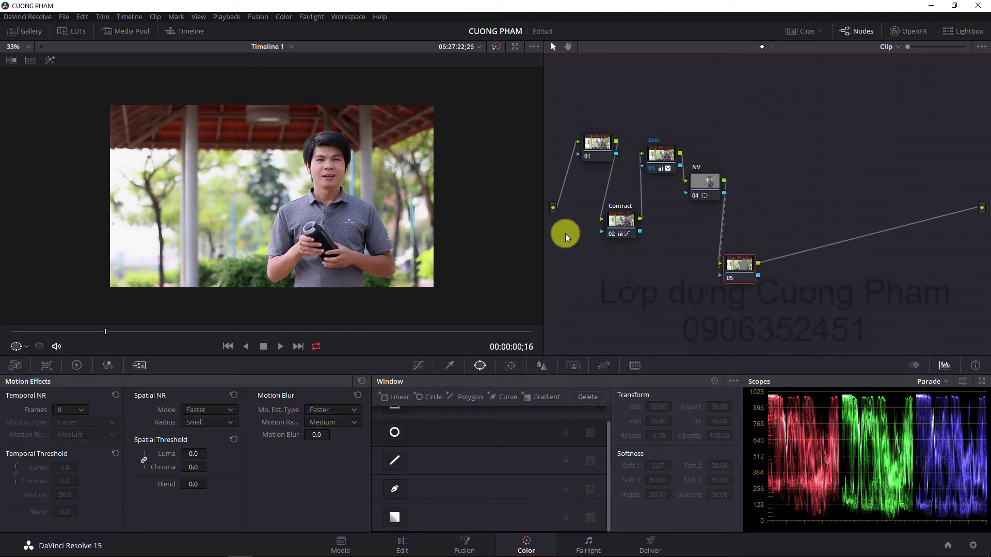
left_click(696, 181)
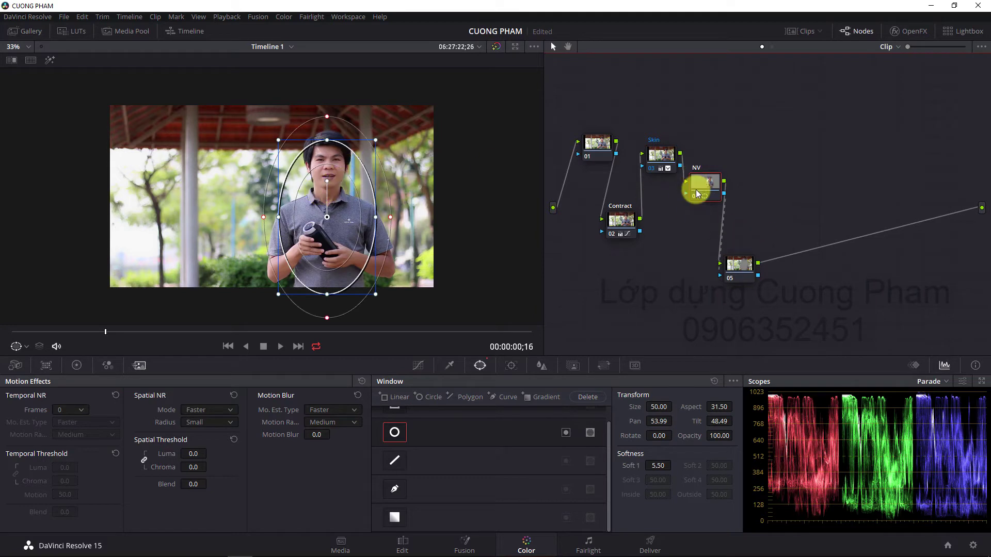
mouse_move(696, 187)
left_mouse_down()
mouse_move(713, 163)
mouse_move(713, 180)
left_mouse_up()
Label node 05 'BG' and reposition it in the graph.
left_click(748, 265)
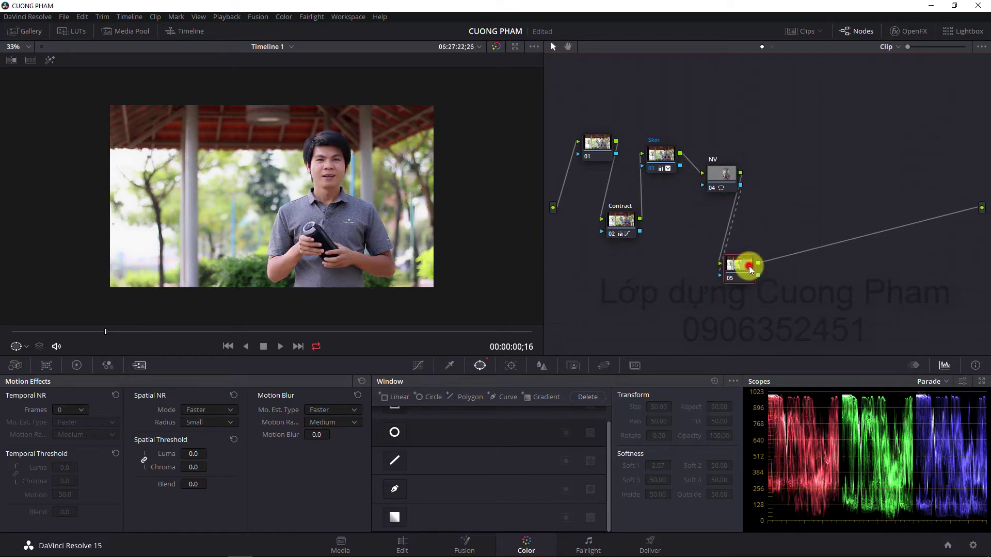
right_click(748, 265)
left_click(771, 293)
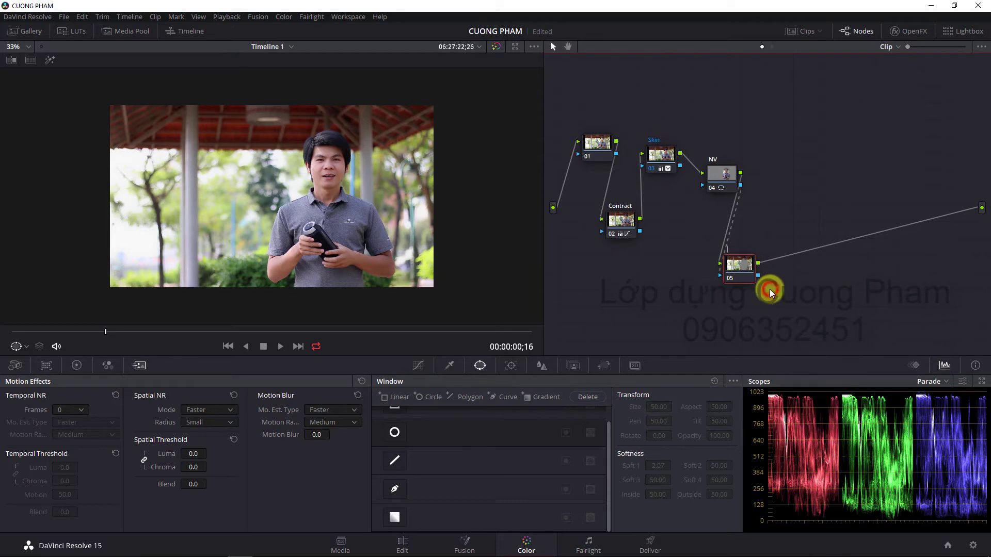
type("BG")
key("Return")
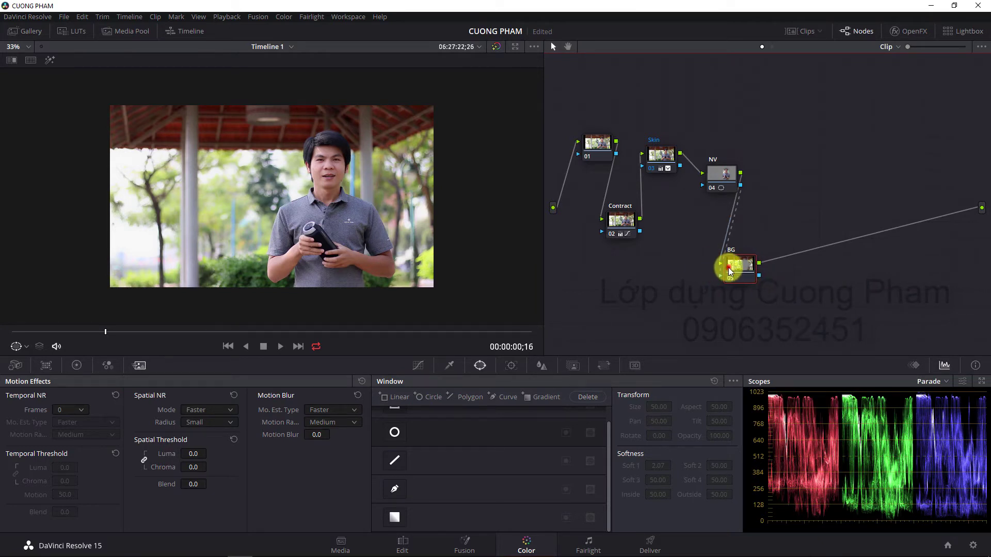
left_click_drag(725, 266, 727, 258)
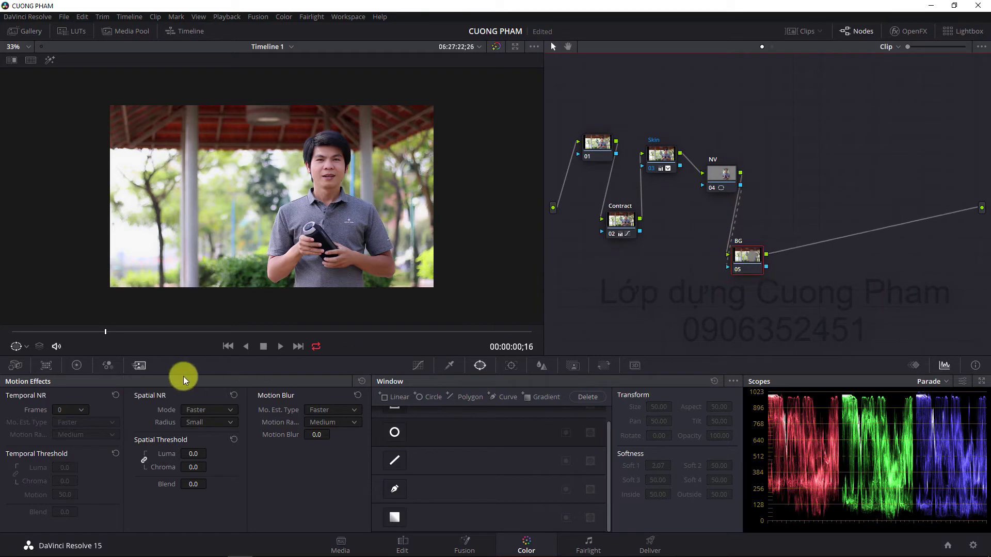
Set the BG node's primary wheels to Lift -0.03, Gain 0.98 and Offset 28.90.
left_click(76, 365)
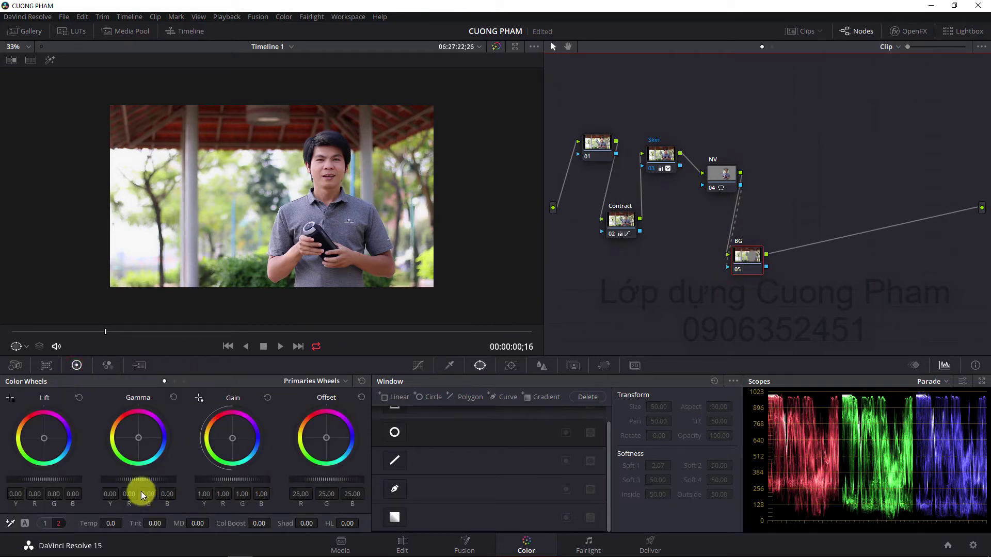
scroll(227, 204, "up", 2)
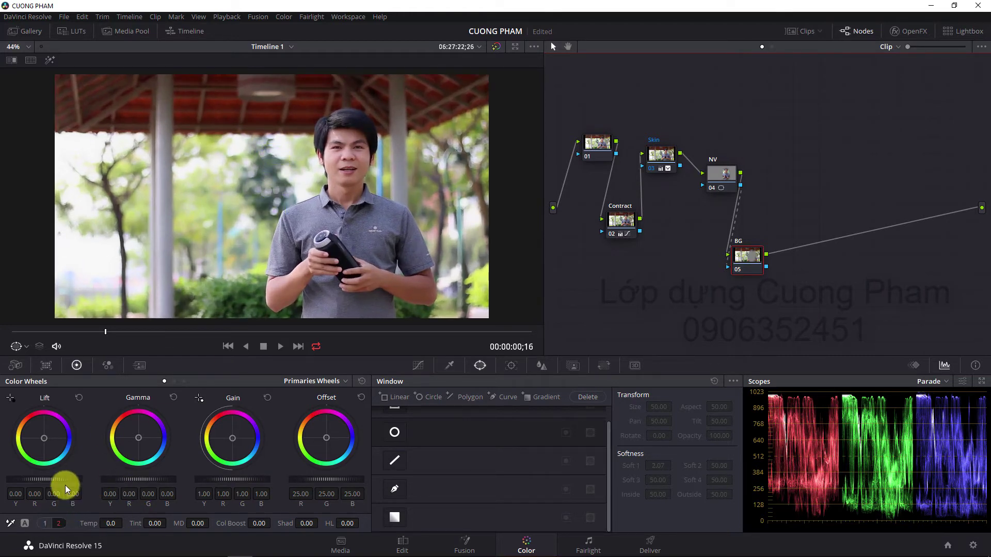
left_click_drag(69, 478, 21, 474)
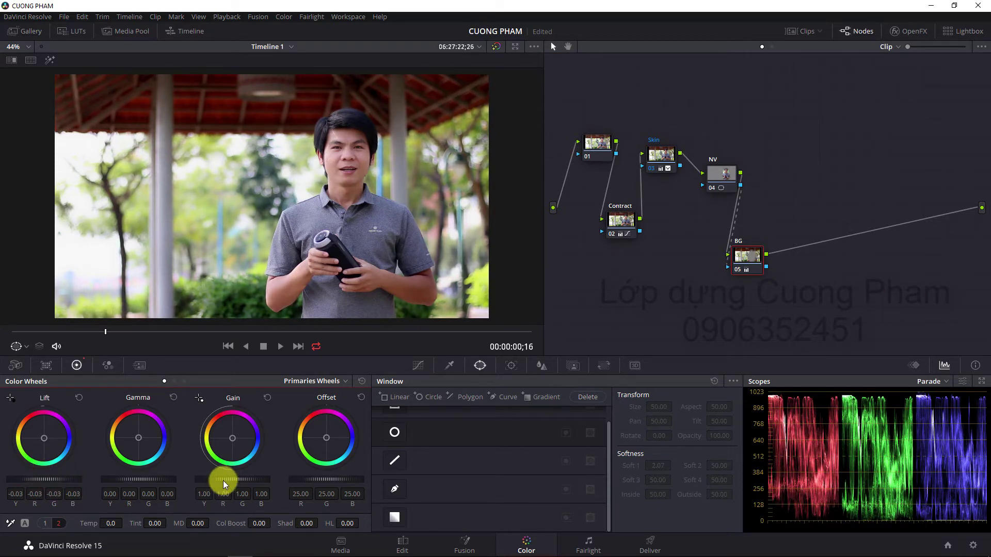
left_click_drag(231, 478, 146, 475)
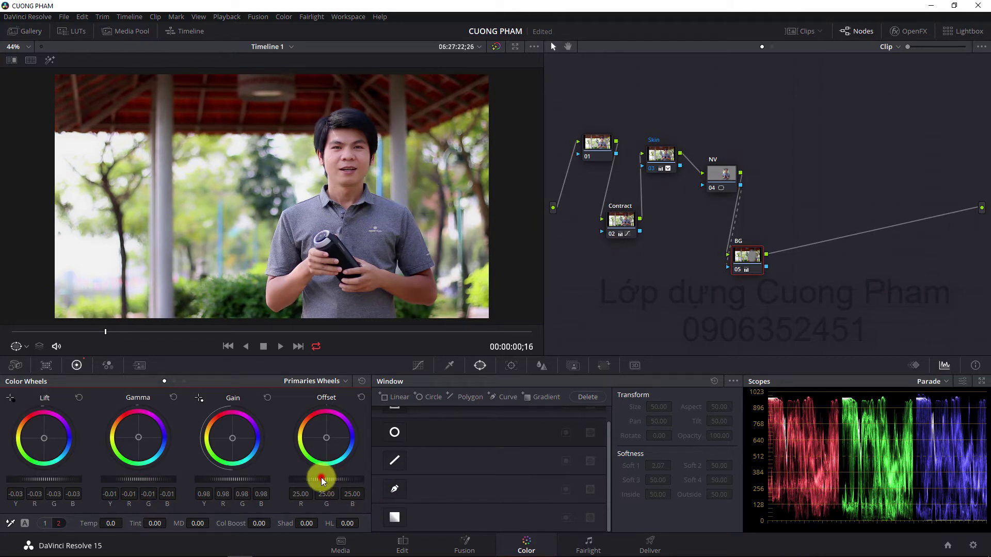
left_click_drag(323, 480, 404, 491)
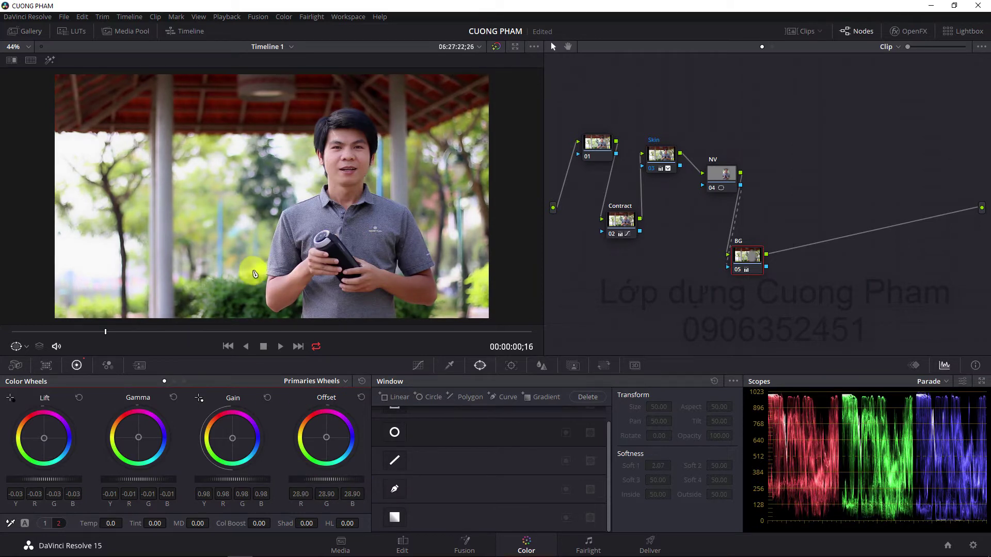
scroll(252, 269, "down", 1)
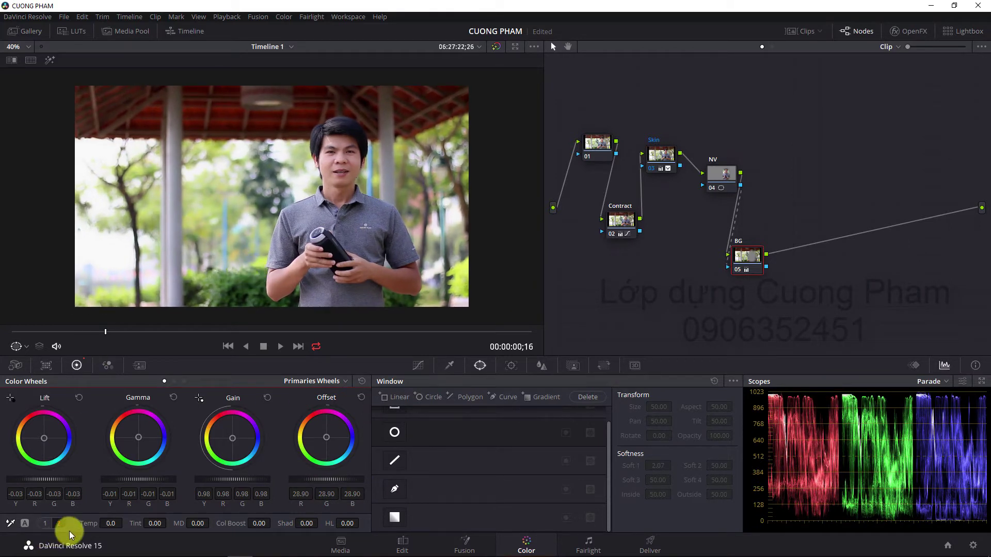
Raise the BG node's contrast to 1.122 with the pivot at 0.513.
left_click(48, 523)
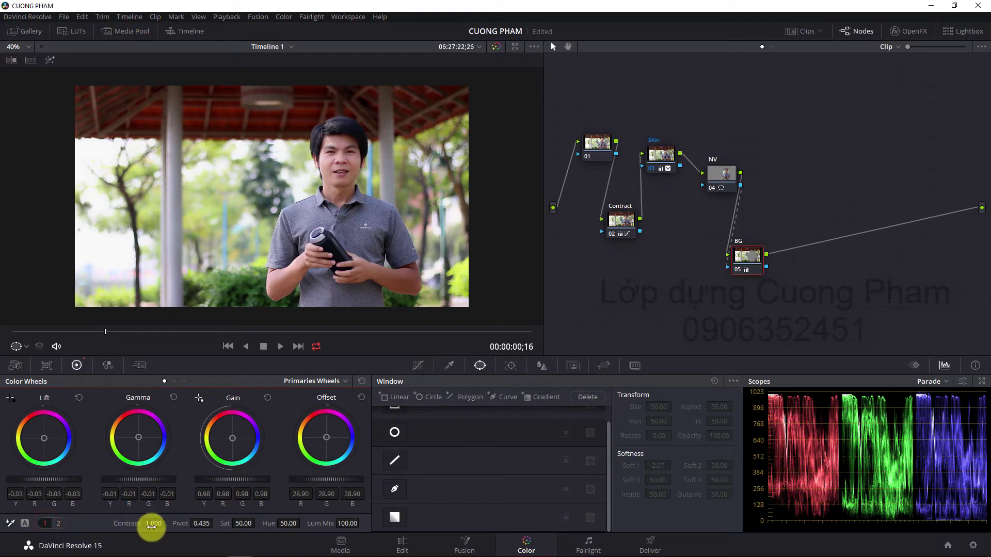
left_click_drag(154, 525, 187, 525)
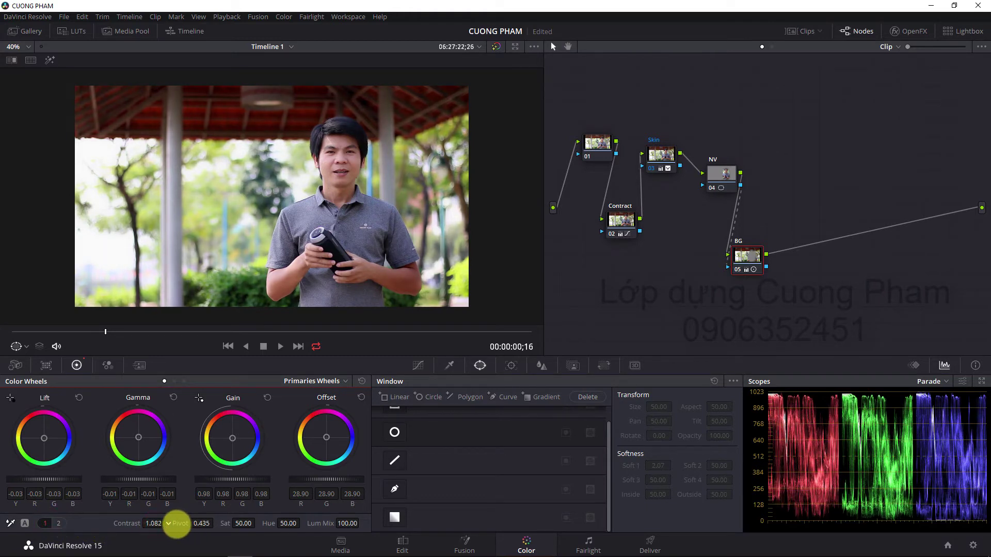
left_click(199, 524)
left_click_drag(200, 524, 217, 523)
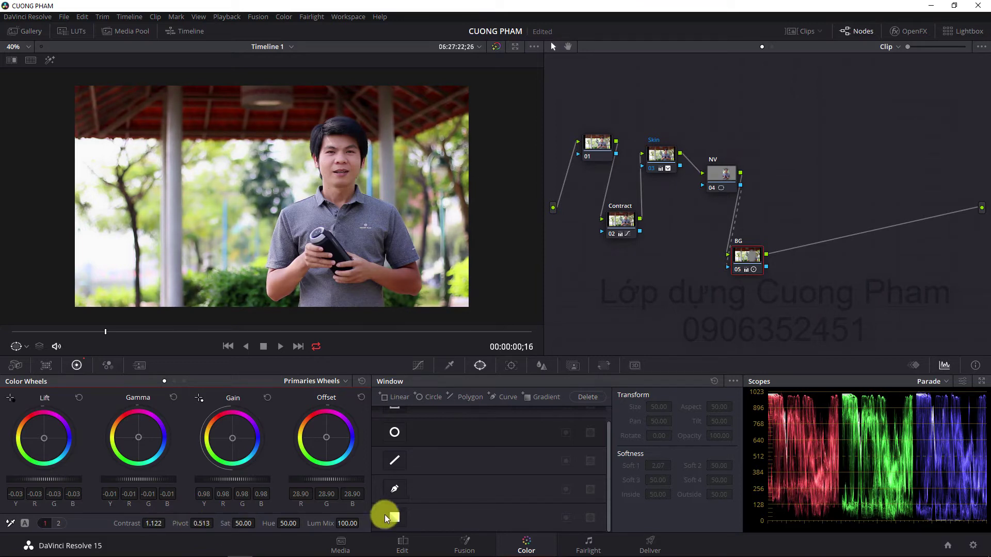
Pull the BG curve's black and white points slightly inward for a steeper curve.
left_click(418, 367)
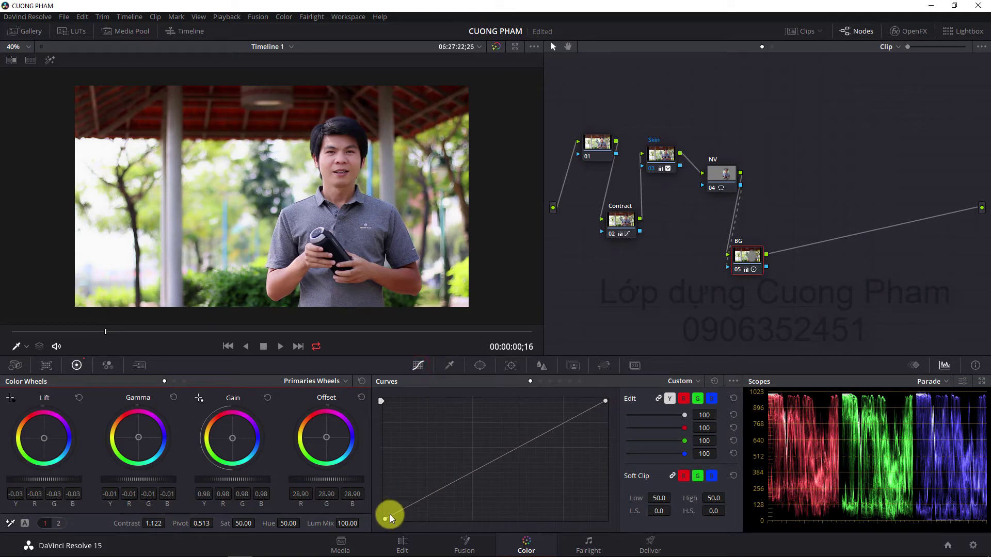
left_click_drag(384, 518, 388, 524)
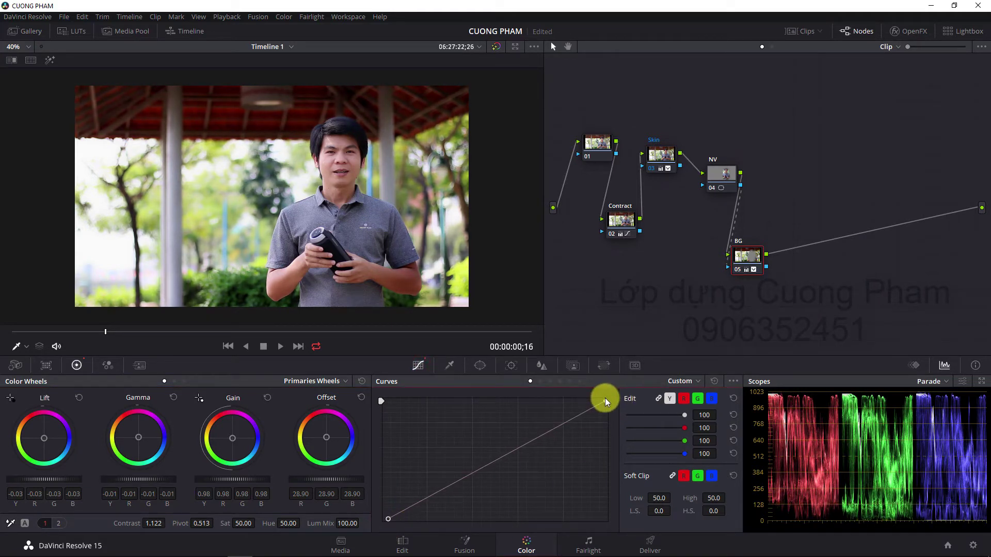
left_click_drag(605, 400, 601, 401)
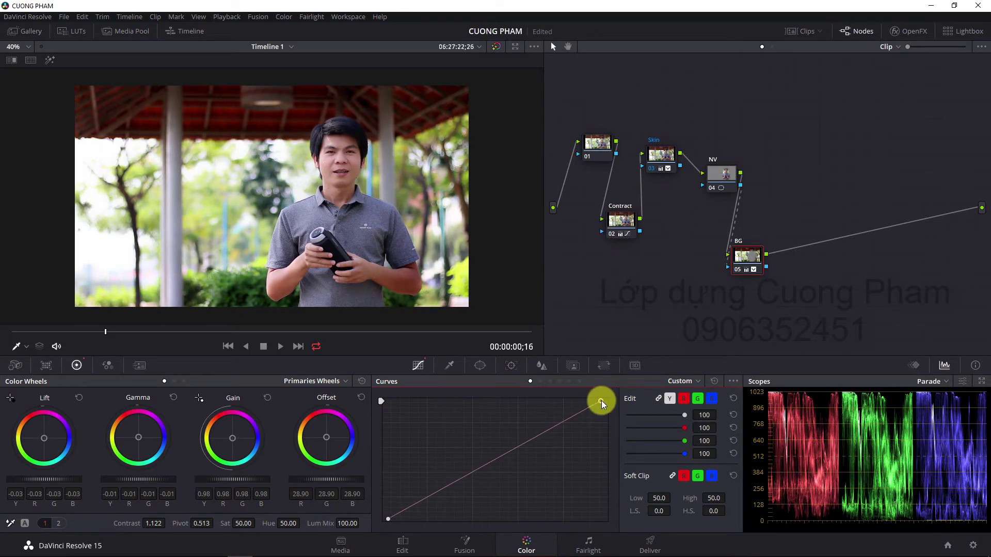
left_click(738, 269)
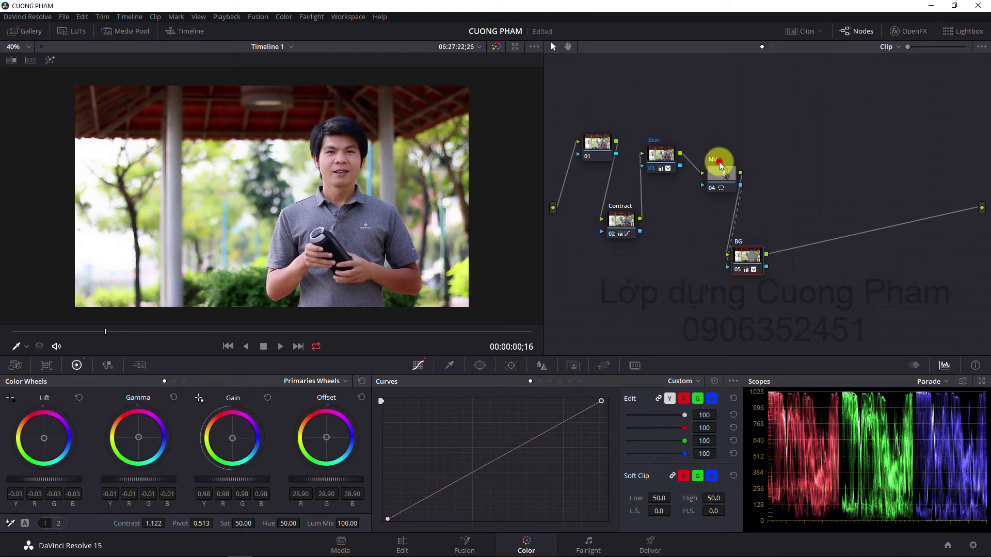
Select and move the NV node up, then make first gamma and lift adjustments.
left_click(727, 177)
left_click_drag(728, 178, 720, 161)
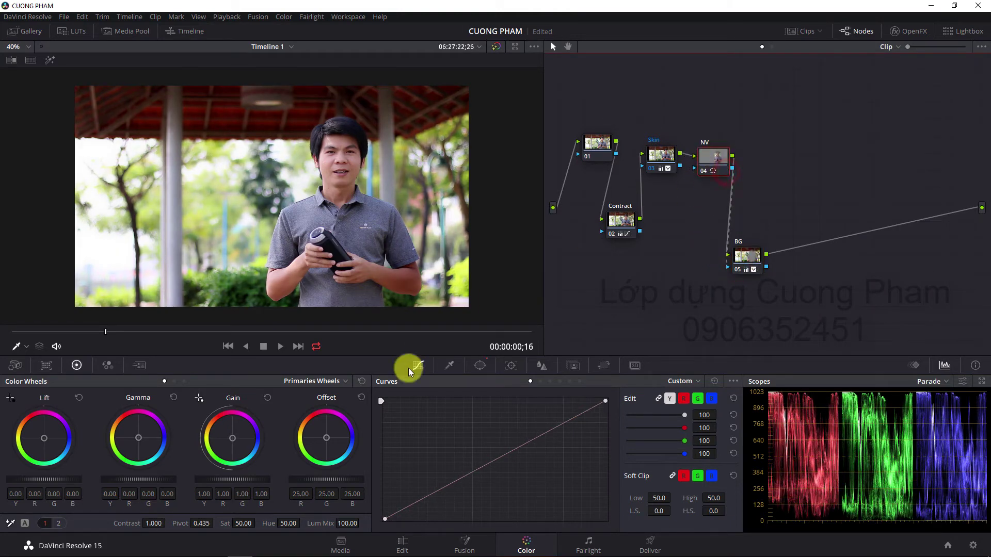
scroll(373, 152, "down", 1)
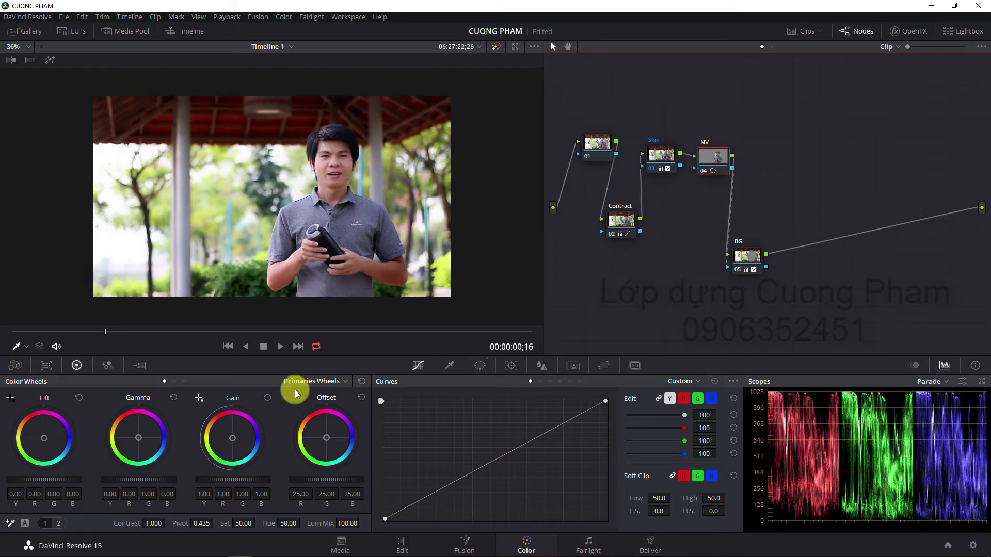
left_click_drag(170, 477, 137, 472)
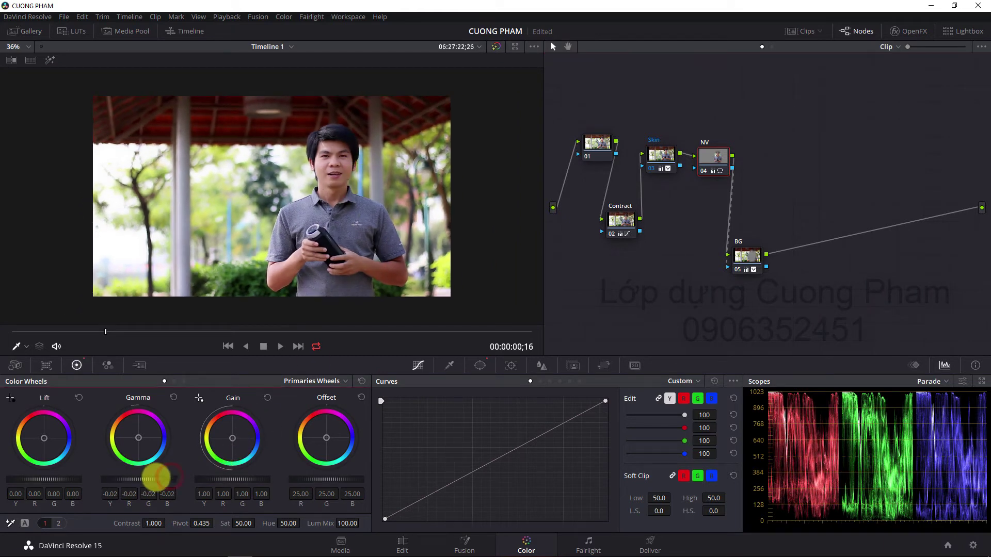
left_click_drag(195, 483, 232, 483)
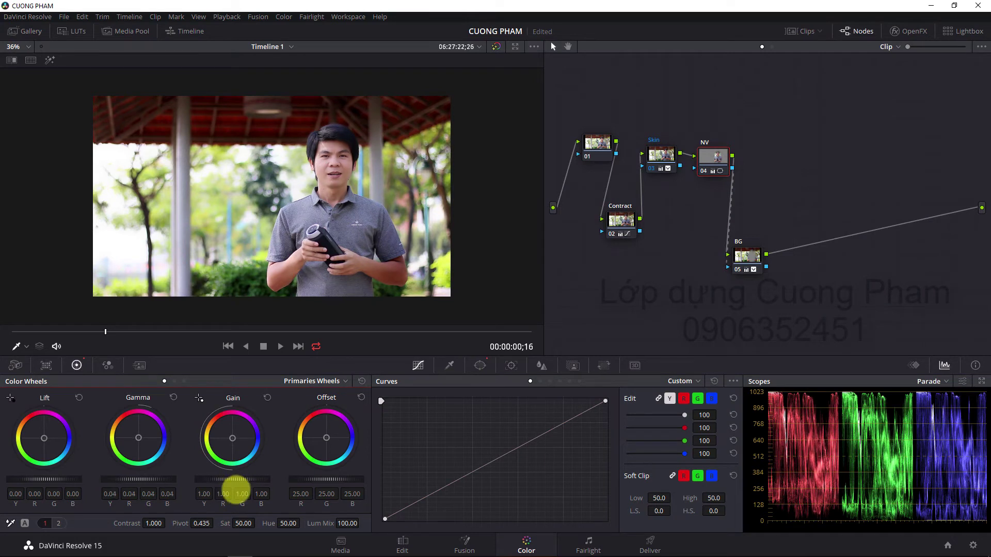
left_click_drag(235, 489, 205, 479)
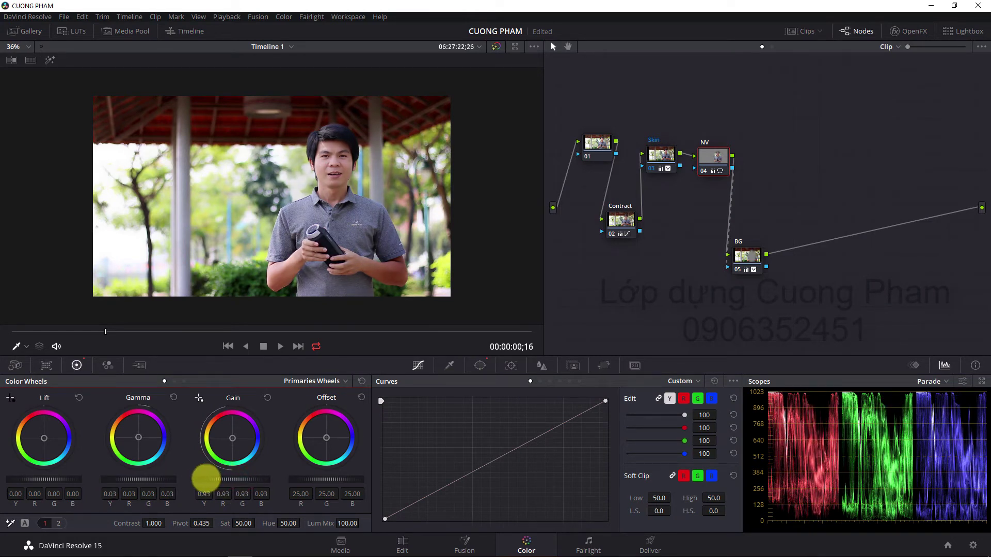
left_click_drag(71, 481, 26, 479)
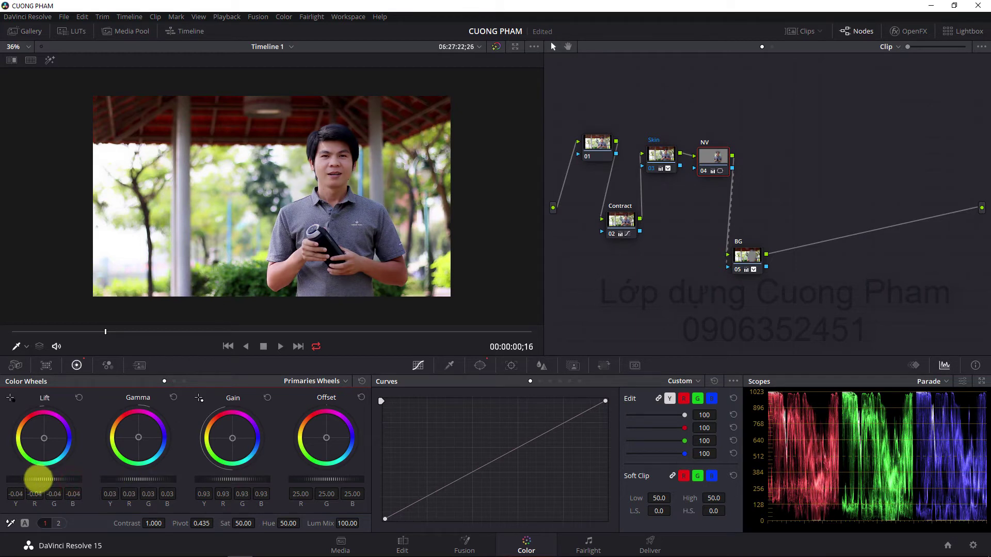
scroll(243, 229, "up", 2)
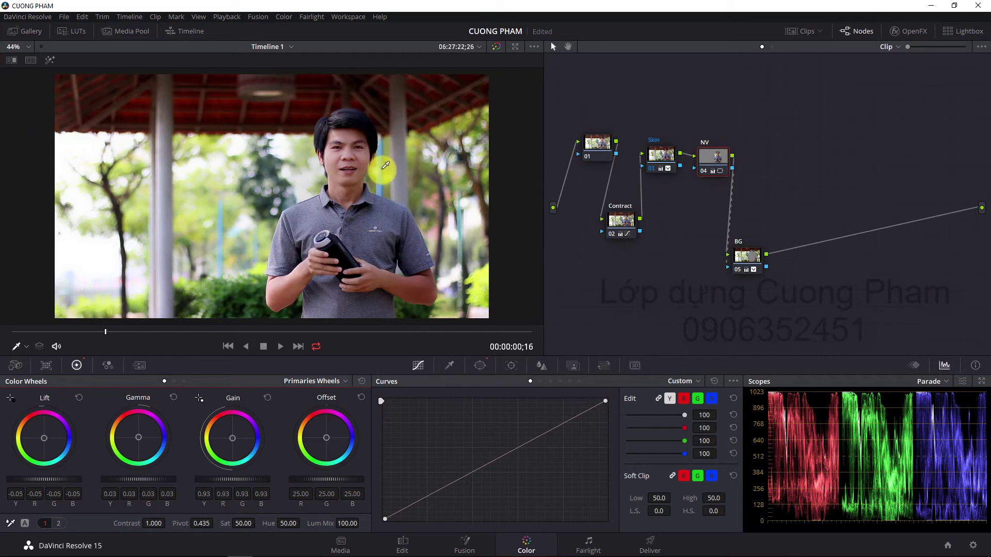
Finalize the NV grade at Gain 0.99, Gamma 0.05, Offset 23.55 and Lift -0.07.
scroll(317, 169, "down", 1)
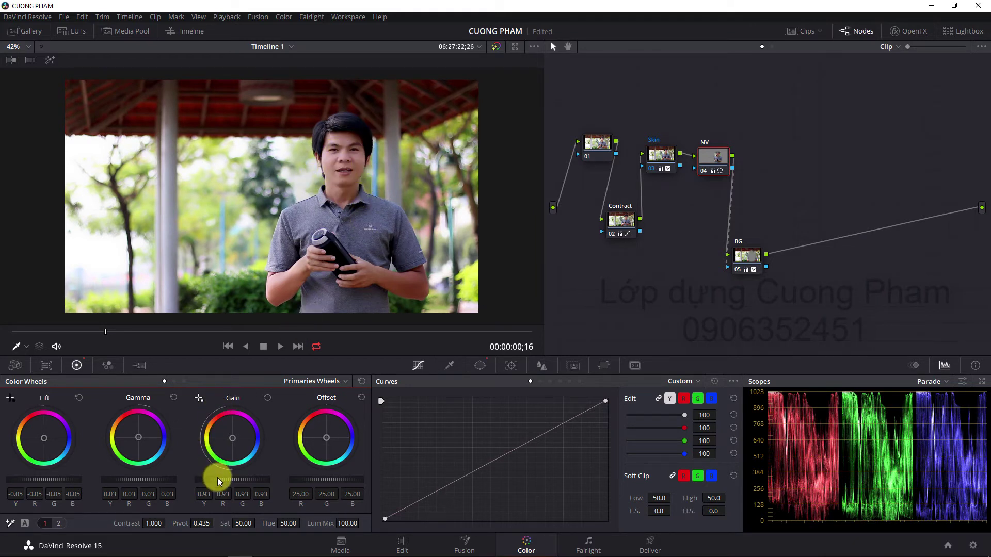
left_click_drag(217, 481, 240, 480)
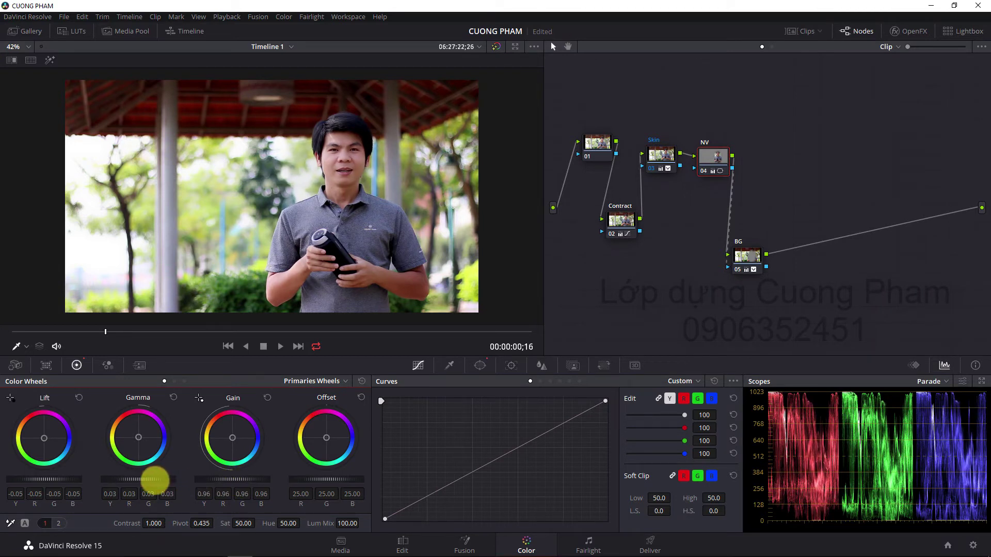
scroll(326, 218, "down", 1)
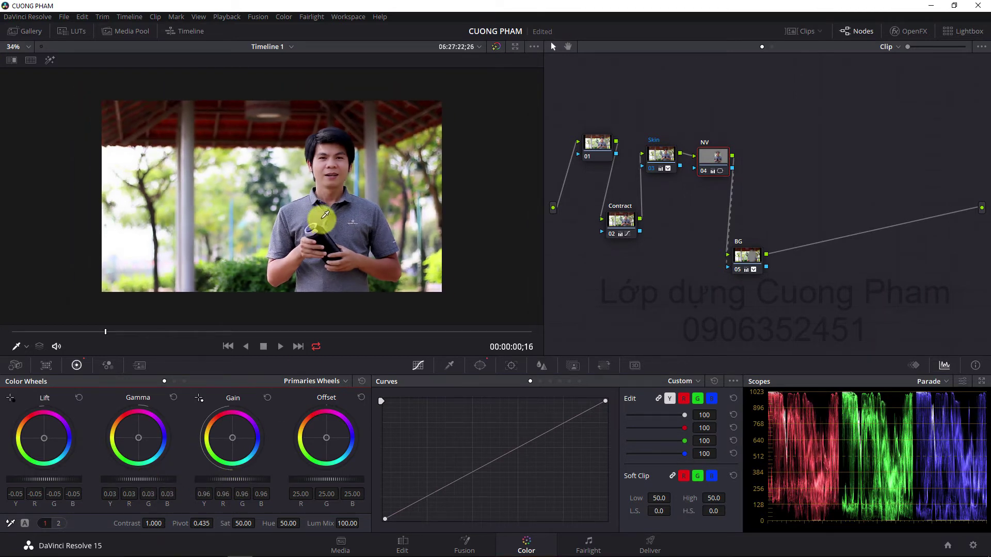
scroll(325, 215, "up", 1)
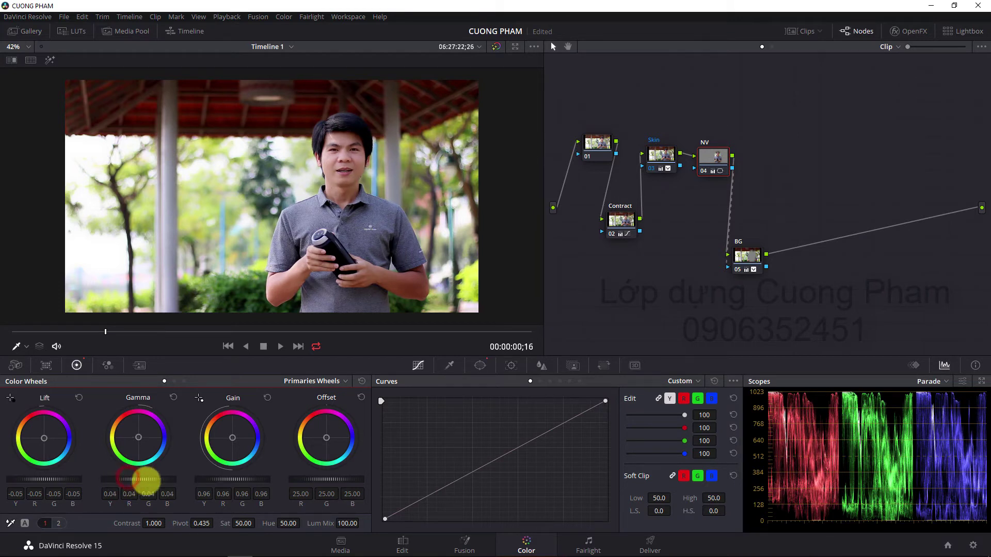
left_click_drag(149, 484, 157, 482)
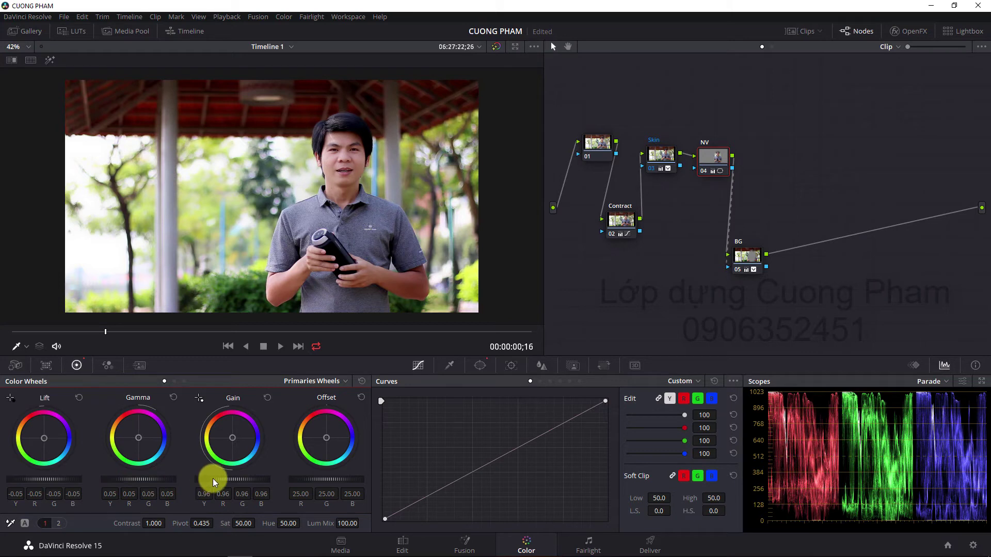
left_click_drag(227, 479, 228, 479)
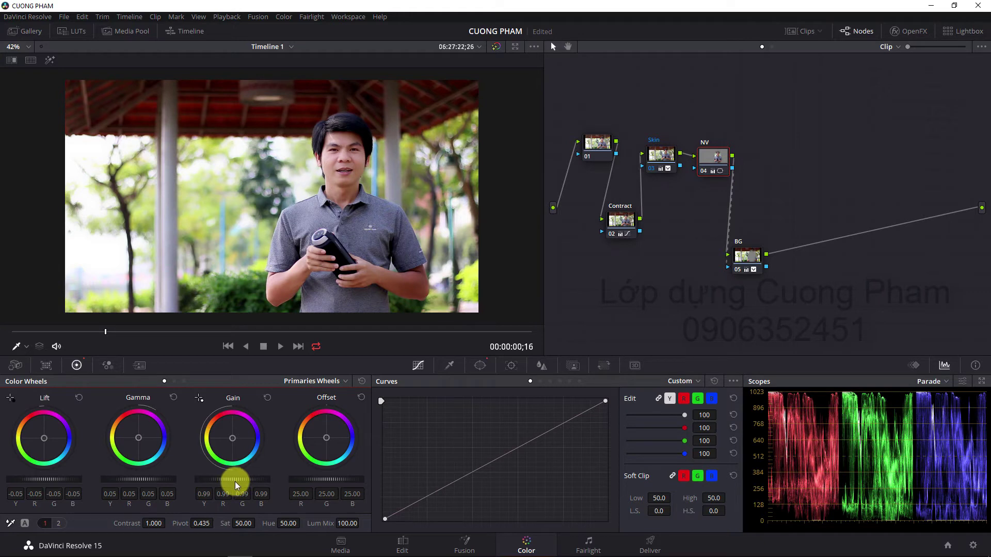
left_click_drag(338, 478, 308, 478)
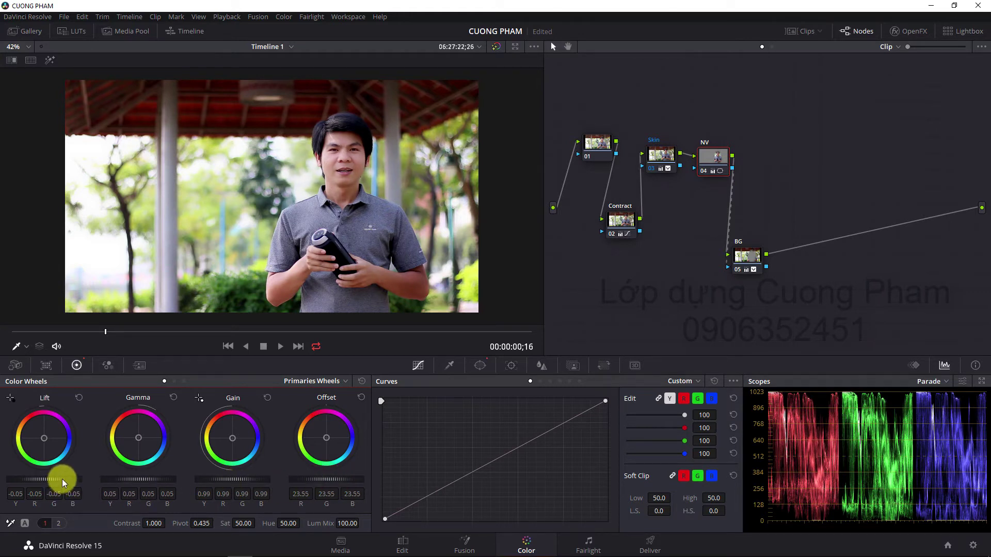
left_click_drag(56, 477, 42, 478)
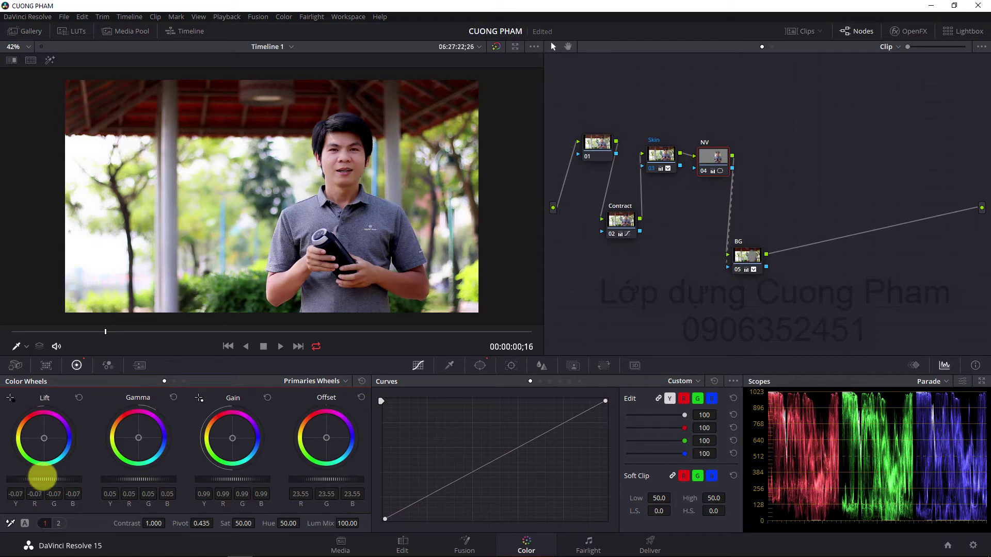
scroll(285, 218, "down", 2)
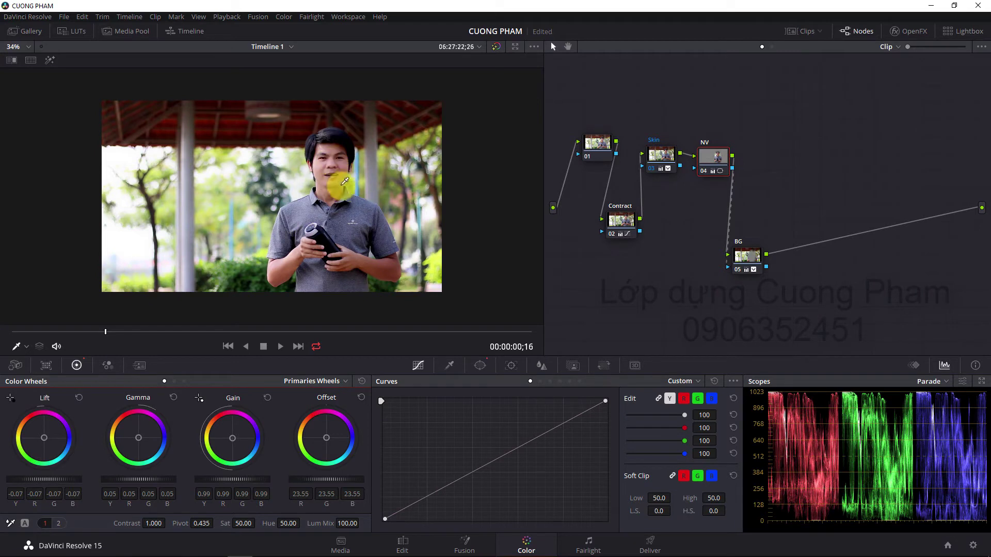
Add serial node 06 after the BG node and place it upper right.
left_click_drag(743, 269, 702, 258)
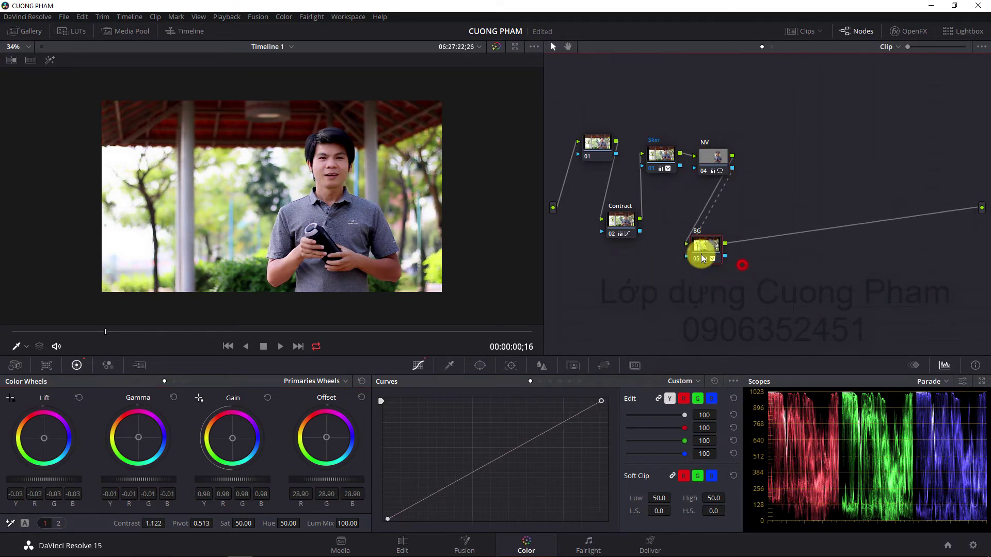
right_click(702, 258)
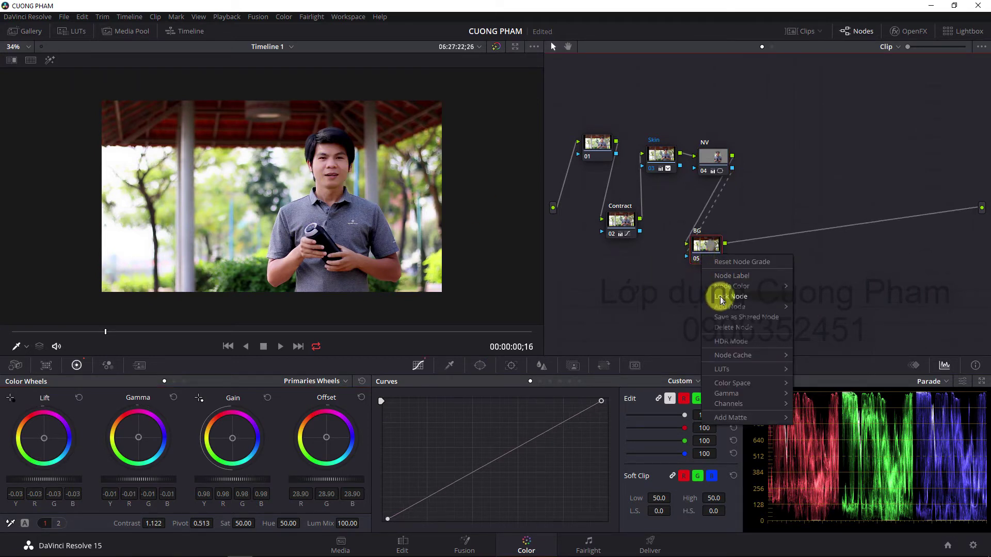
mouse_move(726, 310)
left_click(847, 308)
left_click_drag(763, 247, 770, 152)
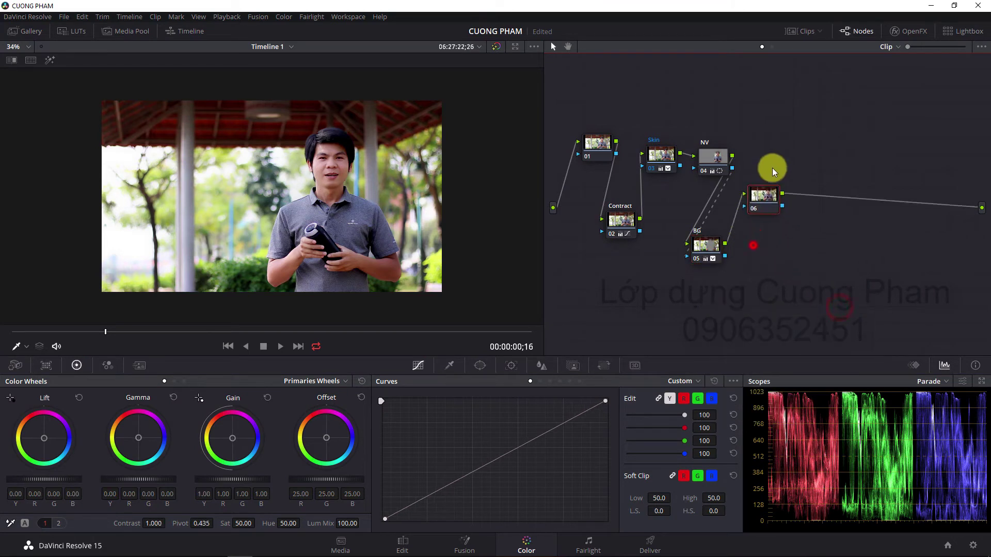
Label node 06 'Khun Mat' and move it lower in the graph.
right_click(769, 152)
left_click(797, 173)
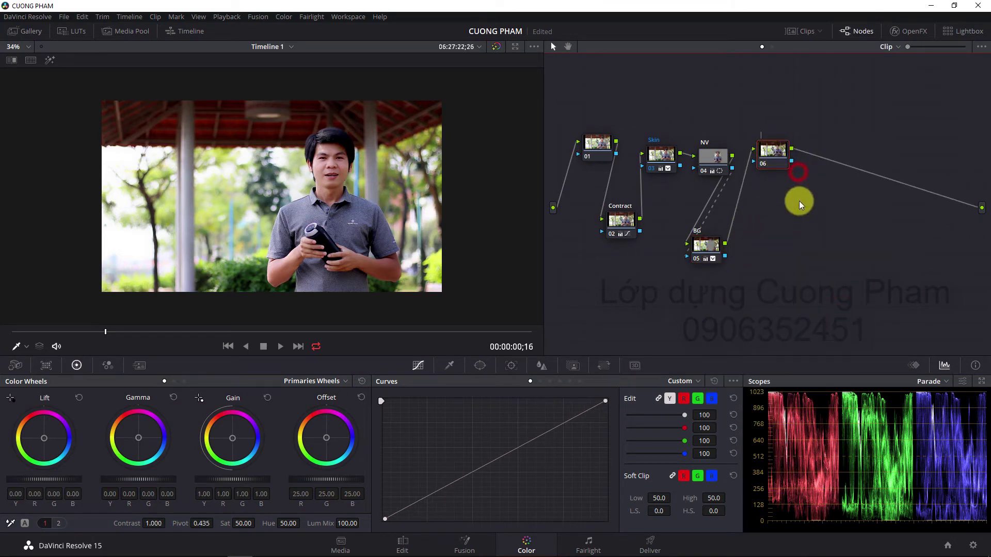
type("Khu")
type("n Mat")
key("Return")
left_click_drag(773, 150, 772, 203)
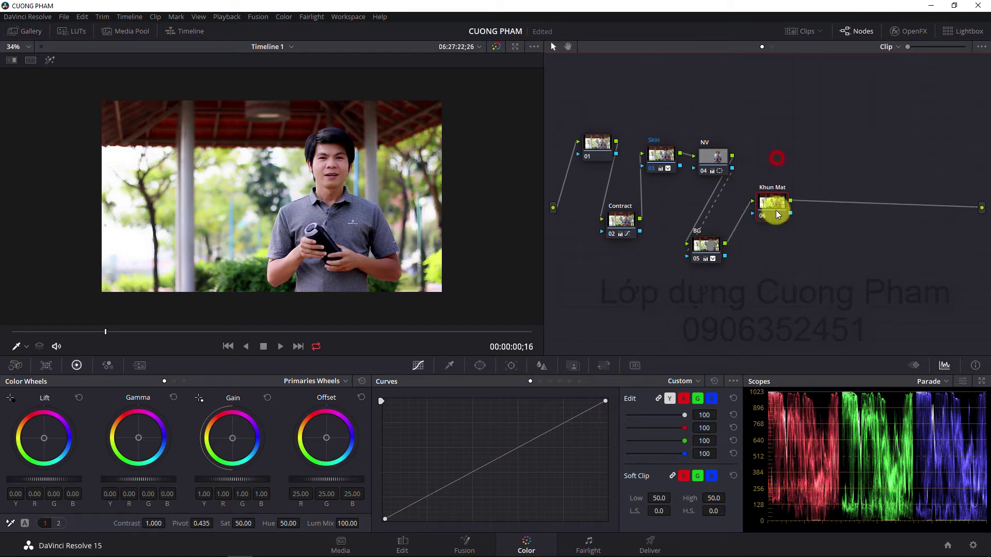
scroll(325, 163, "up", 2)
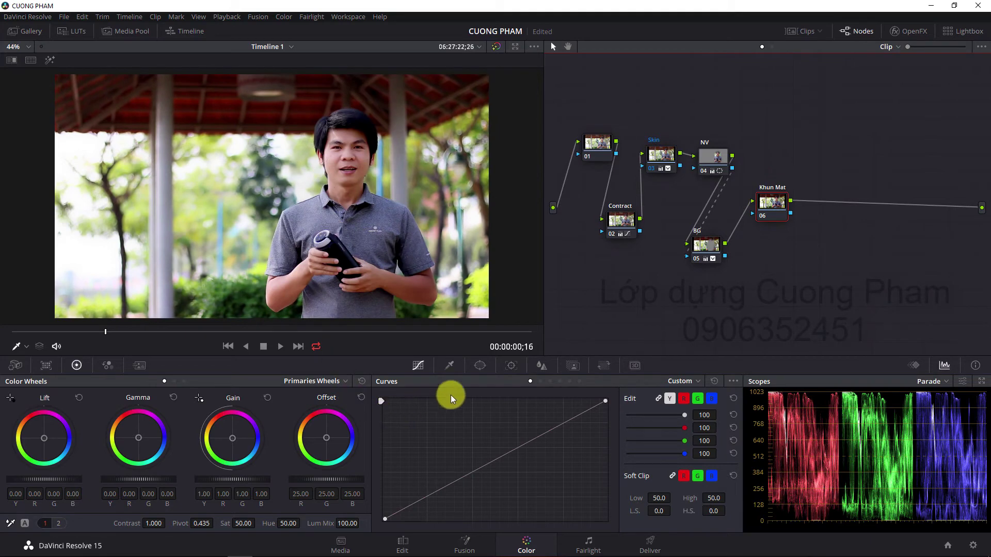
Add a circular window shaped as an oval around the man's face with a softer edge.
left_click(476, 370)
left_click(394, 430)
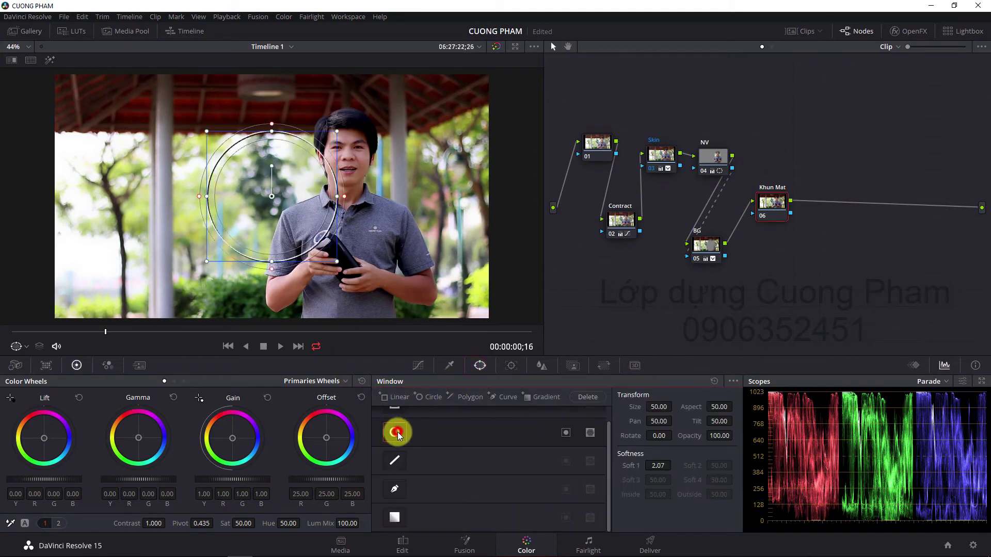
left_click_drag(293, 207, 361, 184)
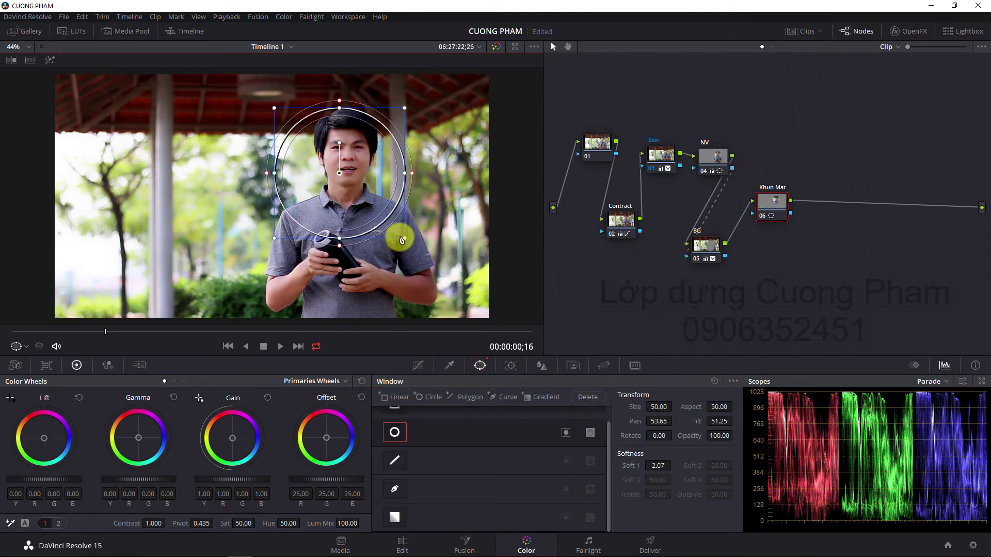
left_click_drag(394, 227, 378, 211)
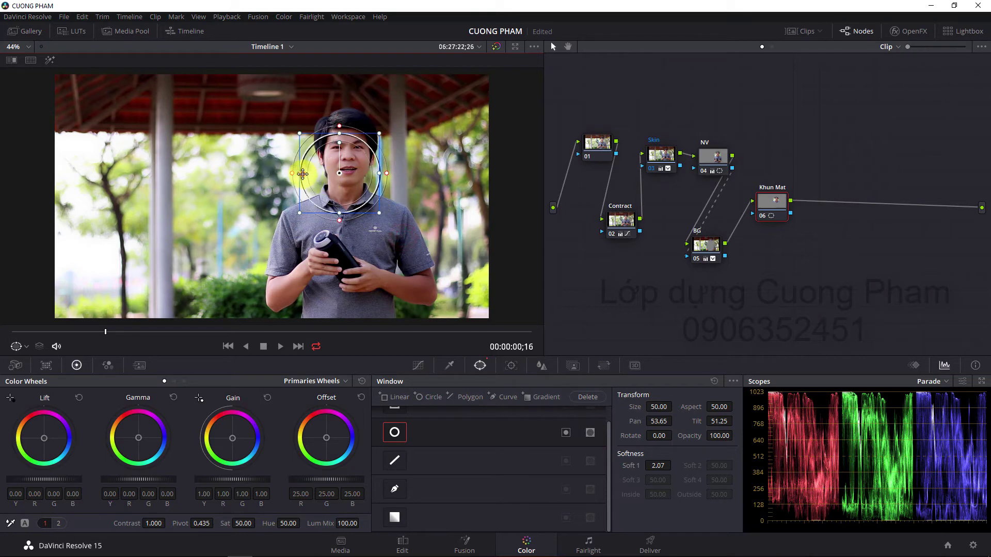
left_click_drag(302, 174, 335, 163)
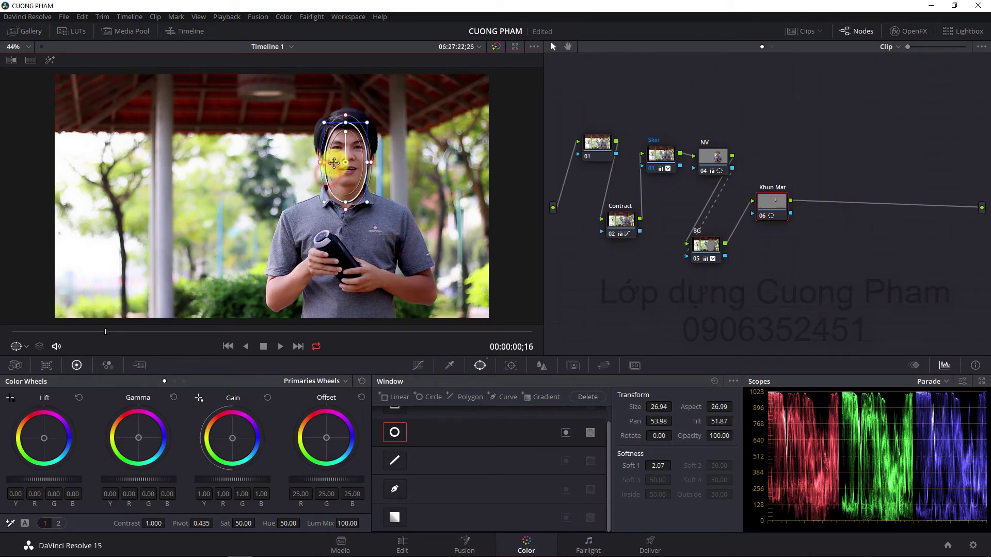
scroll(334, 163, "up", 2)
scroll(360, 141, "up", 2)
mouse_move(410, 137)
left_mouse_down()
mouse_move(317, 206)
mouse_move(343, 177)
mouse_move(301, 176)
left_mouse_up()
scroll(316, 206, "down", 1)
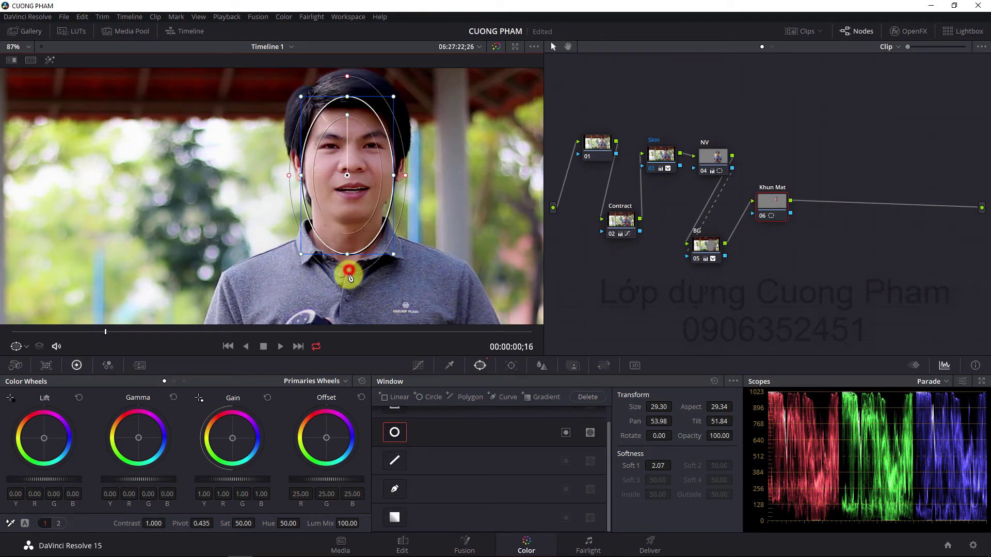
left_click_drag(349, 277, 347, 280)
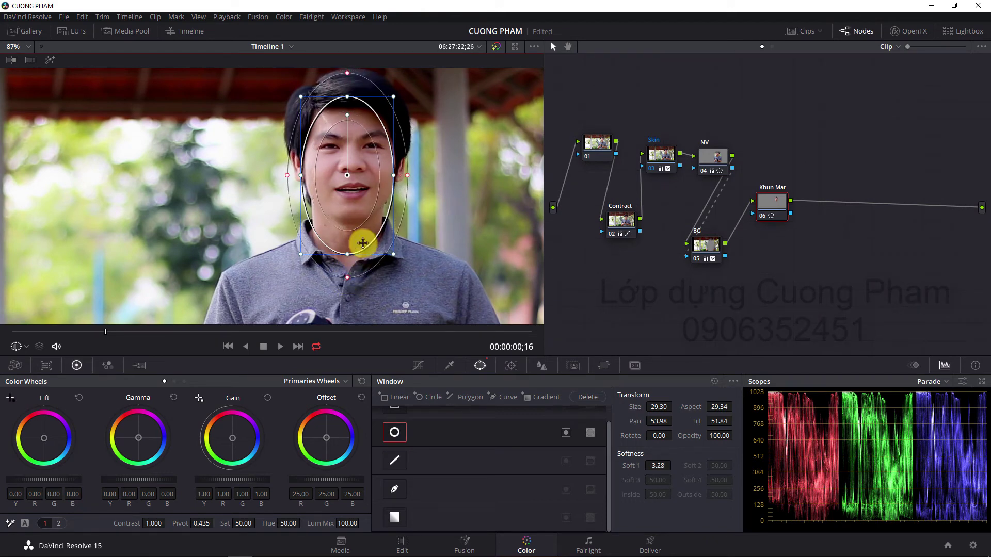
scroll(367, 211, "down", 5)
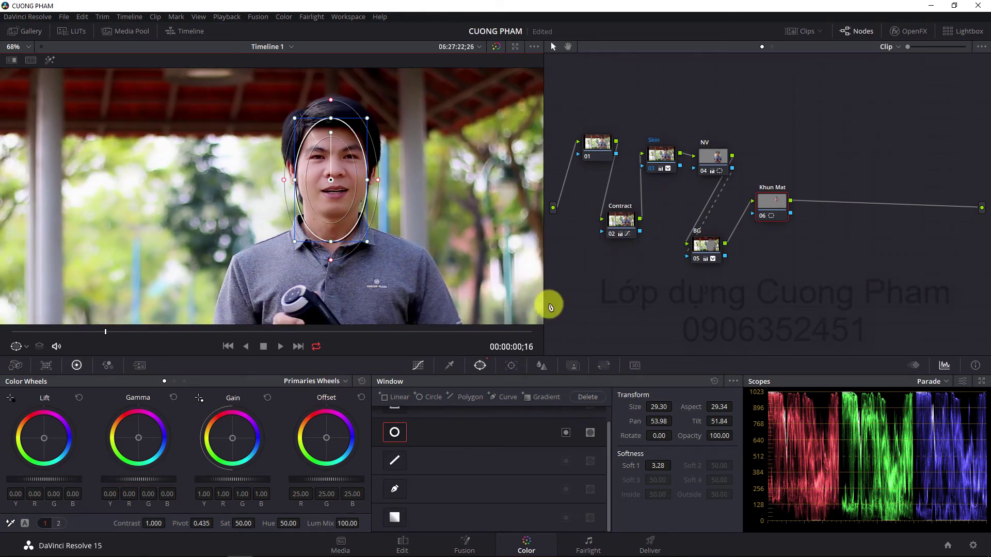
Brighten the face with Gamma 0.07, Offset 28.85 and Lift 0.02, repositioning the window.
left_click_drag(773, 206, 774, 185)
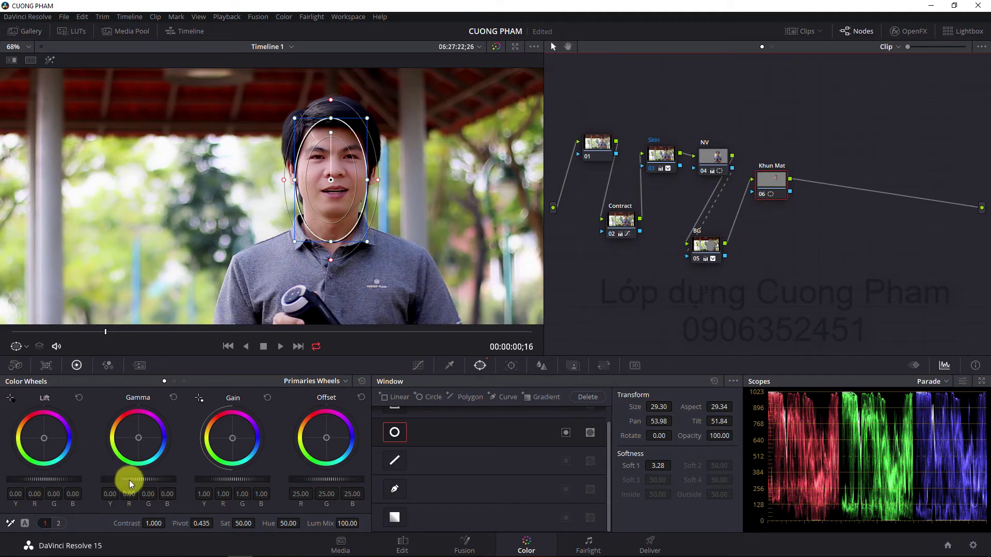
left_click_drag(129, 482, 135, 480)
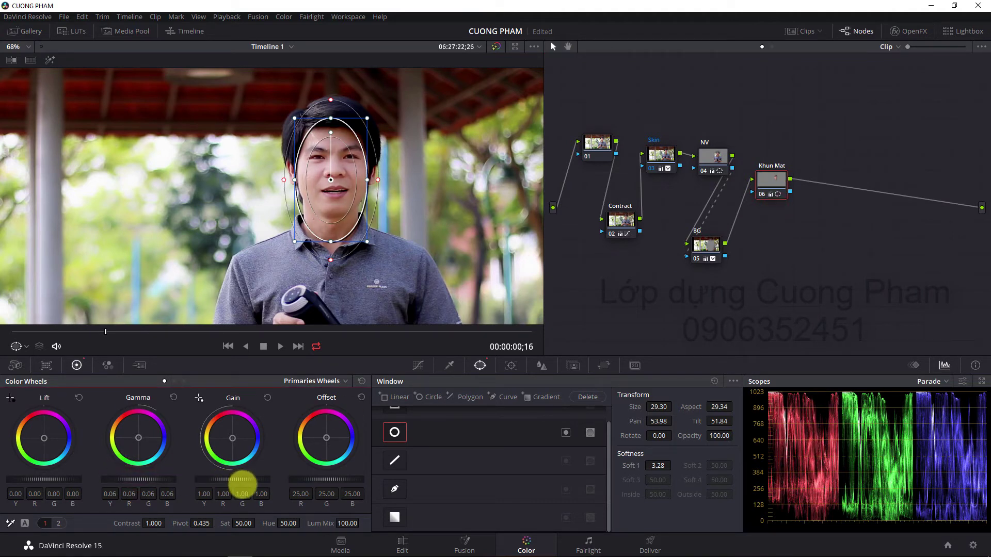
left_click_drag(173, 480, 180, 481)
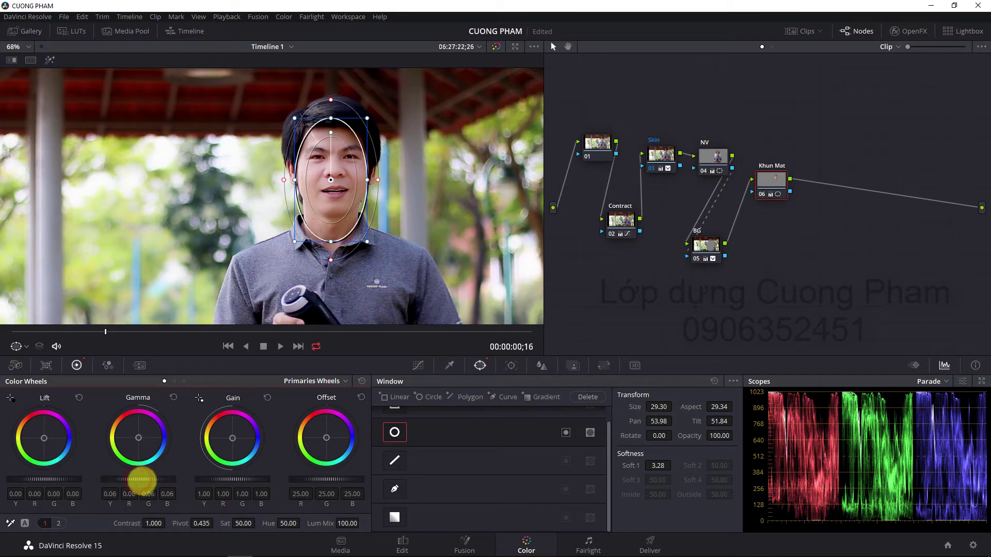
left_click_drag(138, 479, 170, 483)
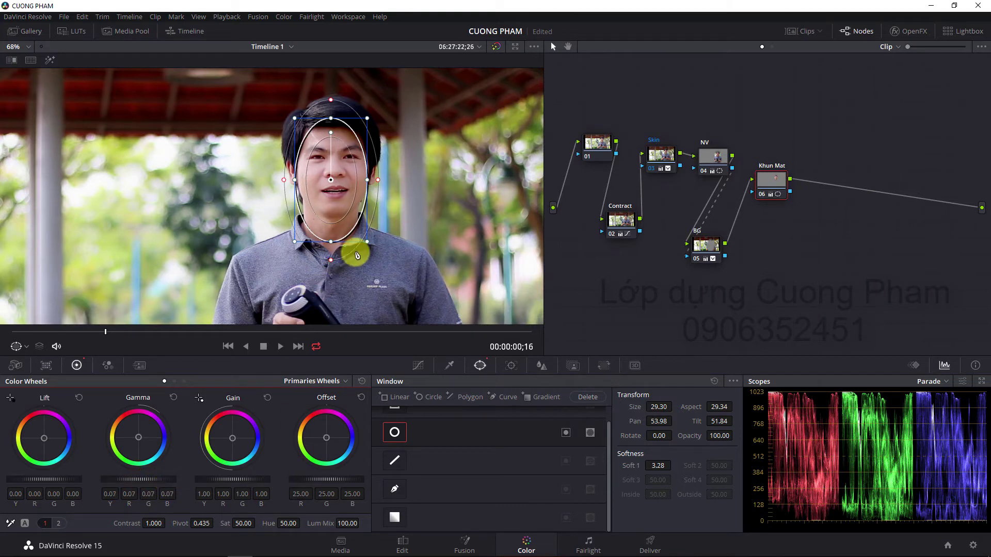
mouse_move(330, 231)
left_mouse_down()
mouse_move(369, 251)
mouse_move(329, 272)
left_mouse_up()
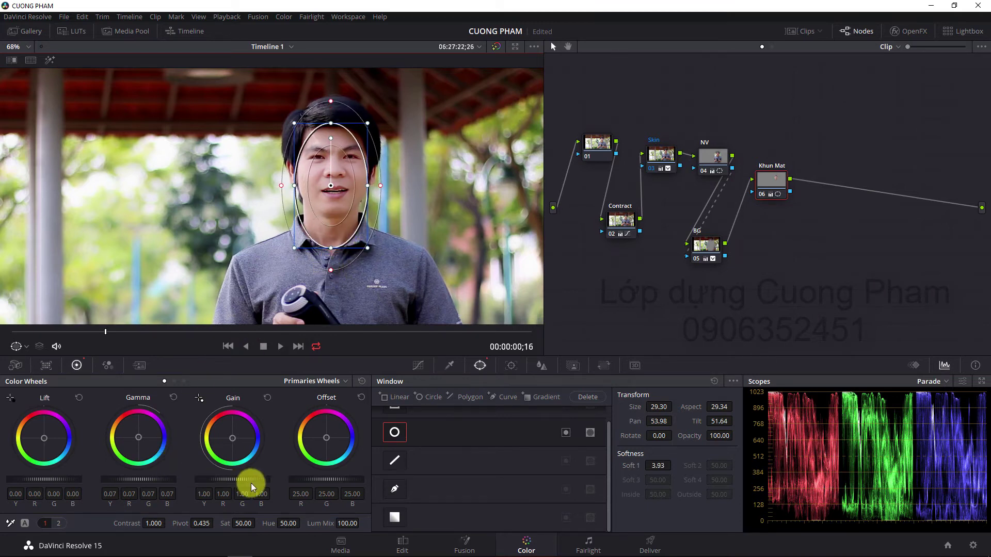
left_click(337, 479)
left_click_drag(336, 479, 349, 480)
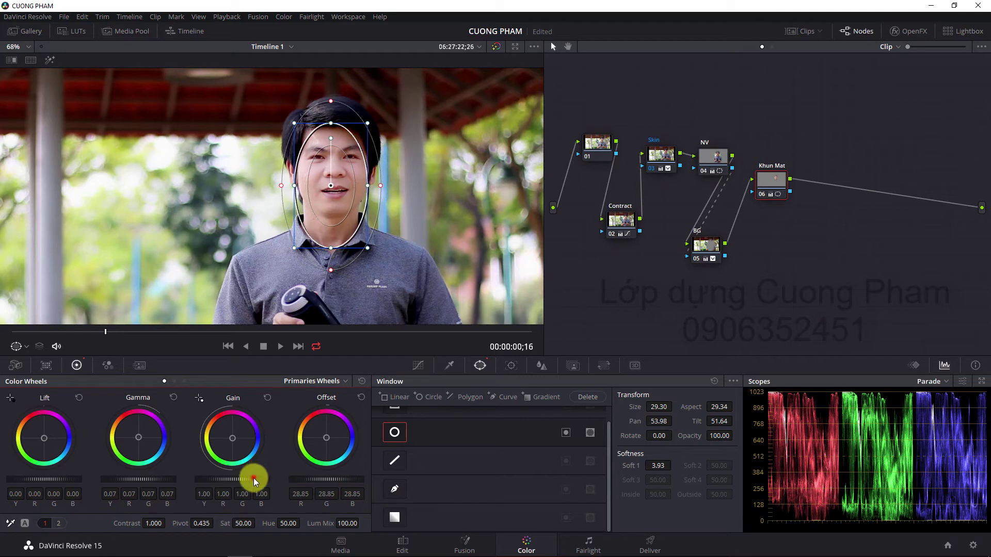
left_click_drag(230, 480, 260, 484)
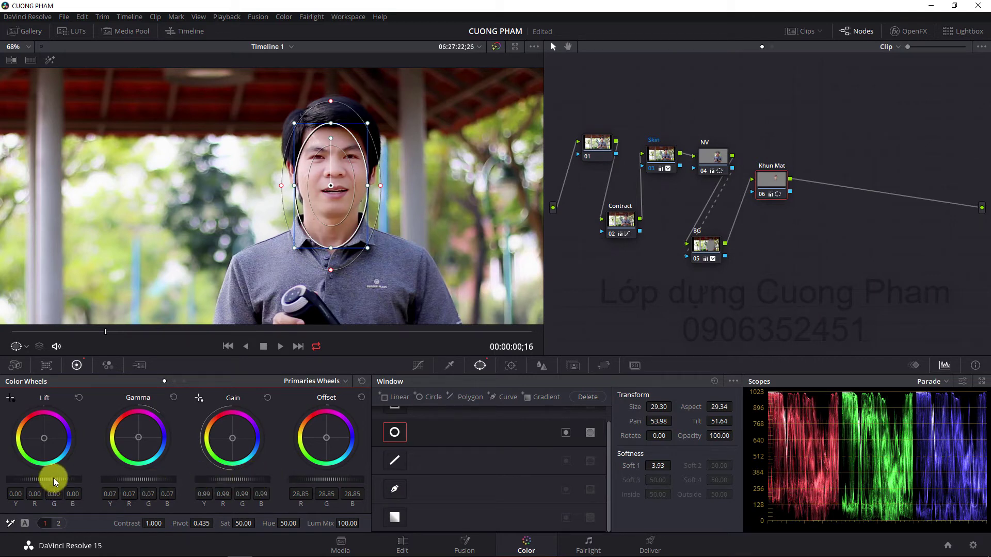
left_click_drag(40, 475, 69, 478)
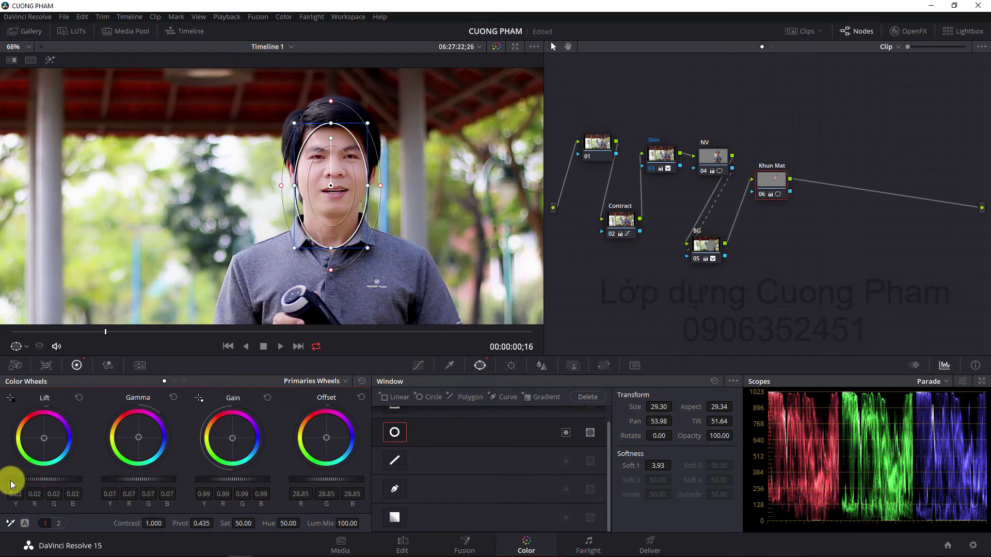
scroll(224, 198, "down", 5)
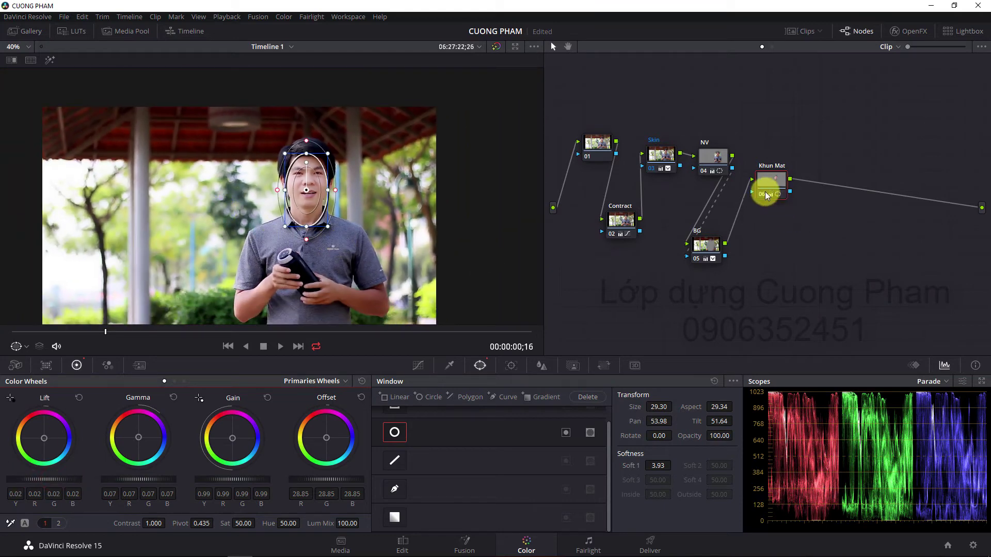
Compare Khun Mat on and off, then lower its Gamma to 0.05 and Offset to 28.05.
left_click(762, 195)
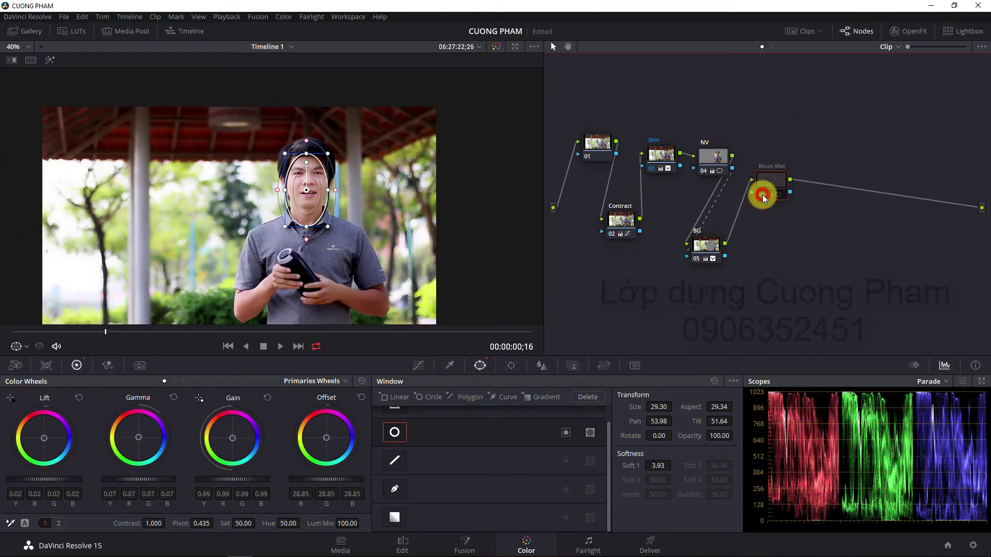
left_click(762, 195)
left_click(762, 199)
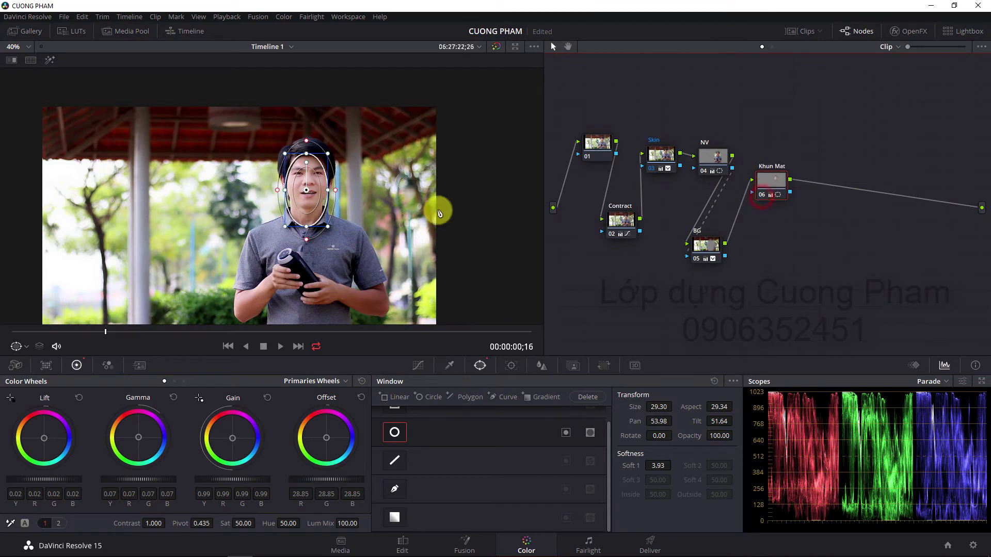
scroll(438, 210, "up", 2)
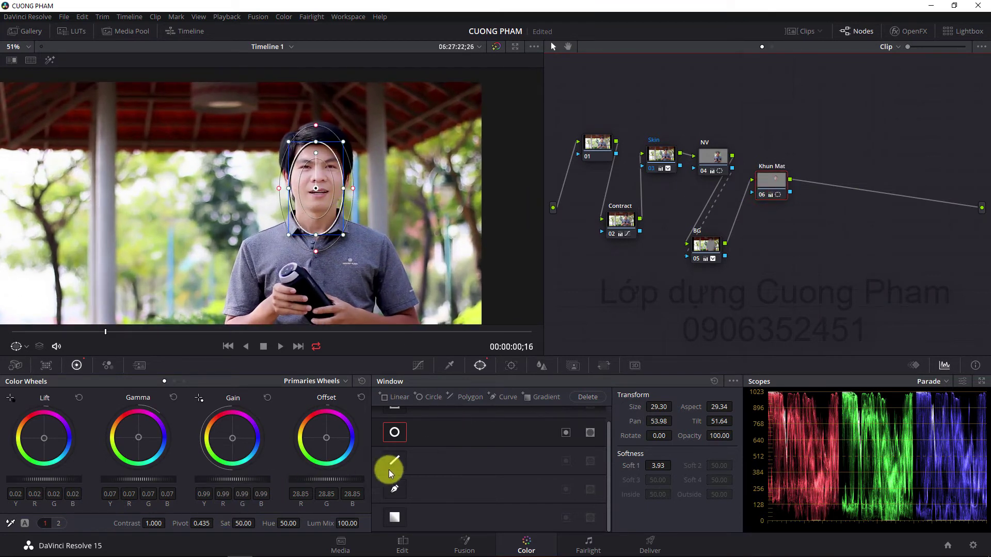
left_click(157, 477)
left_click_drag(160, 482, 131, 485)
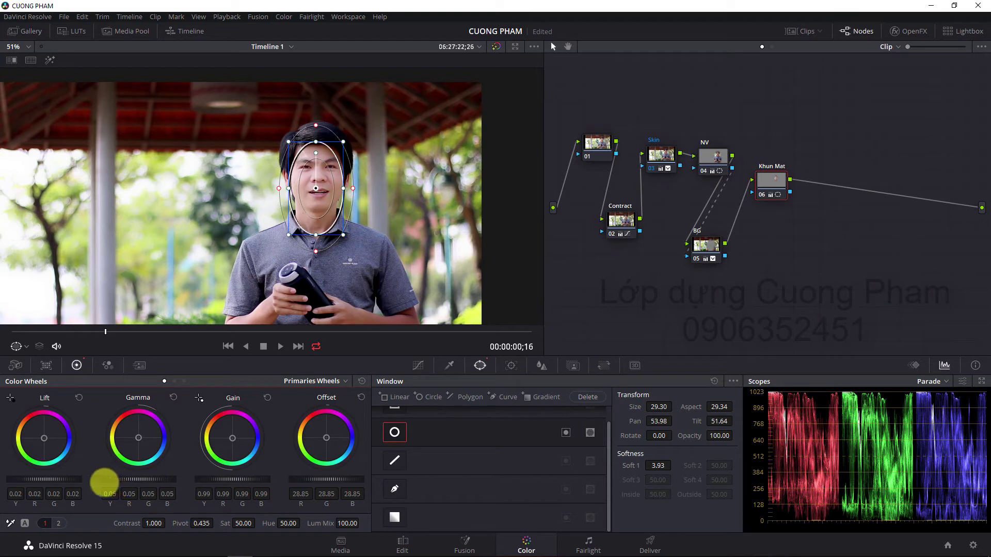
left_click_drag(353, 481, 329, 479)
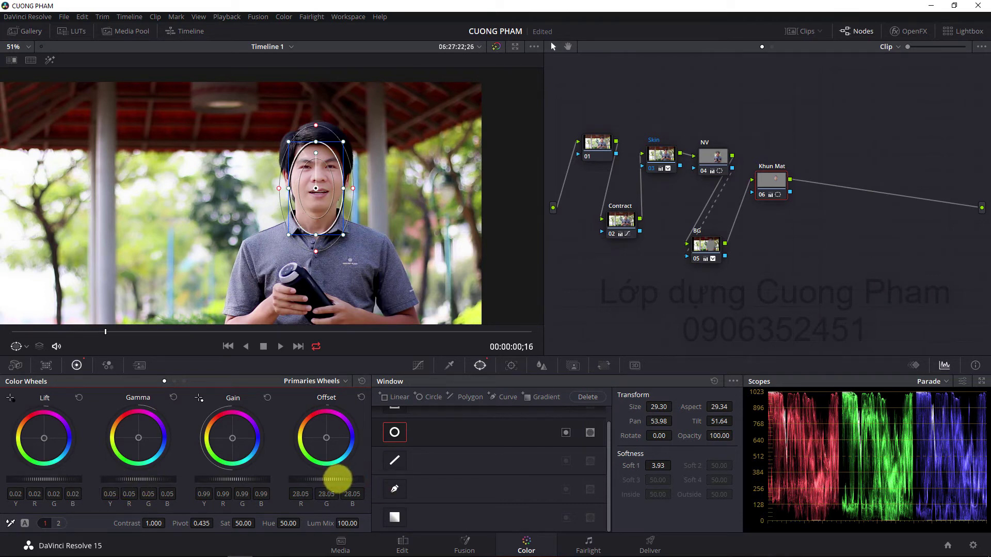
scroll(285, 264, "down", 2)
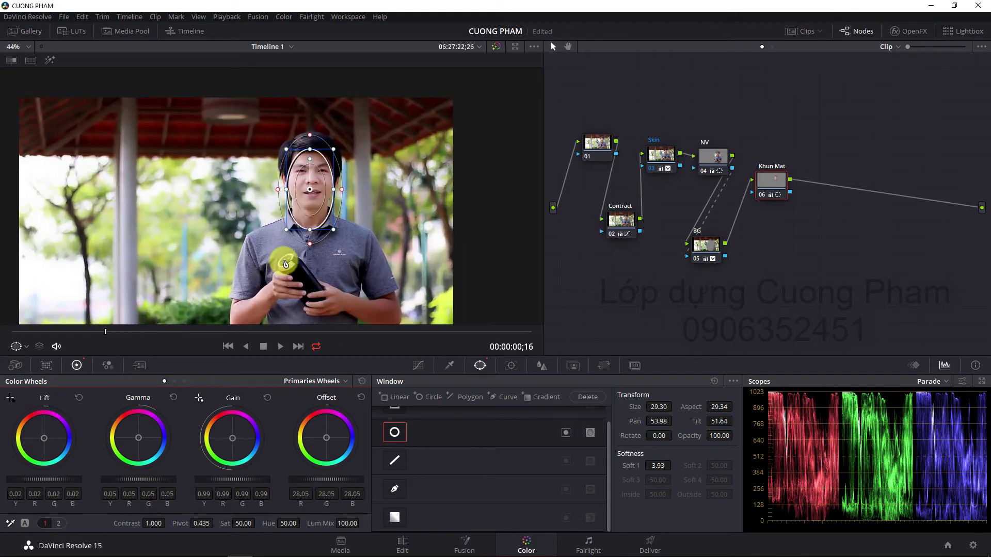
scroll(283, 259, "up", 2)
scroll(282, 261, "down", 2)
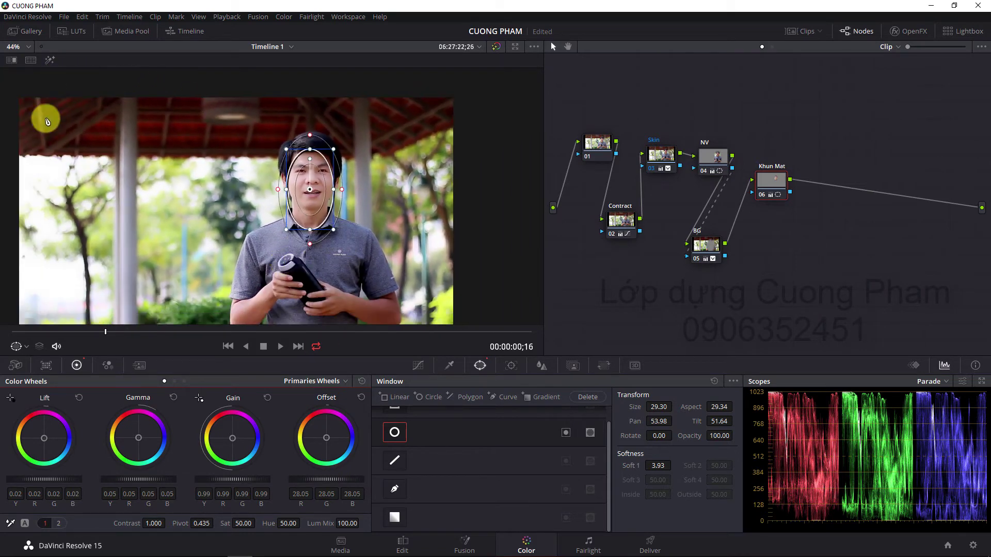
Hide the face window outline, compare the grade again, and move Khun Mat right.
left_click(27, 346)
left_click(28, 358)
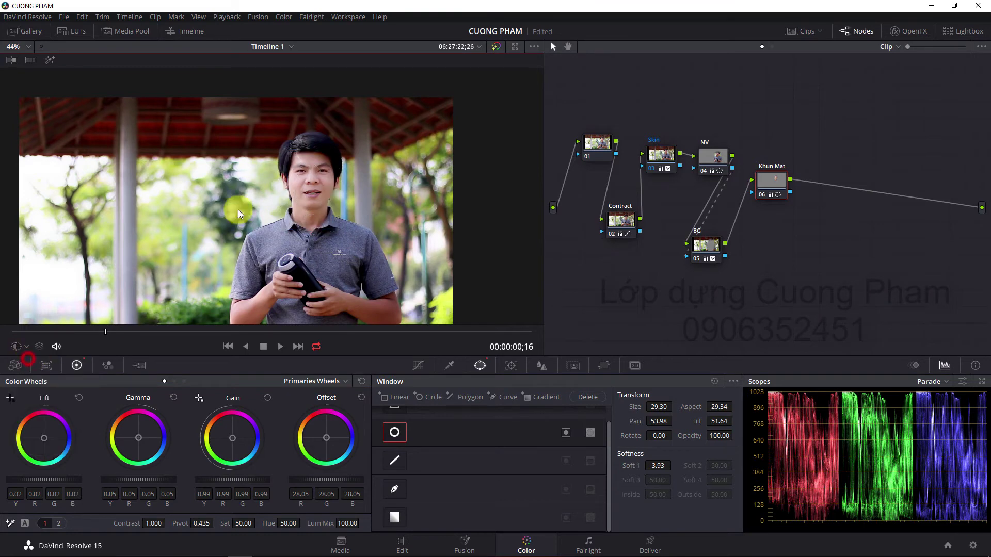
scroll(239, 213, "down", 2)
scroll(238, 213, "up", 1)
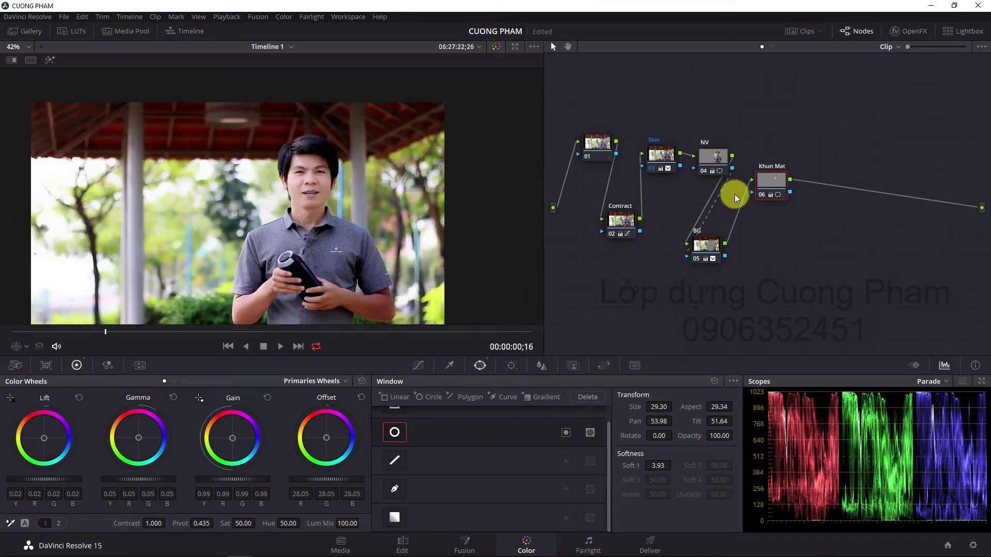
left_click(762, 195)
left_click(763, 196)
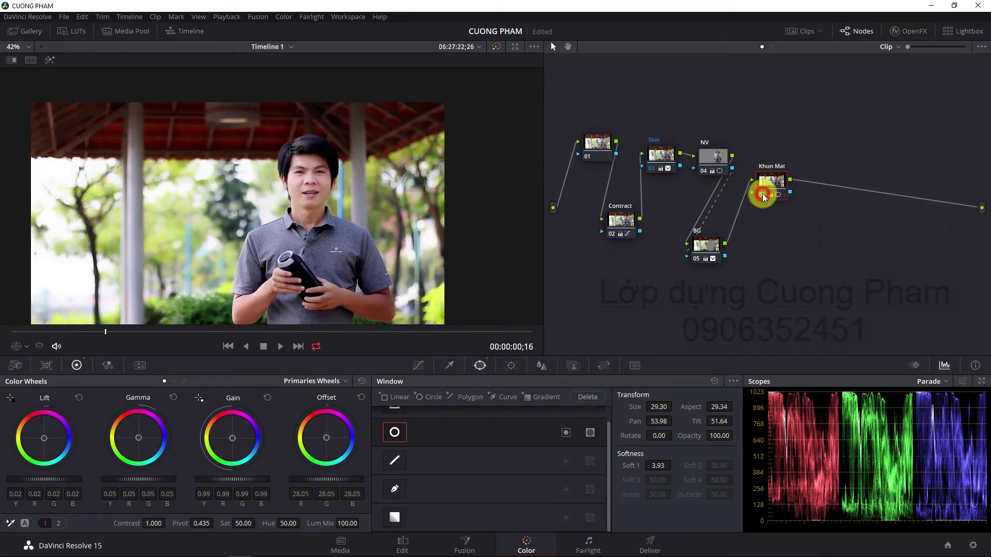
scroll(350, 239, "down", 1)
scroll(351, 240, "down", 1)
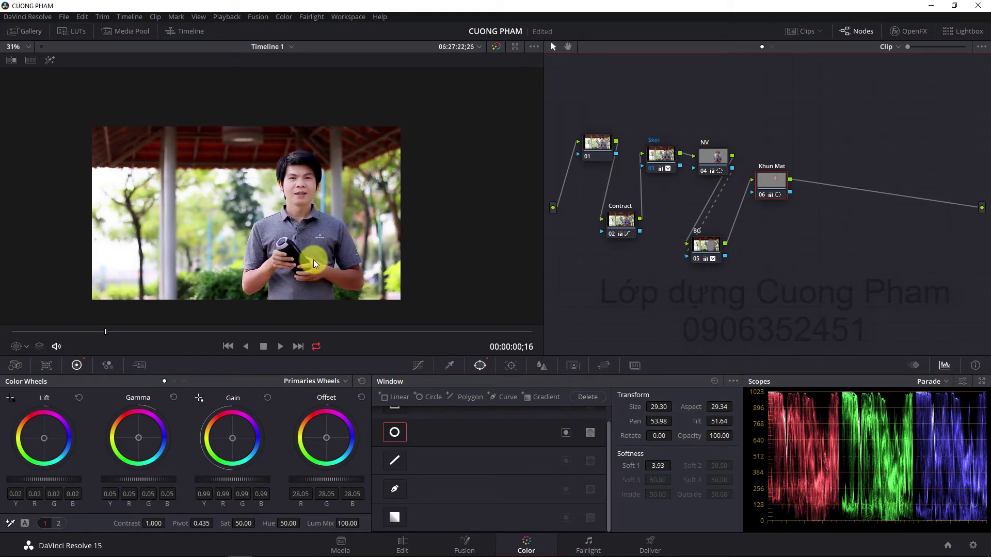
scroll(303, 212, "up", 1)
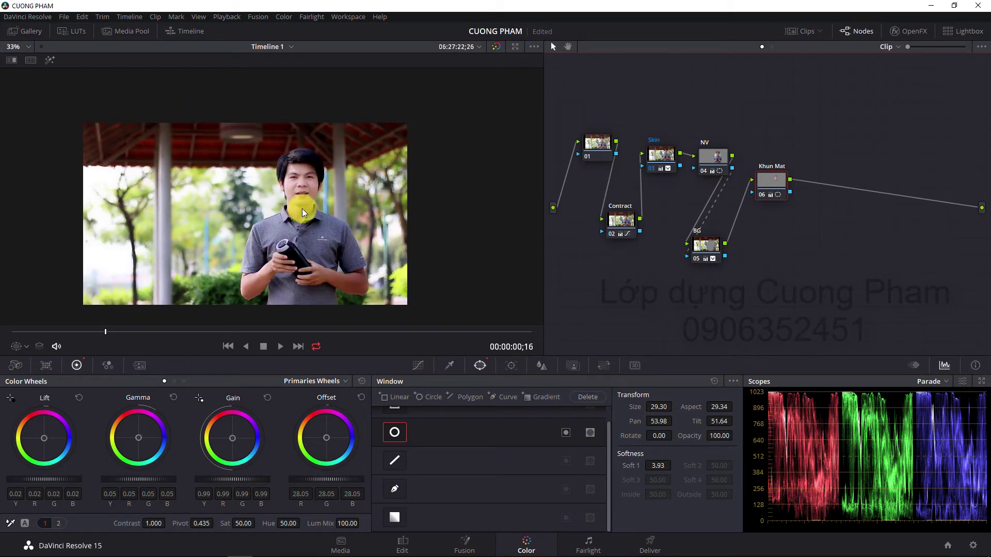
scroll(303, 213, "up", 2)
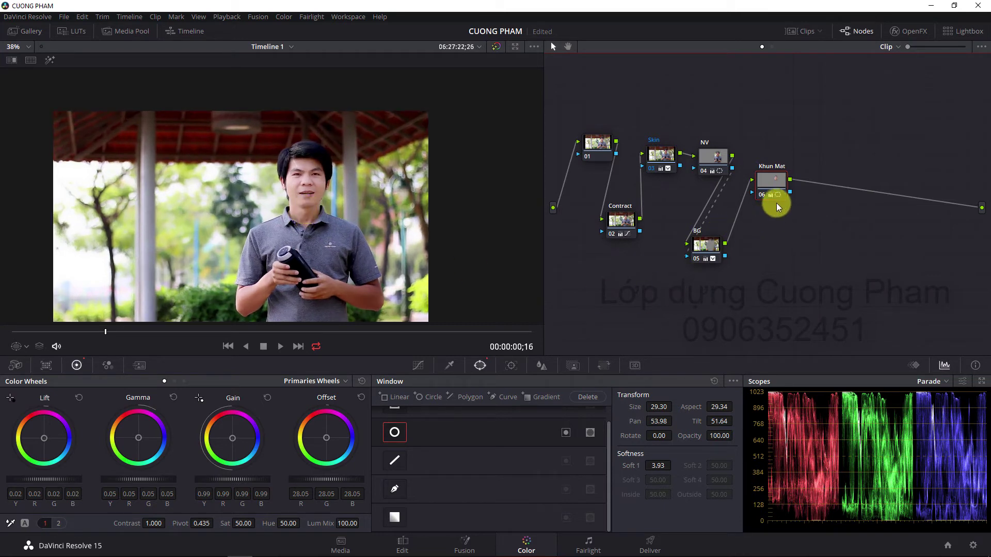
left_click_drag(774, 195, 860, 217)
Insert node 07 before Khun Mat and apply the DJI_Phantom4_DLOG2Rec709 LUT to it.
right_click(856, 210)
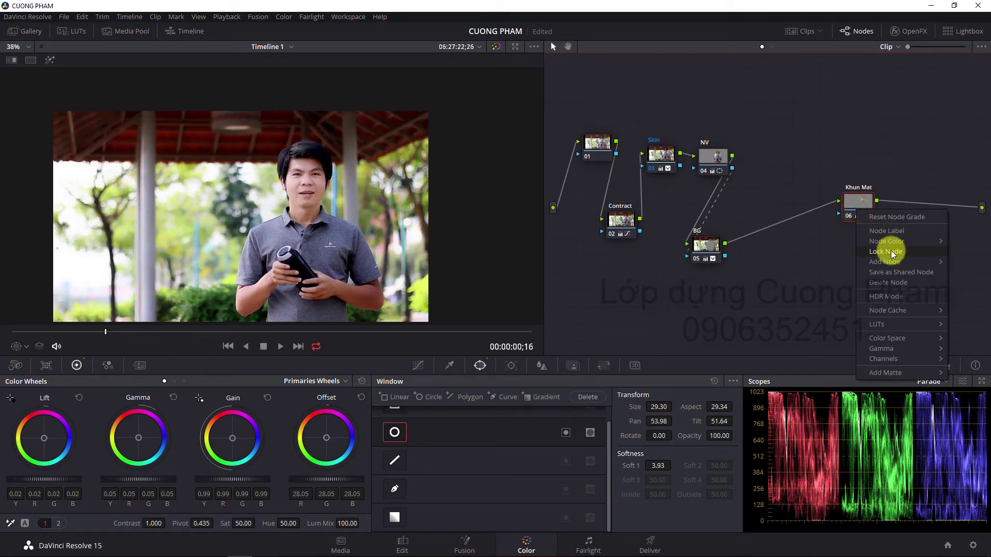
mouse_move(885, 261)
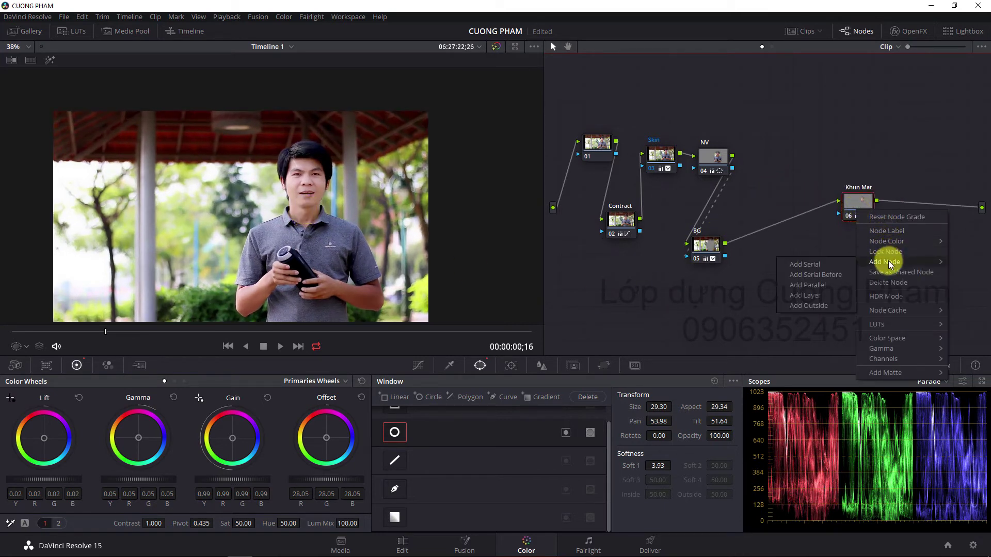
left_click(816, 276)
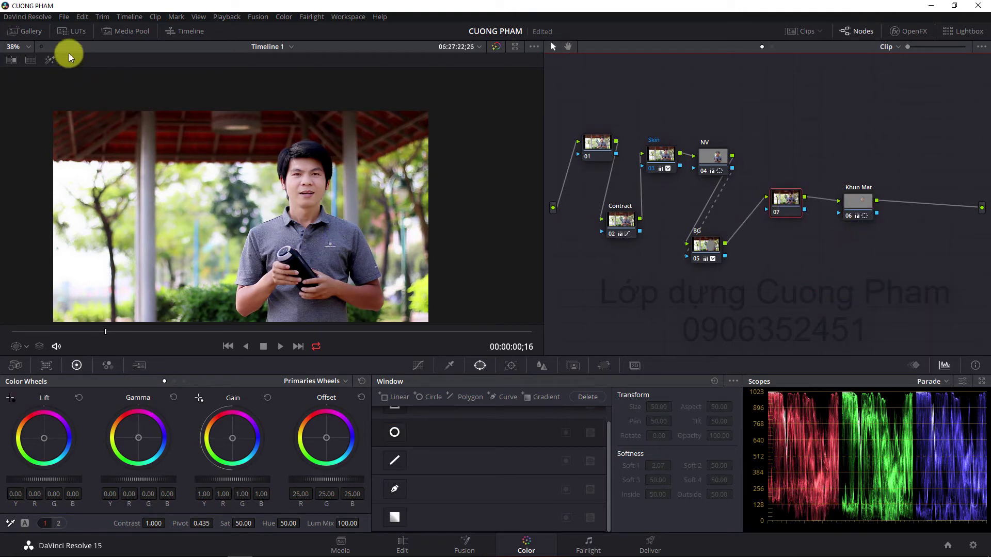
left_click(63, 36)
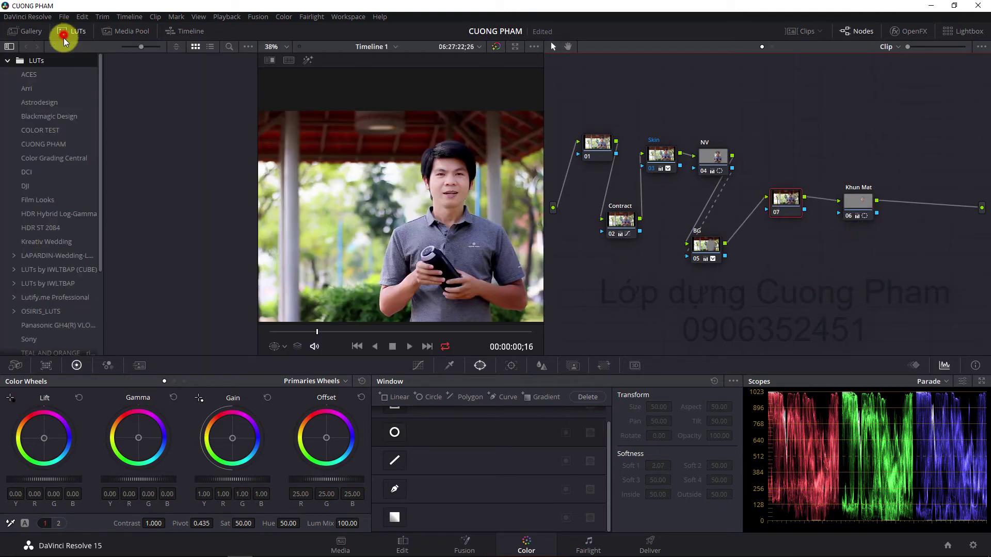
left_click(34, 187)
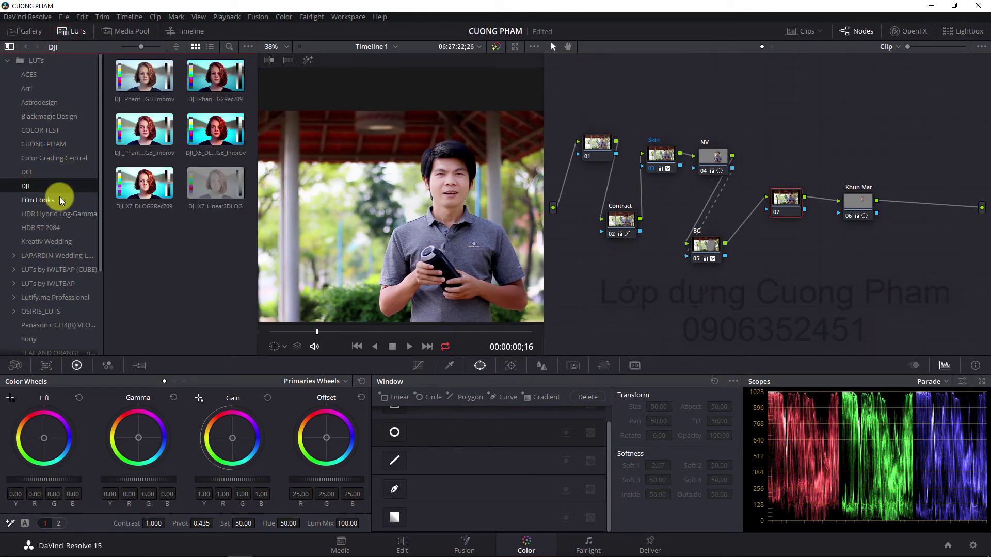
left_click(220, 83)
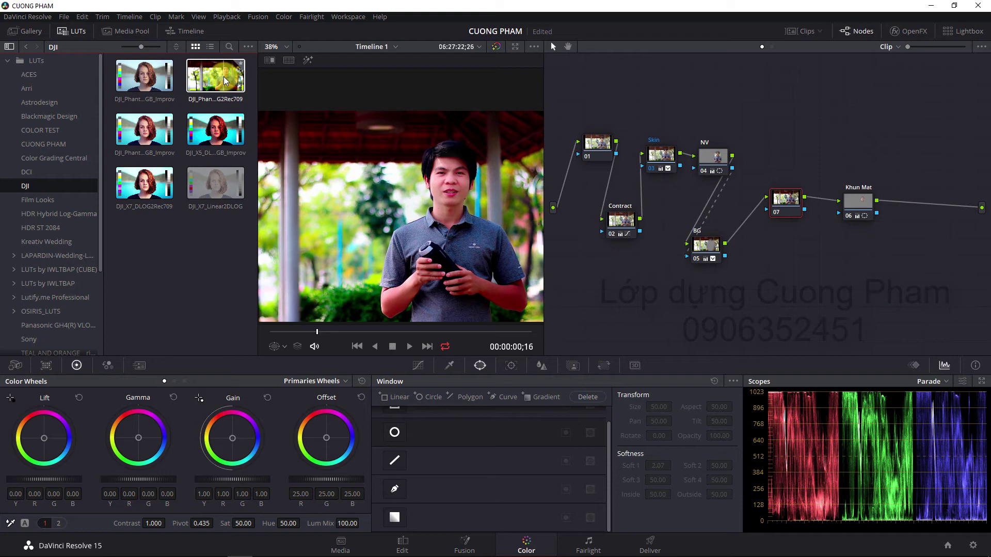
left_click(67, 31)
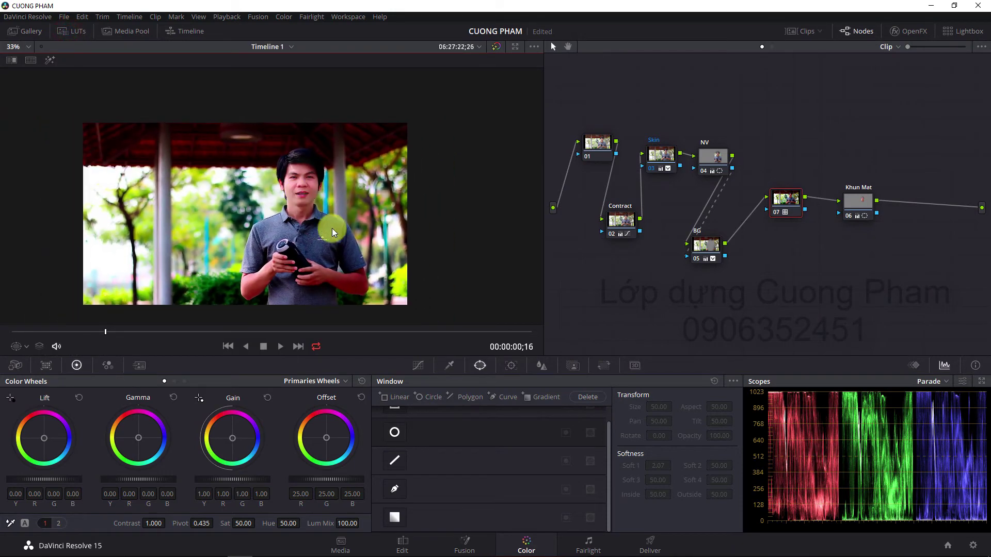
Set node 07's Key Output Gain to 0.500.
left_click(573, 365)
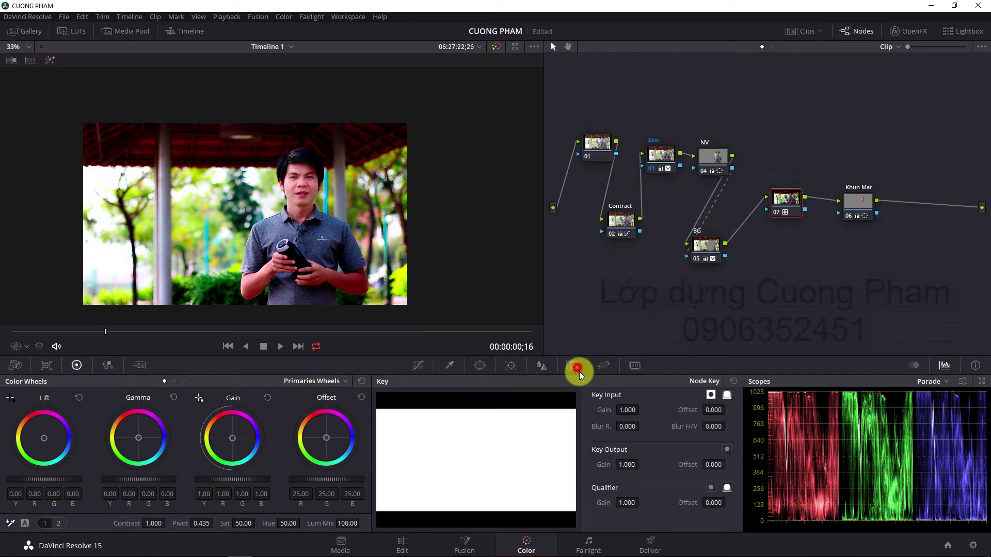
double_click(629, 466)
type(".5")
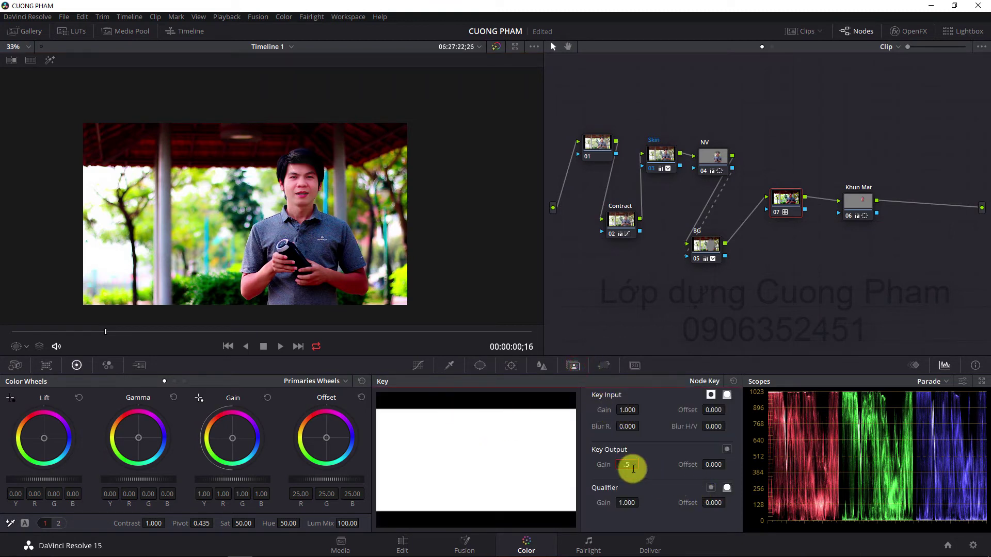
key("Return")
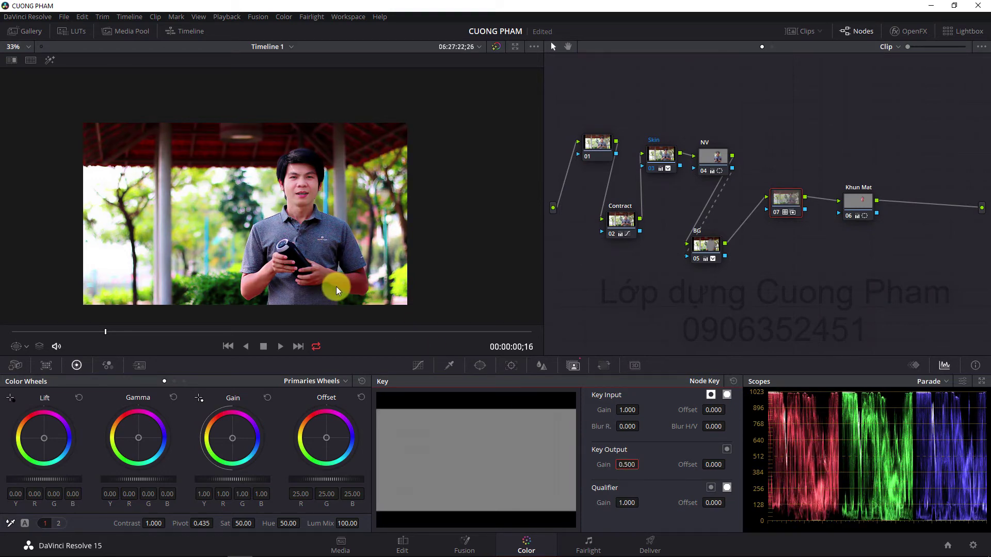
scroll(330, 245, "up", 4)
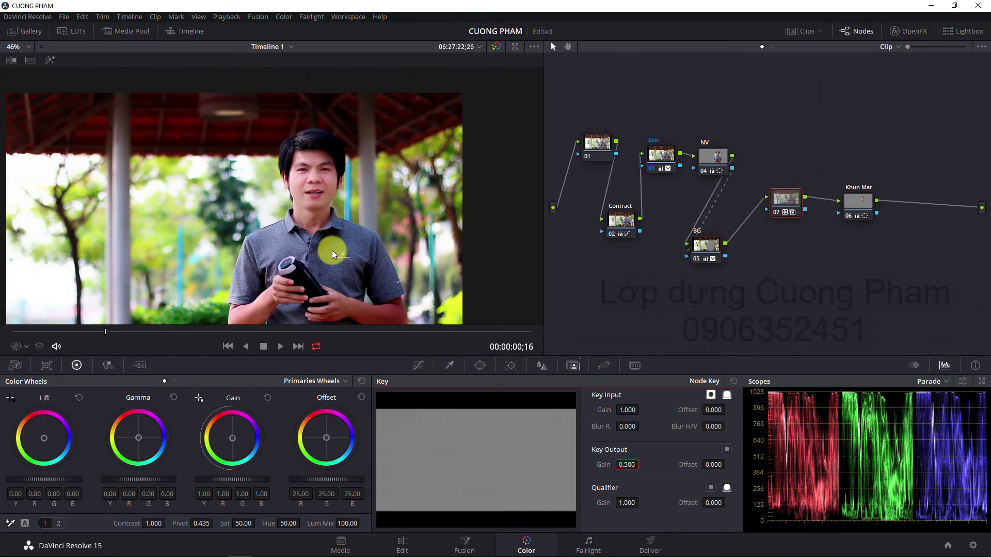
scroll(333, 253, "down", 2)
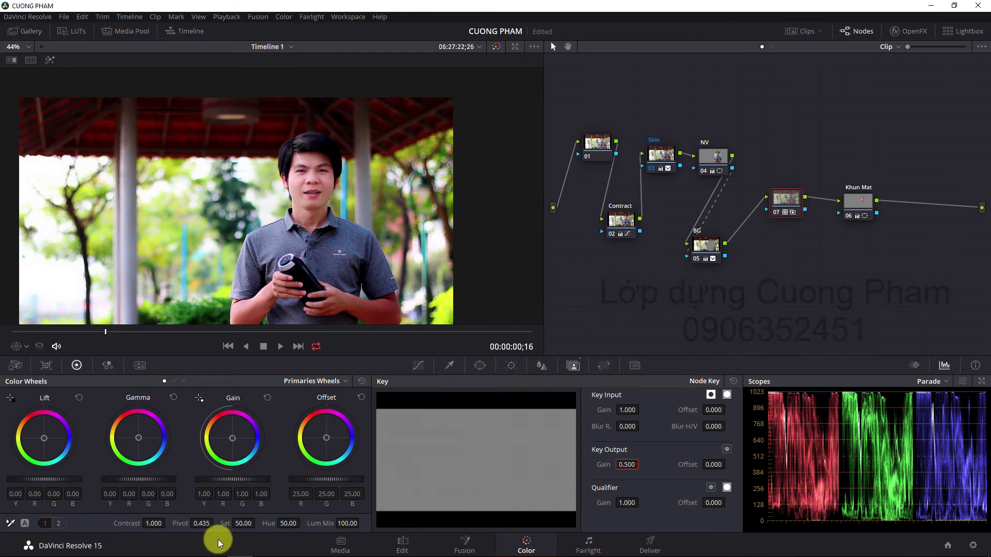
Set node 07's saturation to 35 and toggle the node to compare.
double_click(244, 524)
type("35")
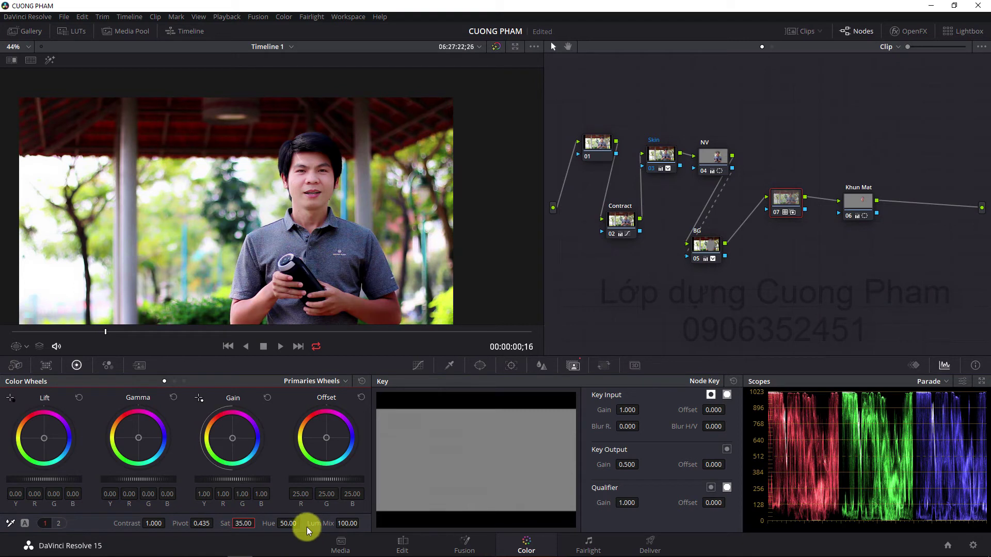
key("Return")
scroll(345, 217, "down", 1)
scroll(345, 217, "up", 1)
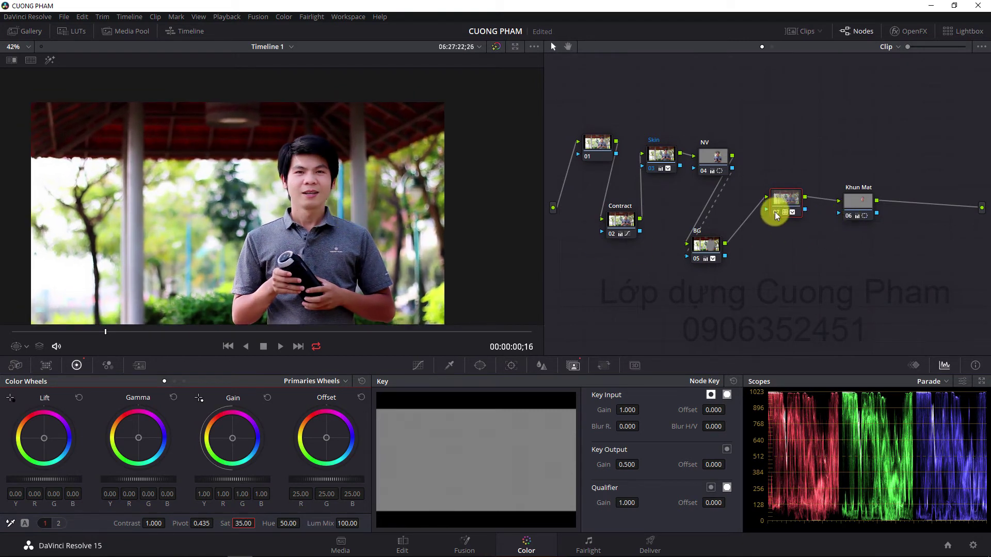
left_click(776, 213)
left_click(777, 214)
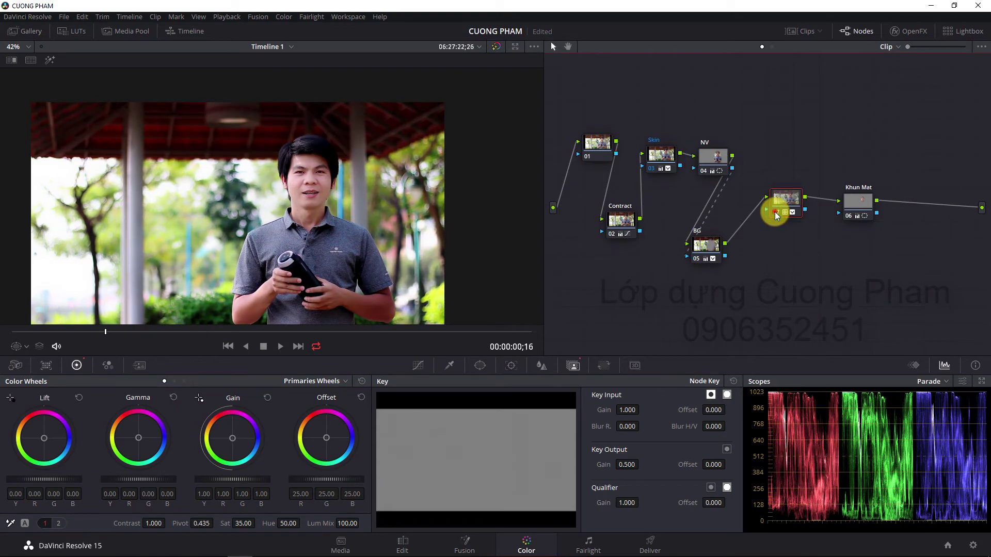
left_click(777, 214)
left_click(776, 214)
left_click(777, 214)
left_click(777, 214)
Change node 07's saturation to 40.
scroll(303, 191, "up", 2)
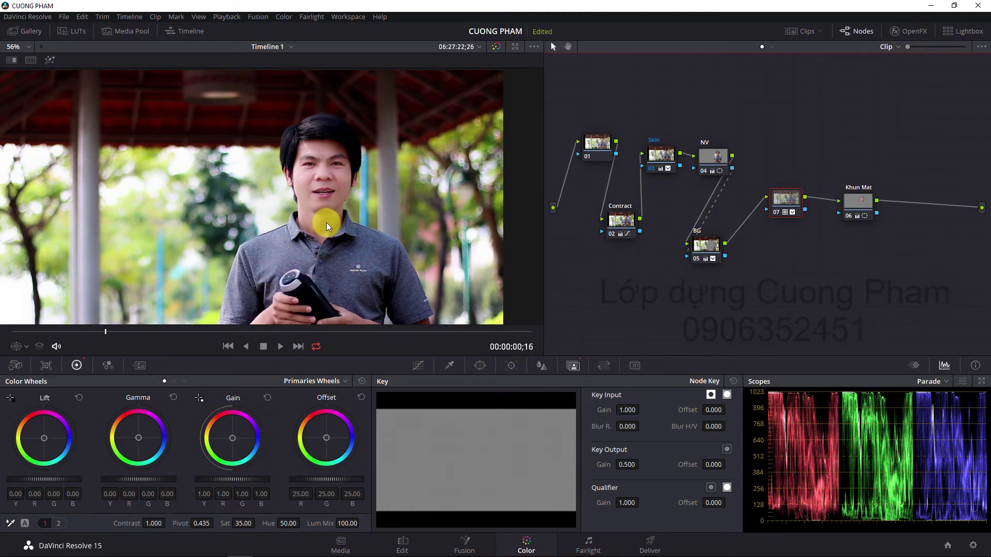
scroll(328, 227, "up", 2)
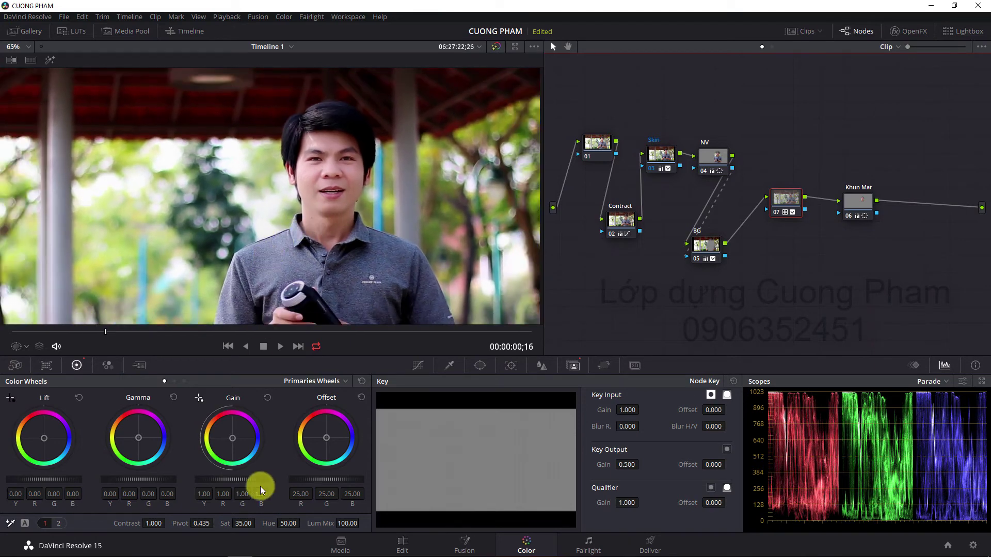
left_click(243, 523)
type("40")
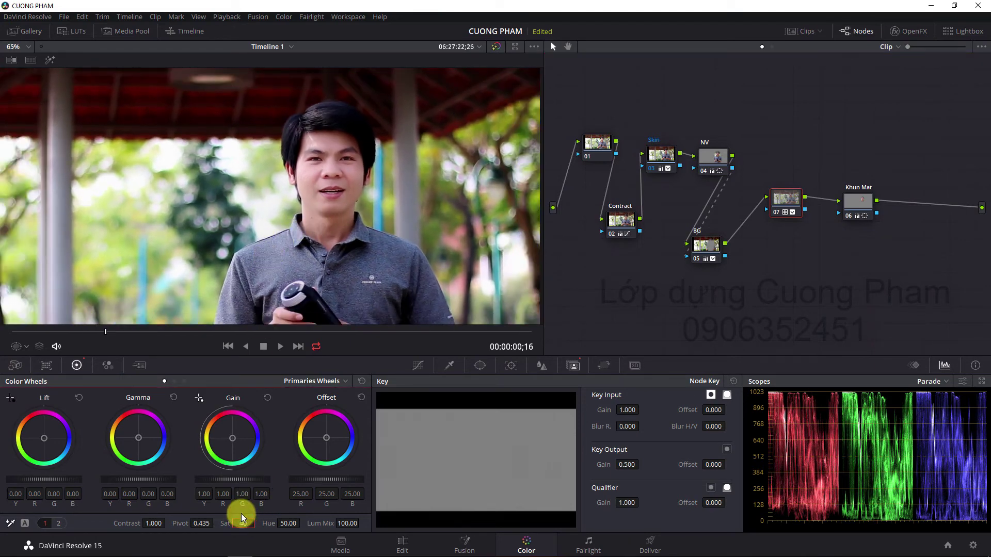
key("Return")
scroll(322, 181, "down", 3)
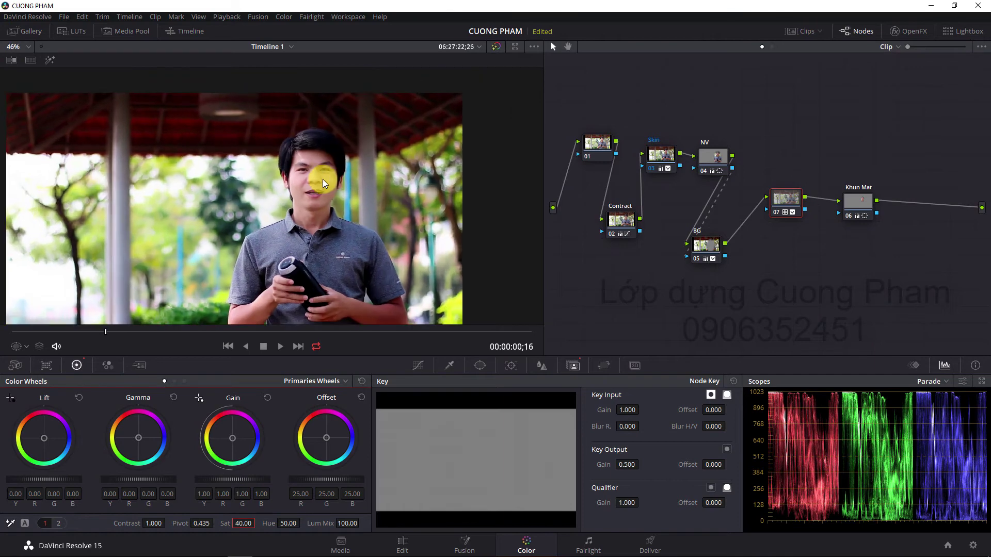
scroll(322, 180, "down", 3)
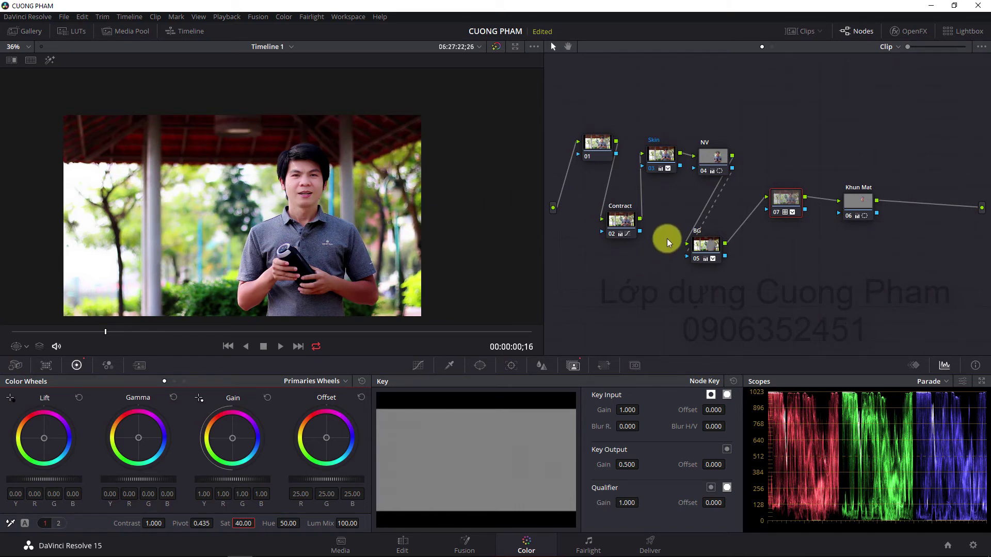
Raise the BG node's Lift slightly and rearrange Khun Mat above node 07.
left_click_drag(710, 250, 736, 234)
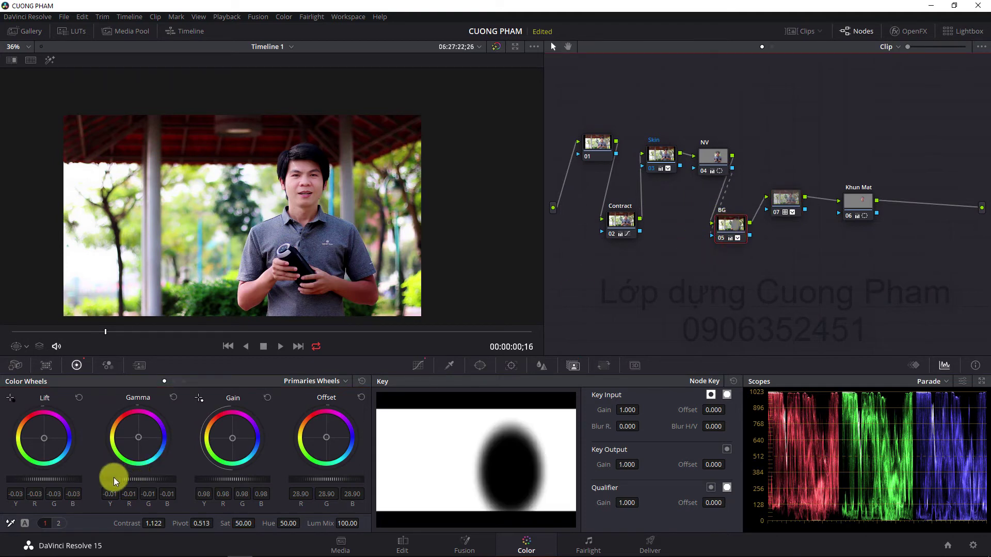
left_click_drag(40, 479, 110, 485)
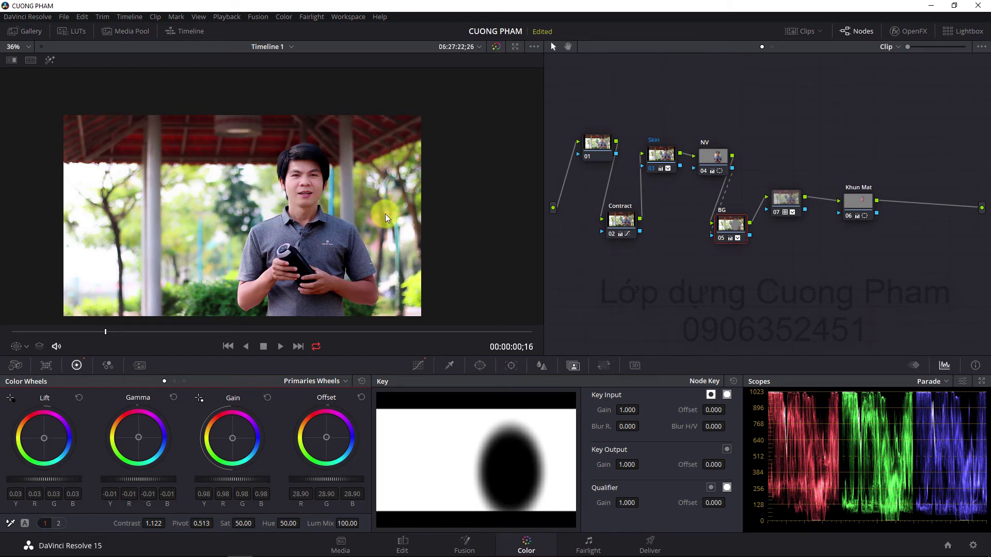
left_click_drag(851, 207, 754, 144)
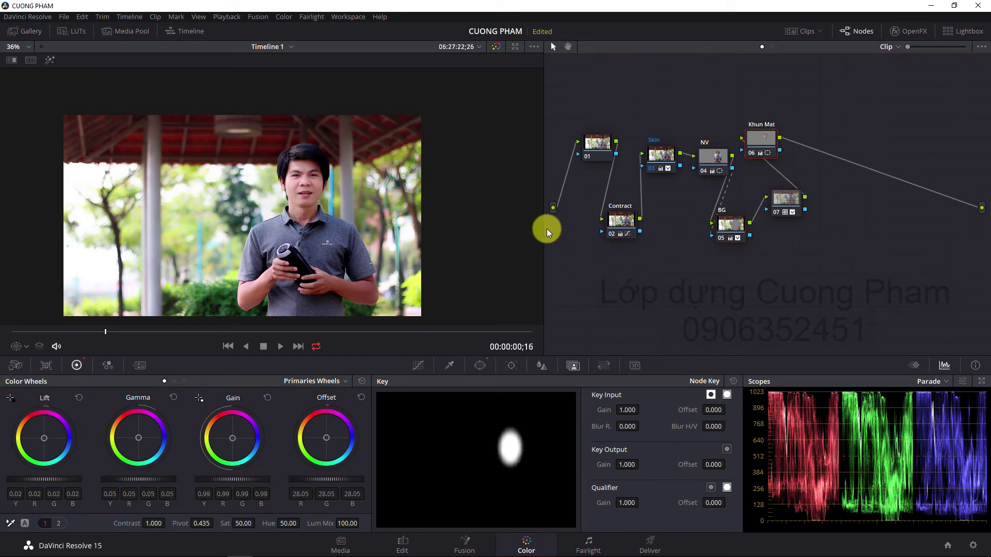
left_click_drag(770, 150, 825, 133)
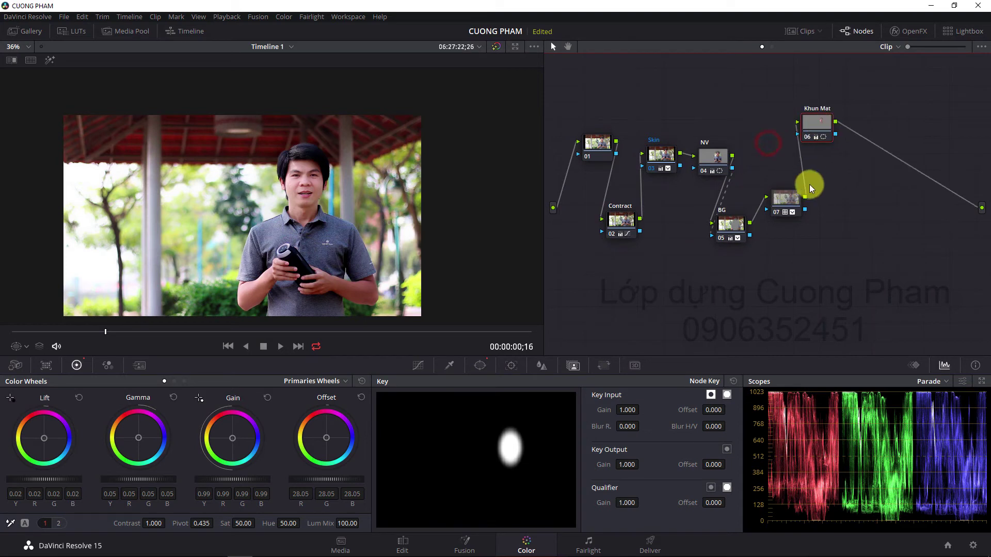
left_click_drag(793, 196, 761, 129)
left_click_drag(821, 123, 795, 180)
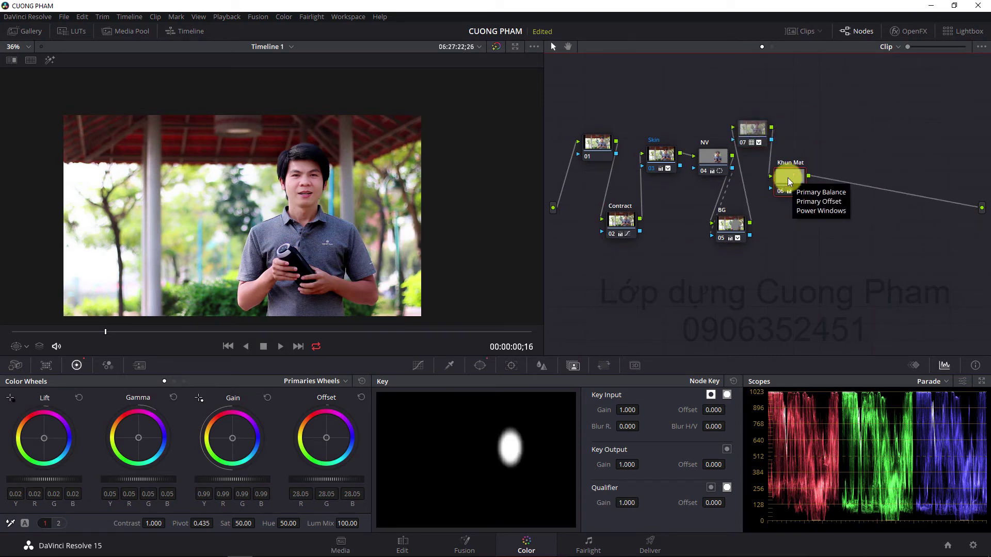
Add serial node 08 after Khun Mat, place it below, and show its curves.
left_click_drag(794, 175, 797, 179)
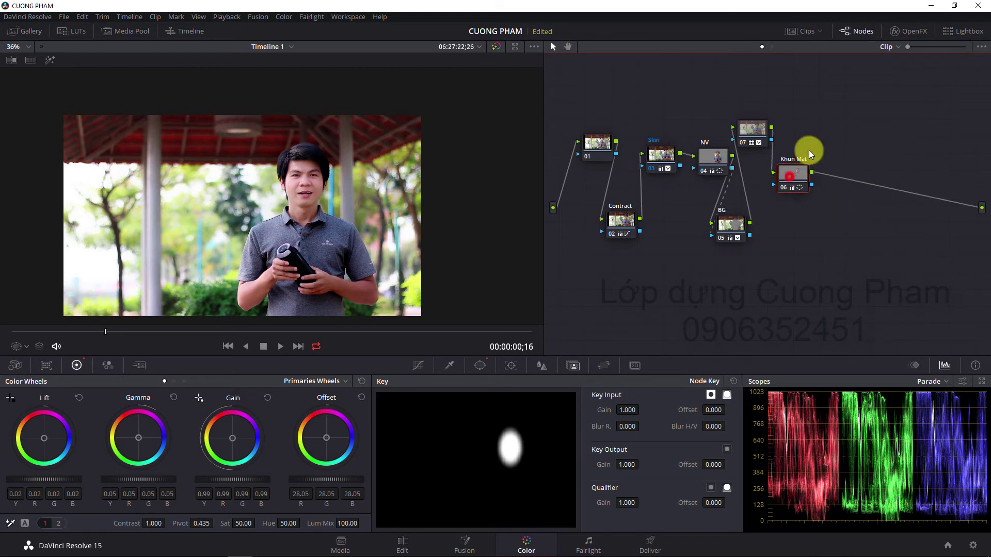
right_click(797, 180)
mouse_move(818, 226)
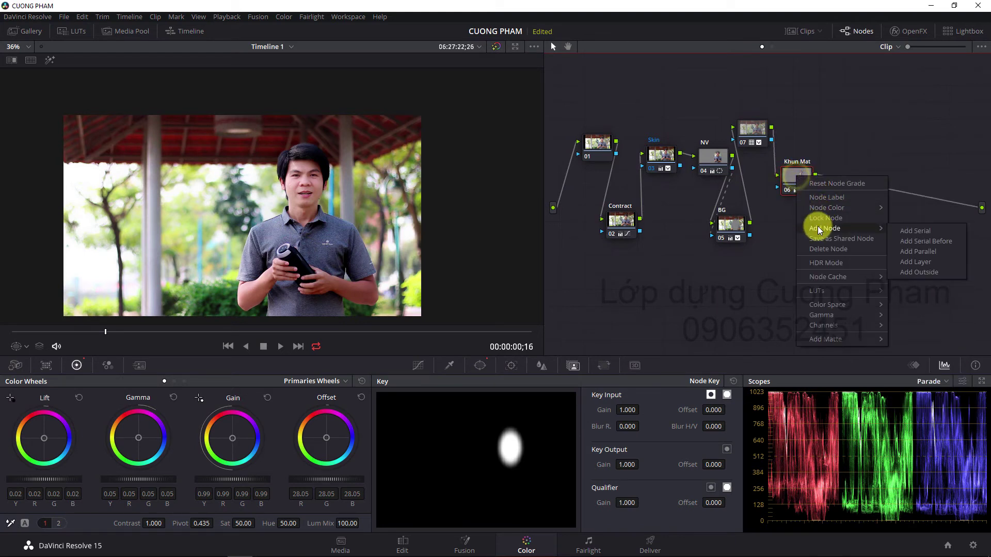
left_click(903, 234)
left_click_drag(847, 181, 796, 250)
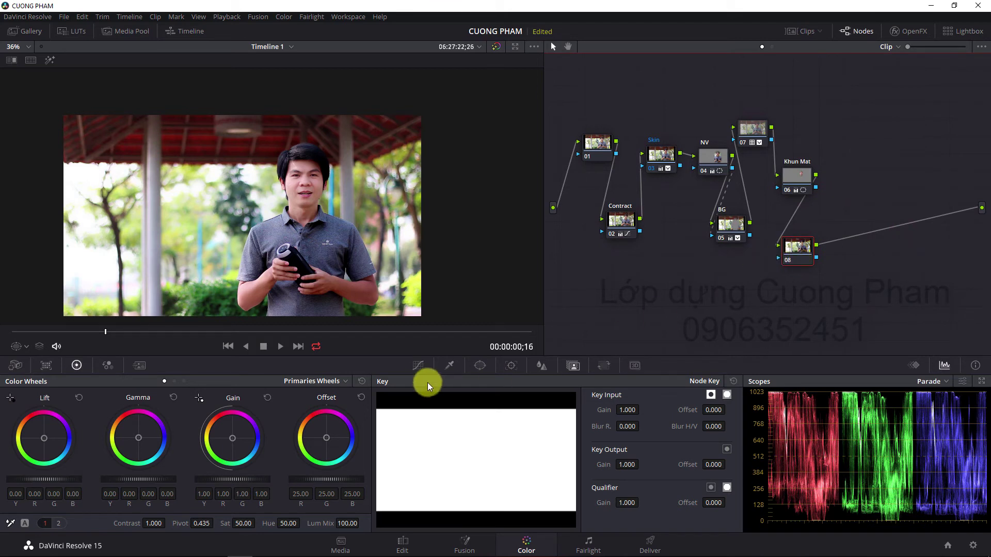
left_click(418, 365)
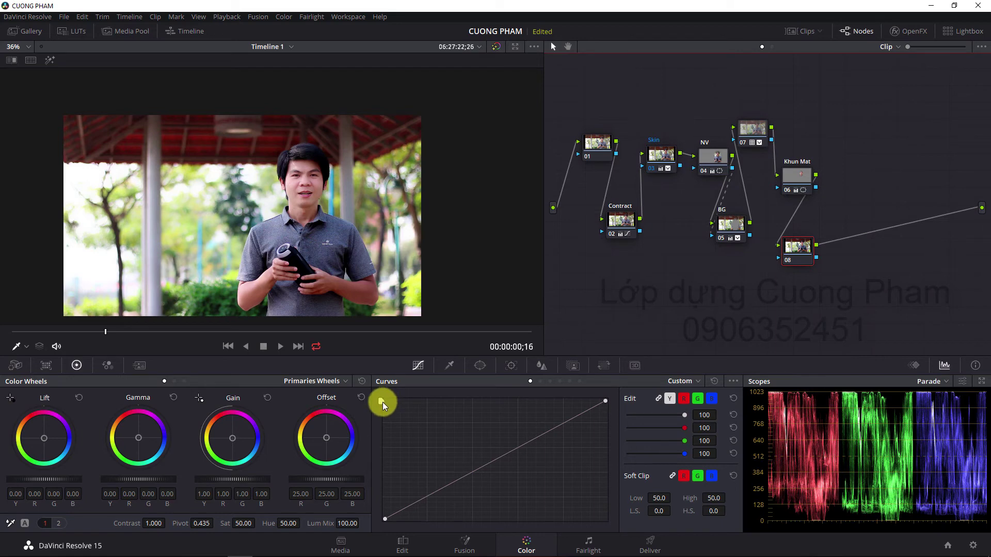
Lift node 08's curve black point and pull its white point down and inward.
left_click_drag(380, 402, 379, 413)
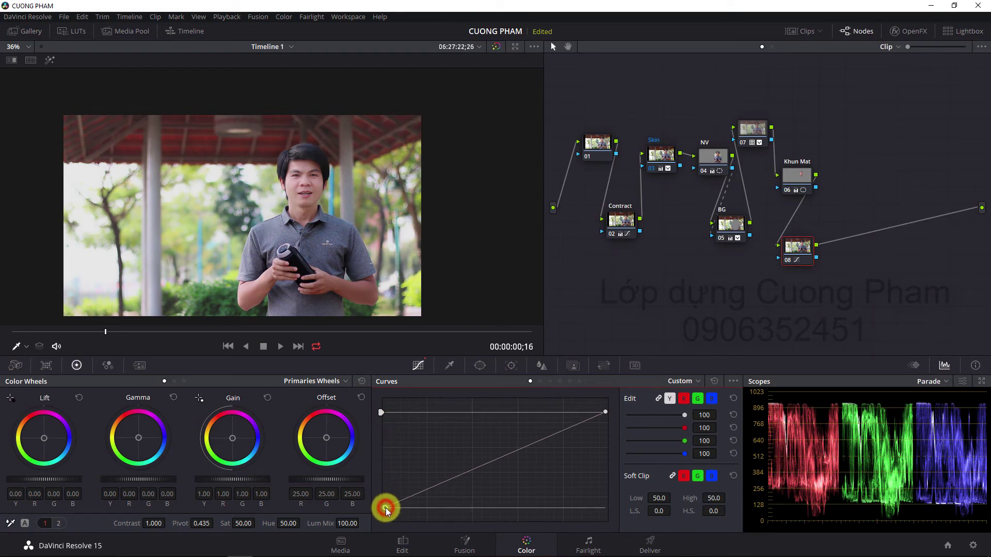
left_click_drag(388, 505, 401, 509)
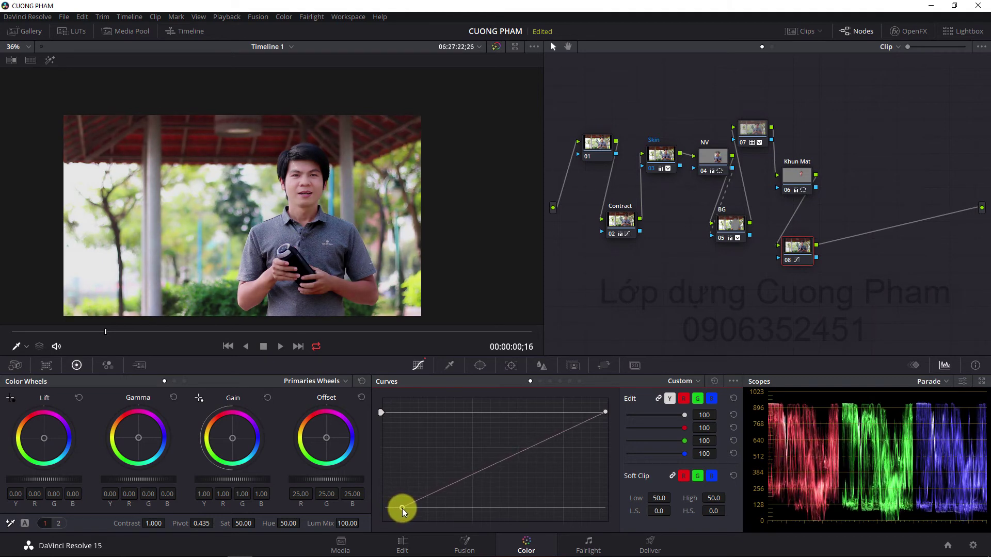
left_click_drag(604, 413, 599, 414)
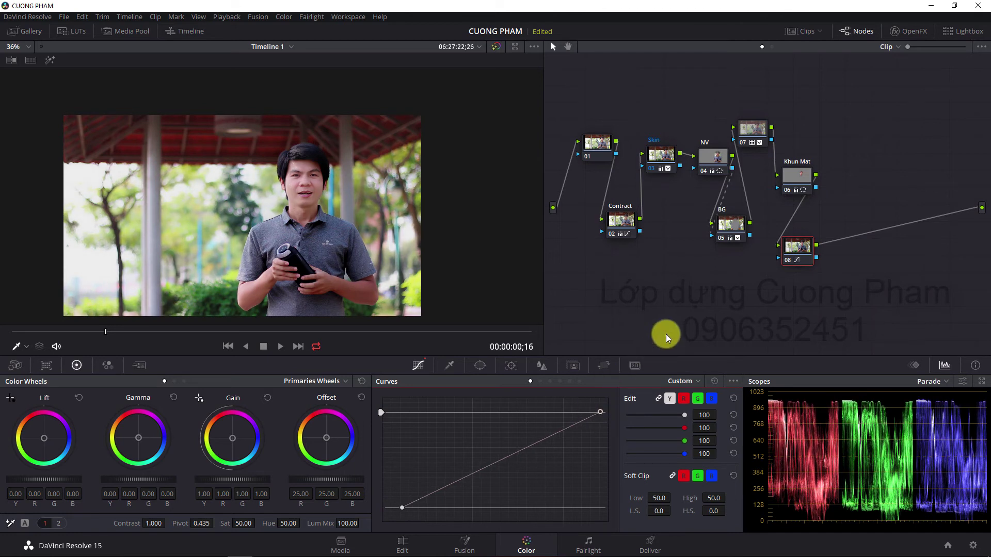
Toggle node 08 on and off to compare, leaving it off.
left_click(788, 262)
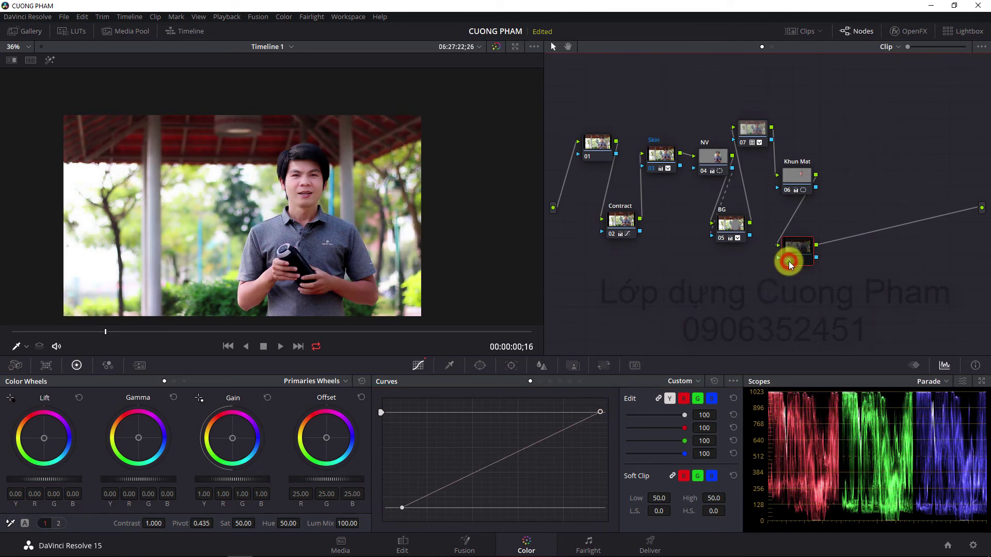
left_click(788, 261)
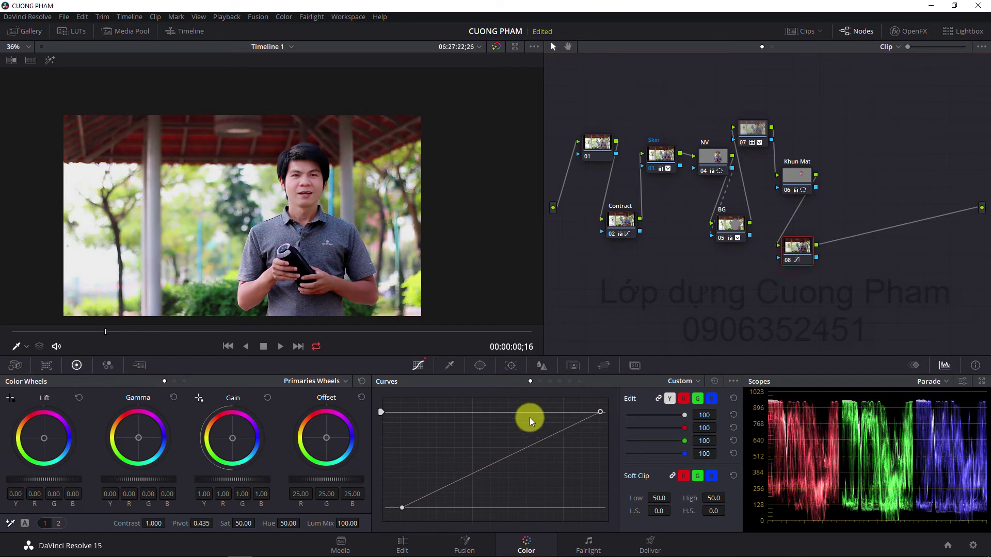
left_click(788, 260)
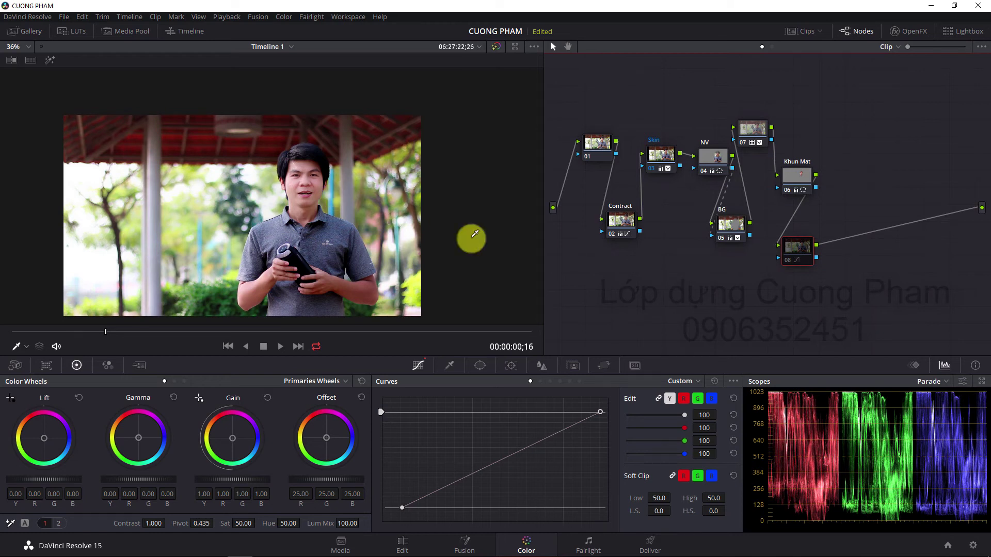
left_click(791, 260)
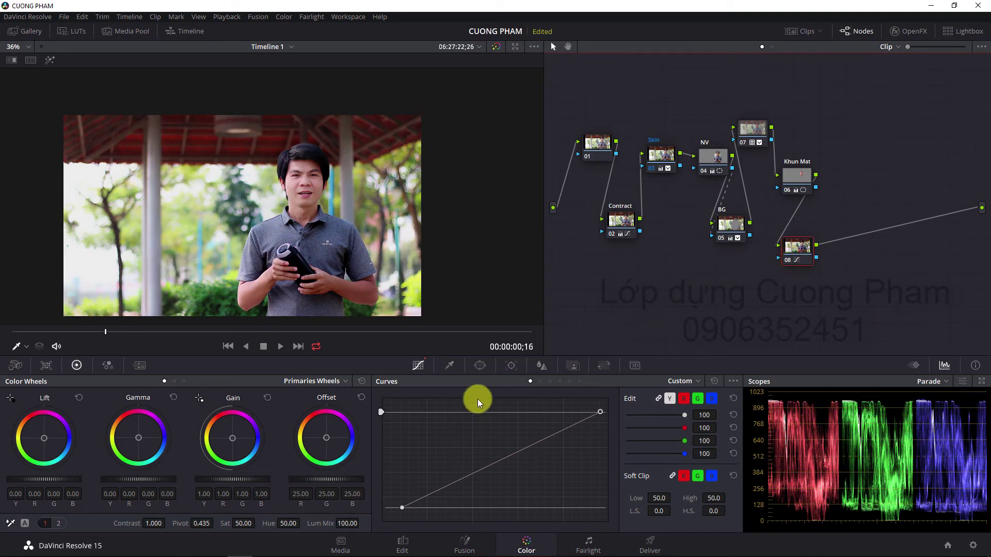
scroll(326, 232, "up", 2)
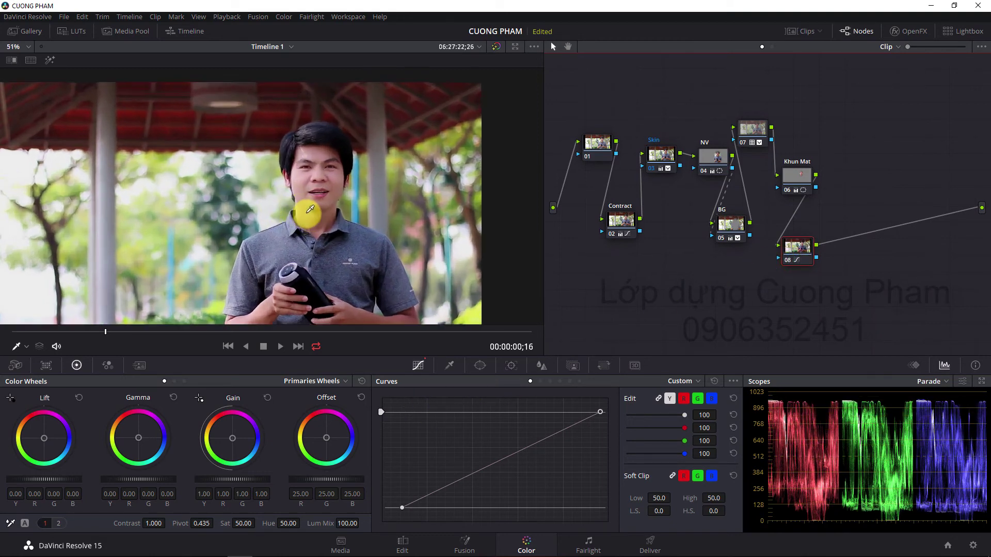
scroll(327, 232, "down", 3)
scroll(327, 232, "up", 3)
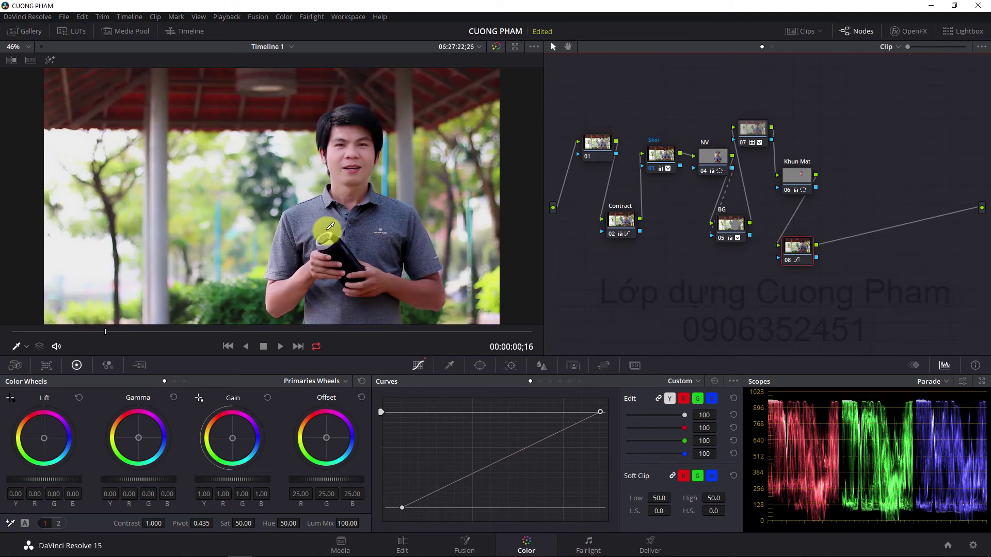
scroll(330, 226, "down", 1)
scroll(330, 226, "down", 1)
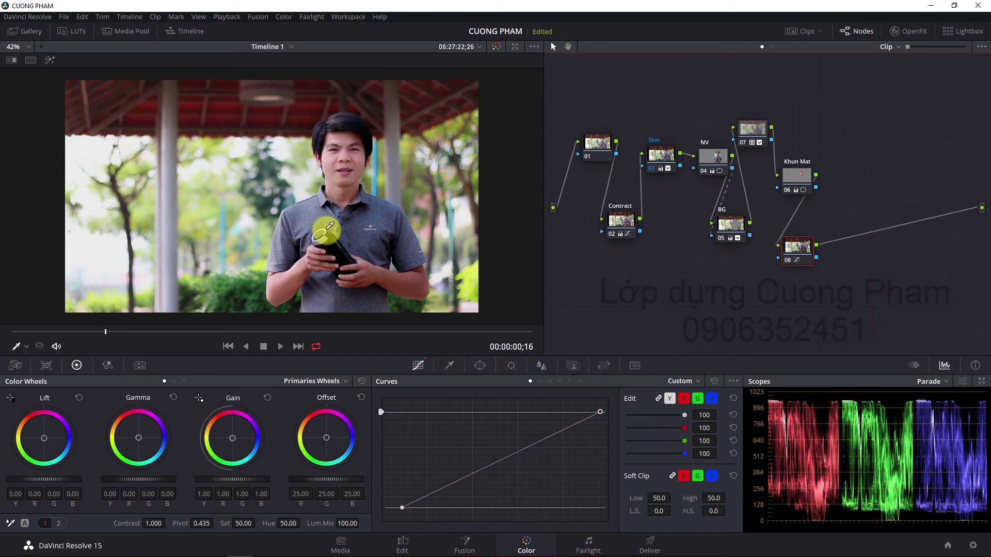
scroll(330, 226, "down", 2)
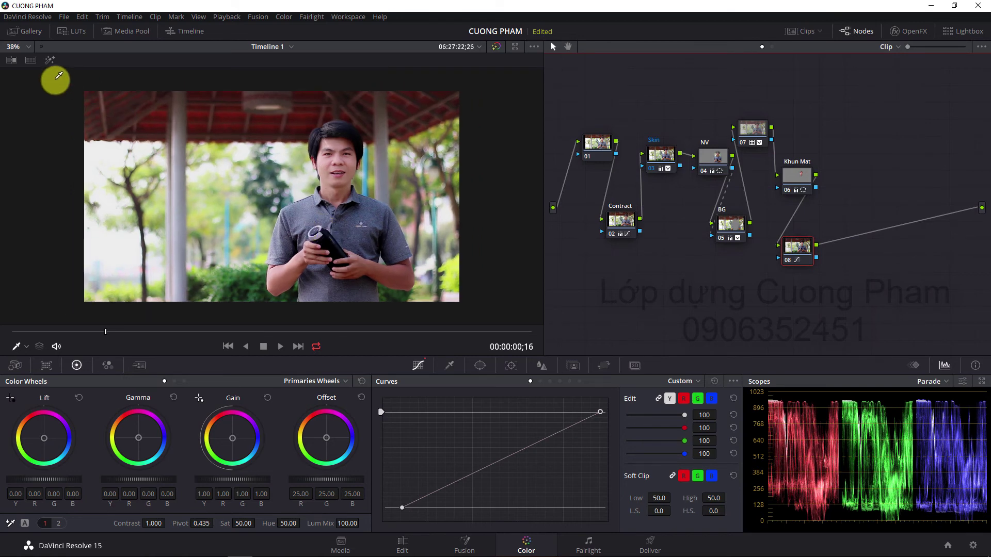
left_click(497, 46)
left_click(497, 47)
left_click(497, 46)
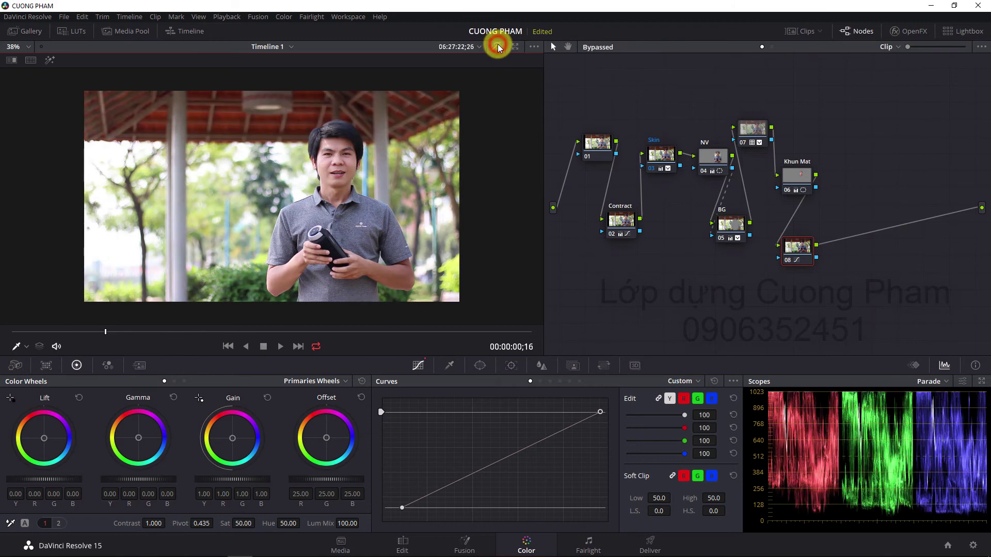
left_click(497, 46)
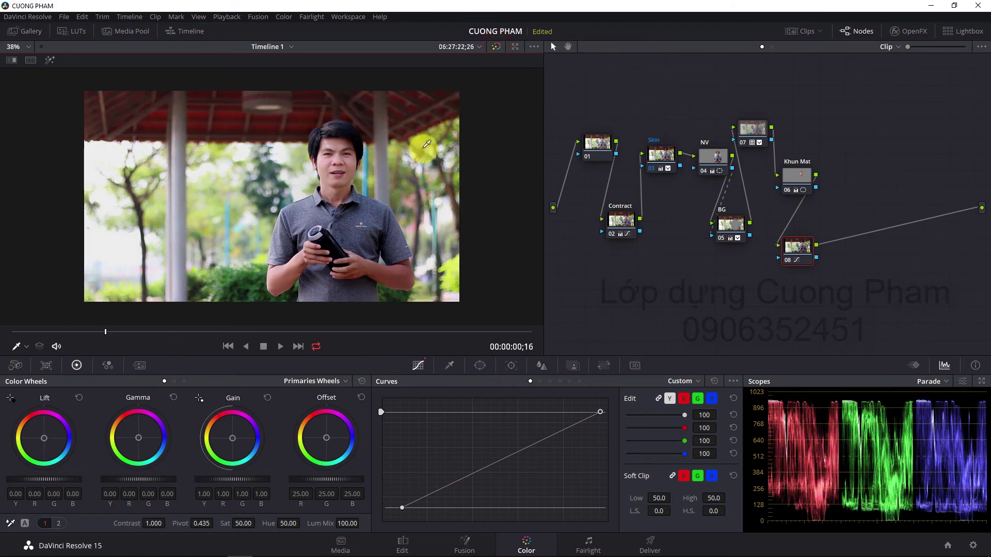
scroll(330, 168, "up", 2)
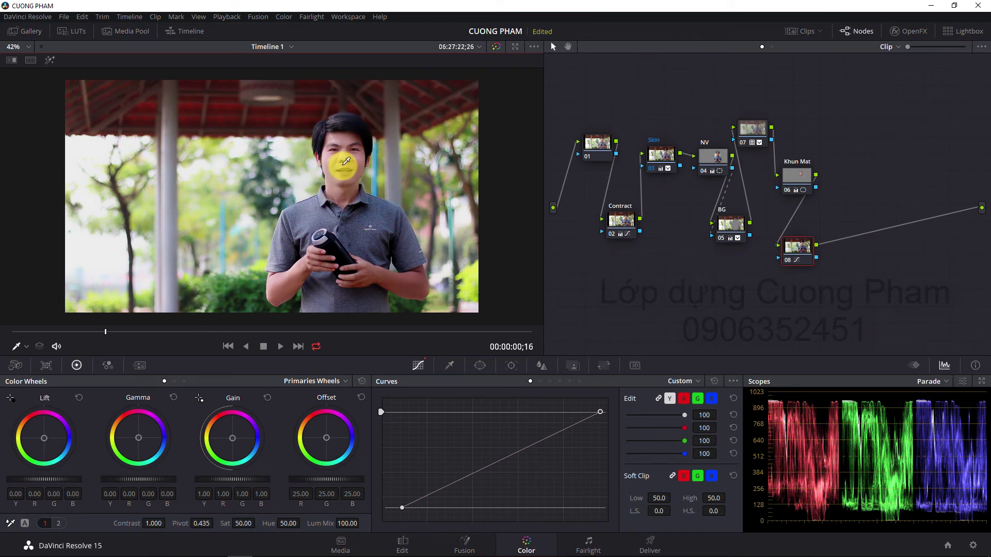
scroll(332, 162, "down", 3)
scroll(337, 166, "up", 2)
On Khun Mat, pull the curve's black point right and white point slightly inward, then lower node 08.
left_click(798, 181)
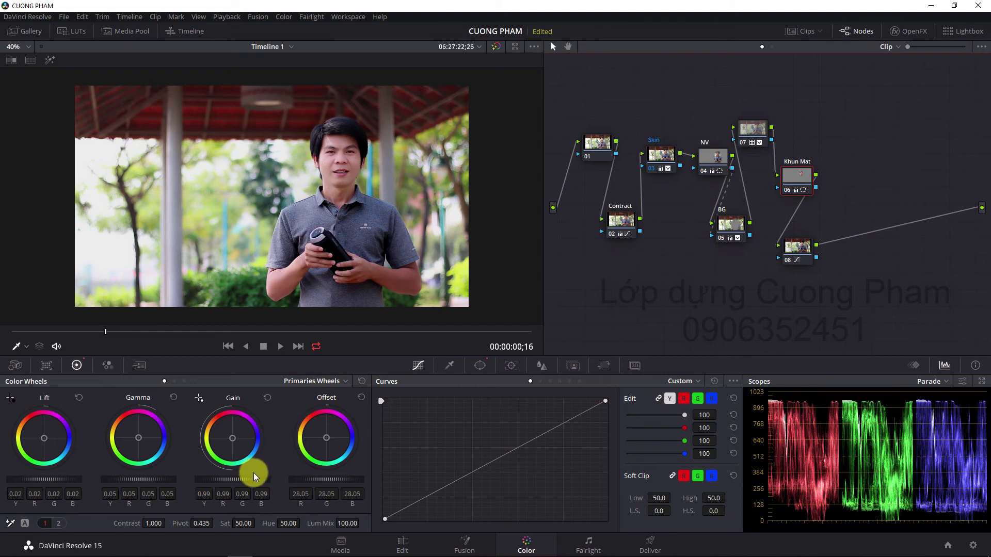
left_click(386, 519)
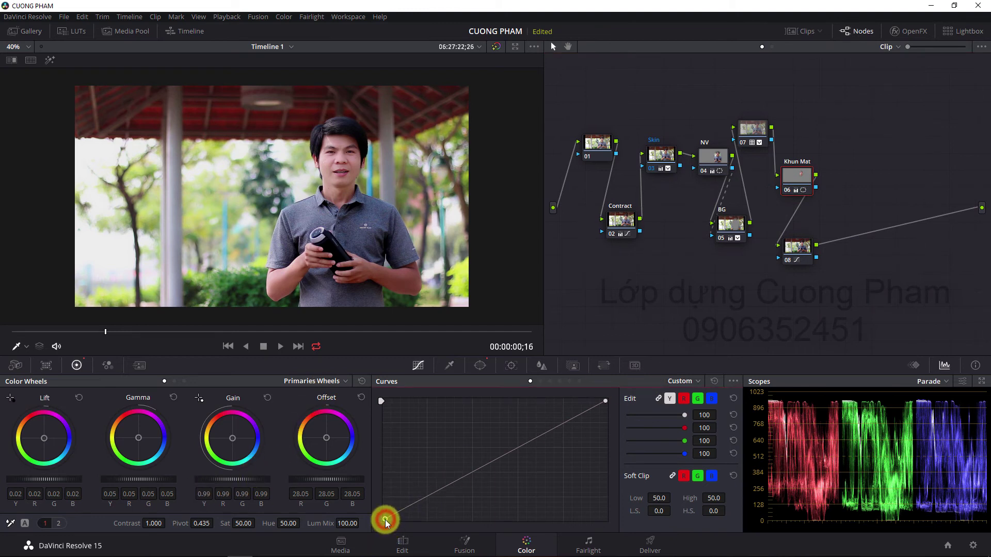
left_click_drag(386, 520, 393, 522)
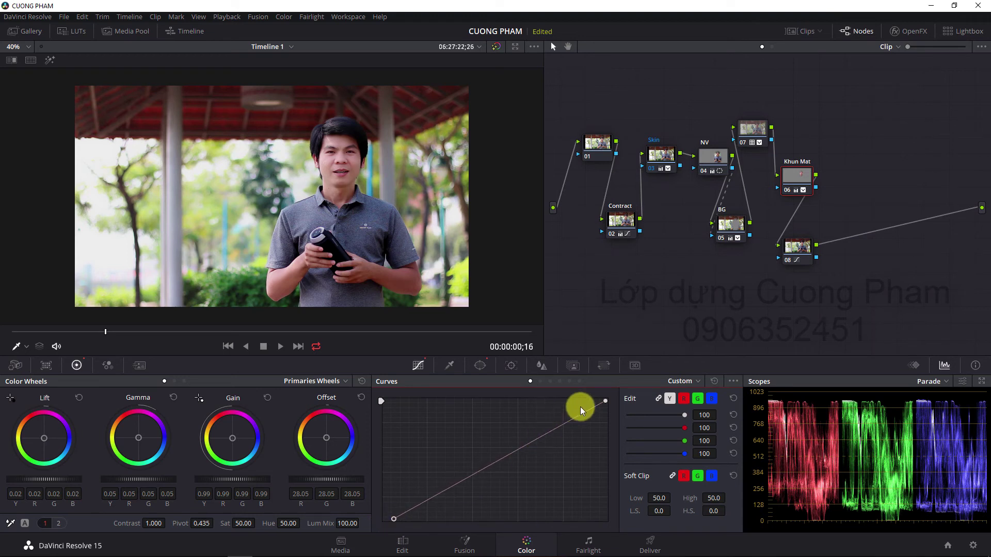
left_click_drag(604, 401, 592, 400)
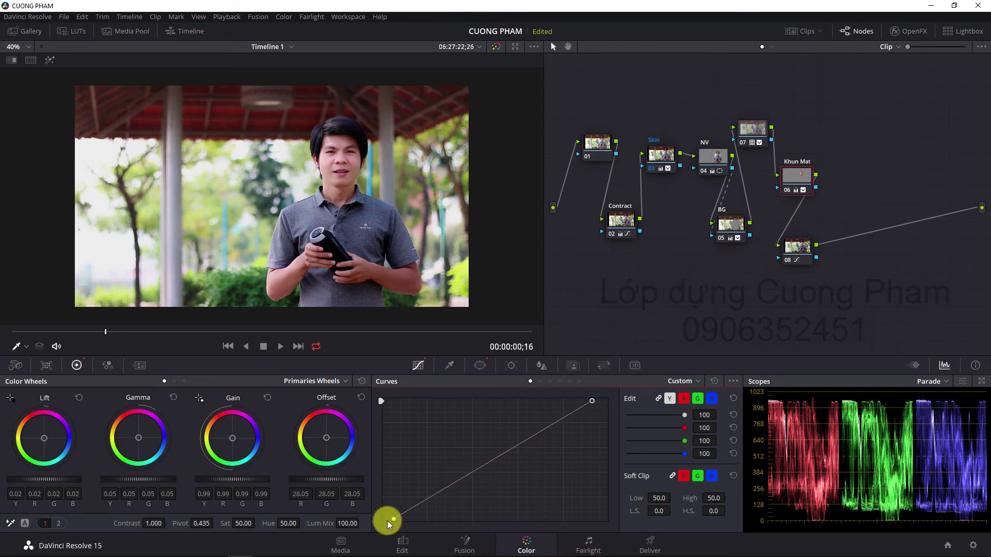
left_click_drag(393, 519, 393, 518)
left_click_drag(592, 401, 595, 401)
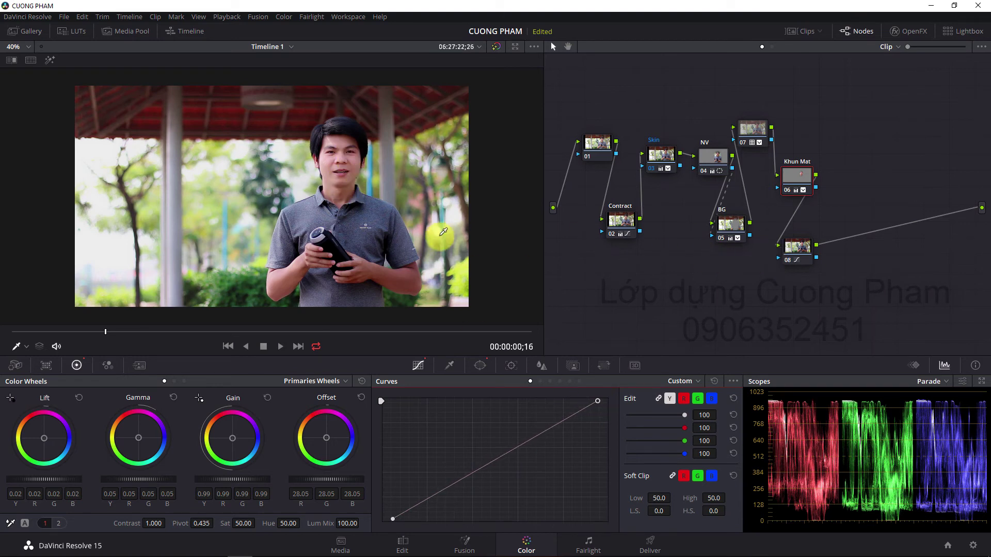
left_click_drag(800, 250, 805, 259)
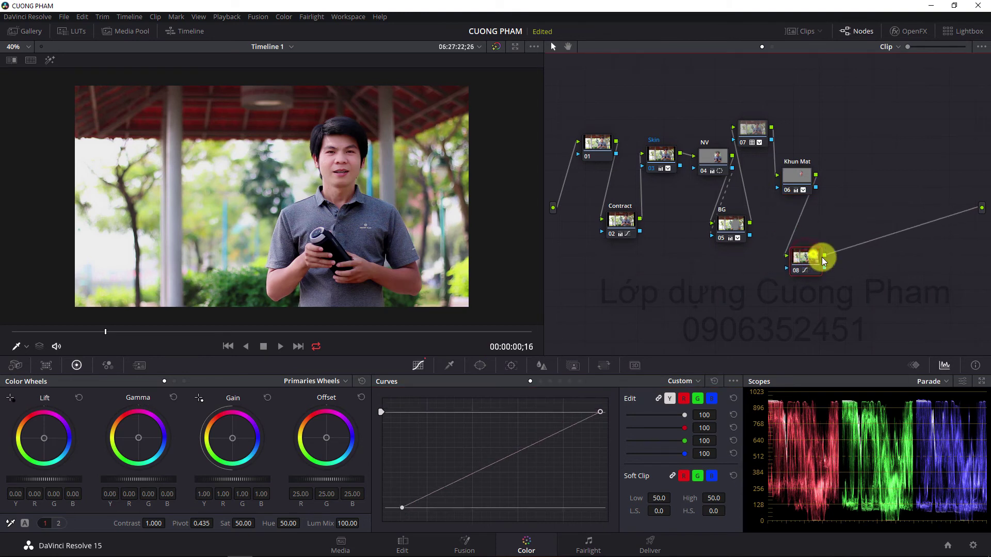
Label node 08 'Fadefilm'.
right_click(820, 255)
left_click(829, 277)
type("lm")
key("Return")
Rearrange the nodes so Fadefilm sits directly beneath Khun Mat.
left_click_drag(797, 241, 814, 228)
left_click_drag(803, 175, 805, 175)
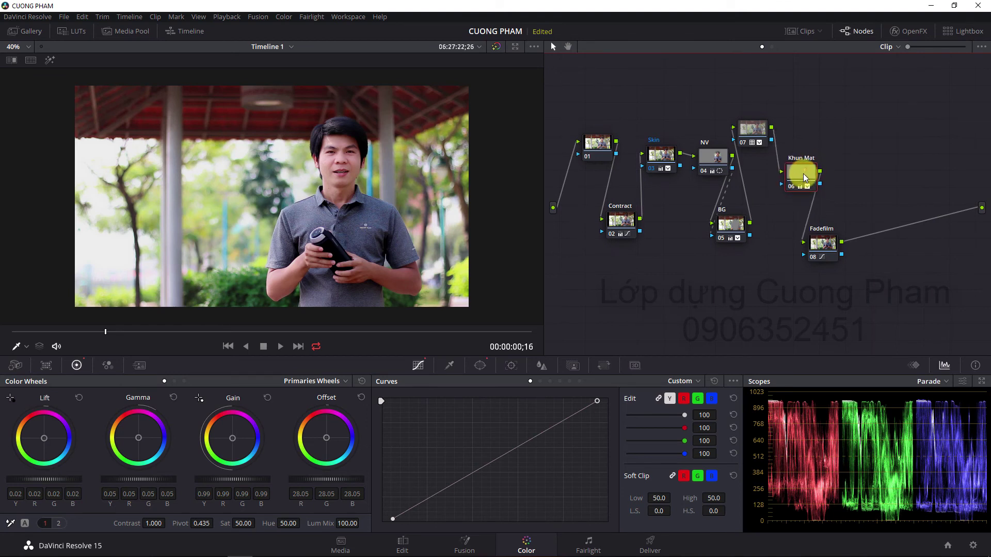
left_click_drag(343, 151, 351, 166)
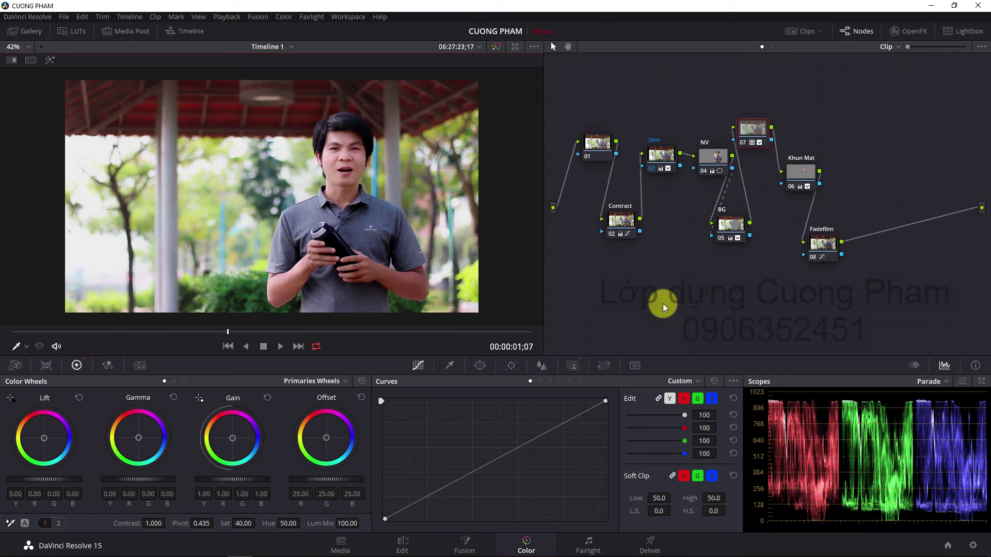
Move from the Window palette to the Tracker palette and select node 04 NV's oval window.
left_click(484, 366)
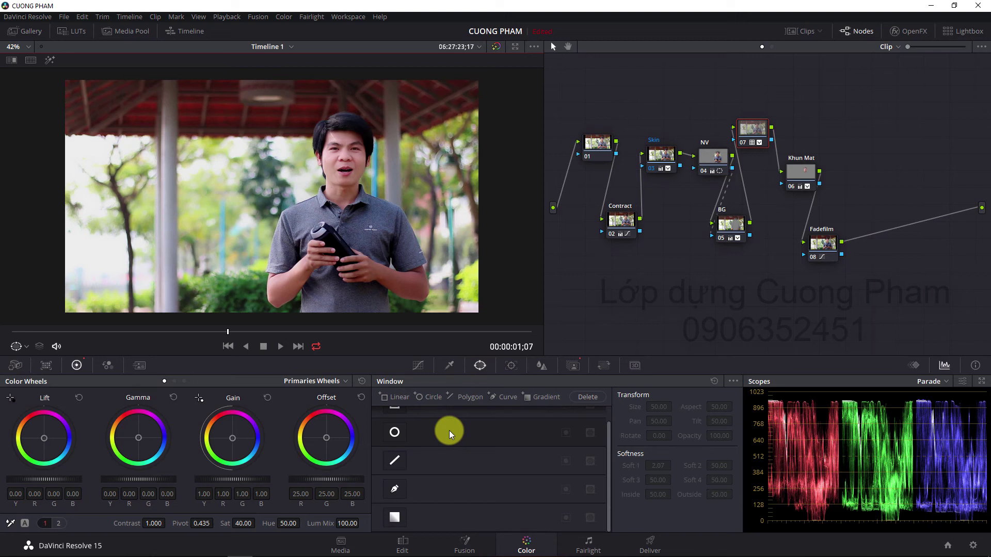
left_click(510, 371)
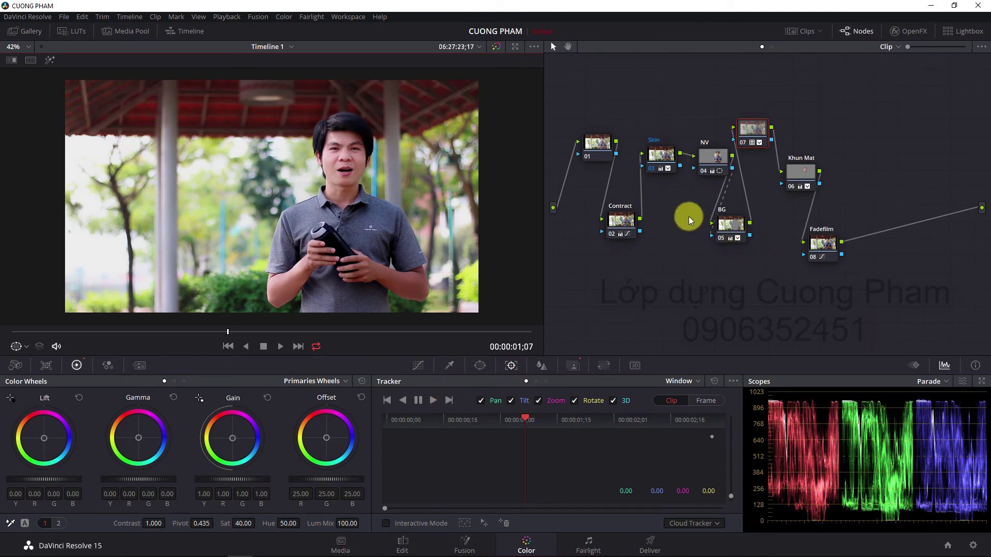
left_click(711, 158)
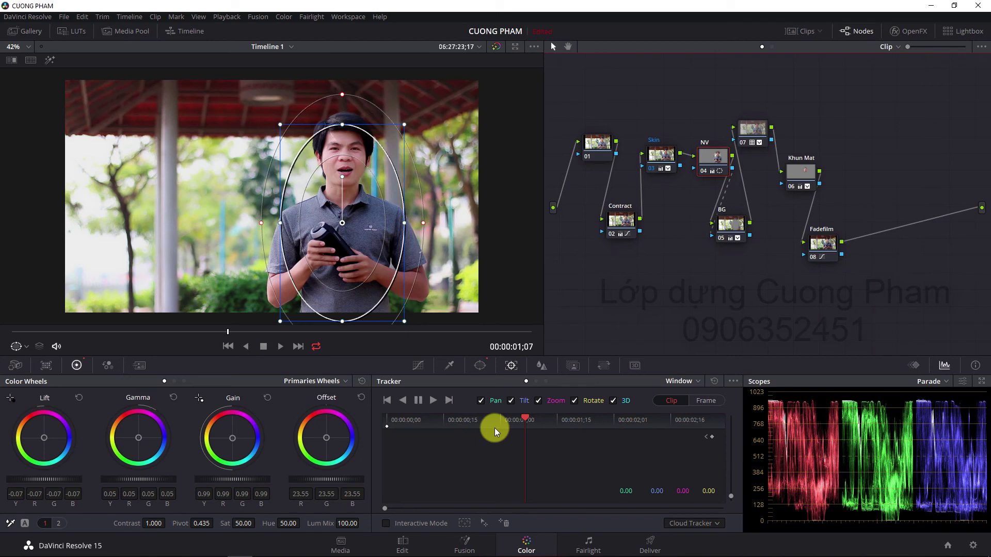
Track the NV oval window backward to the start and forward to the end, then select Khun Mat.
left_click(404, 403)
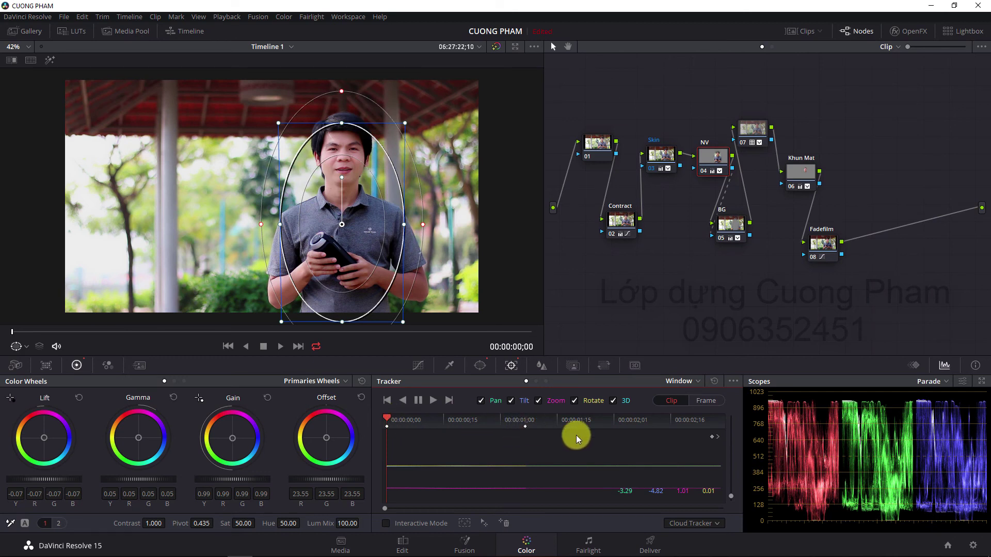
left_click(717, 438)
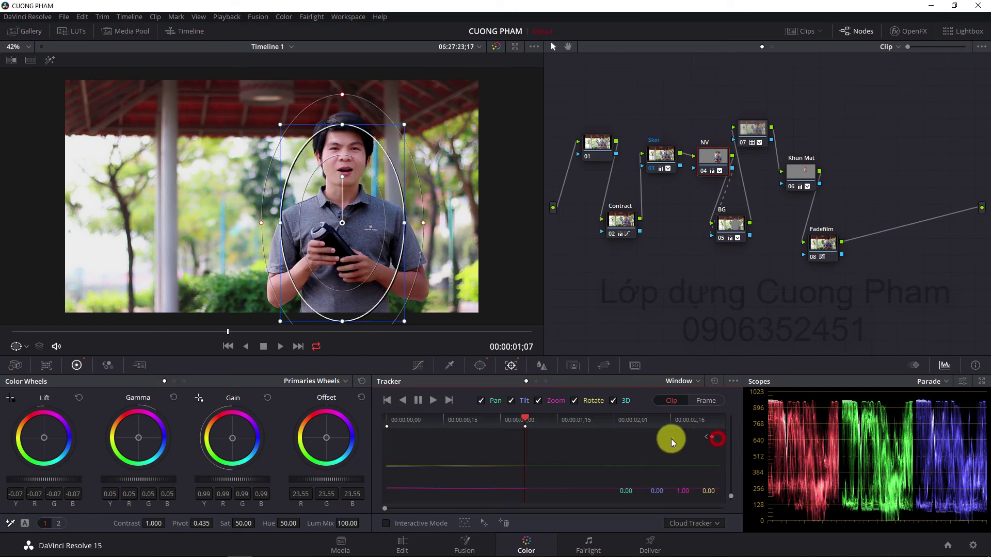
left_click(437, 403)
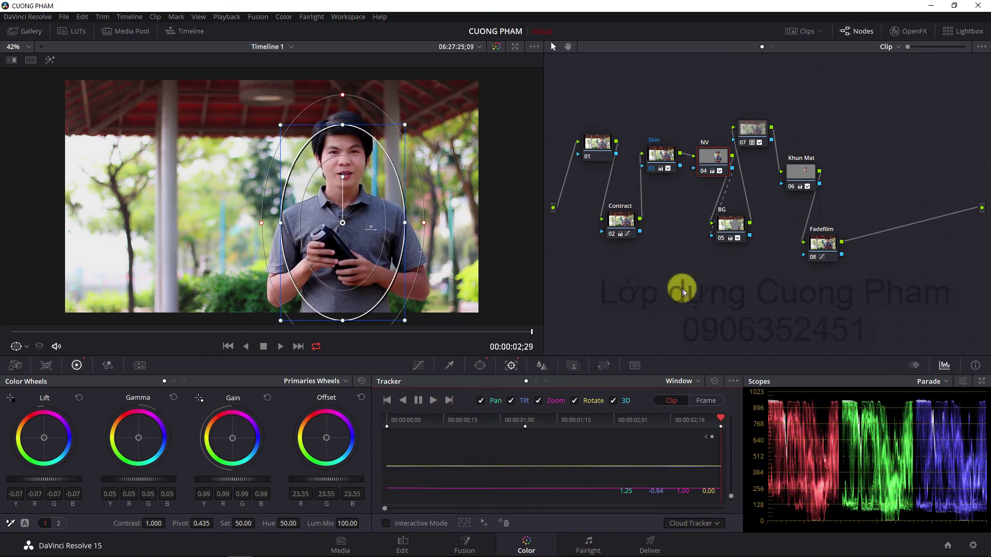
left_click(804, 176)
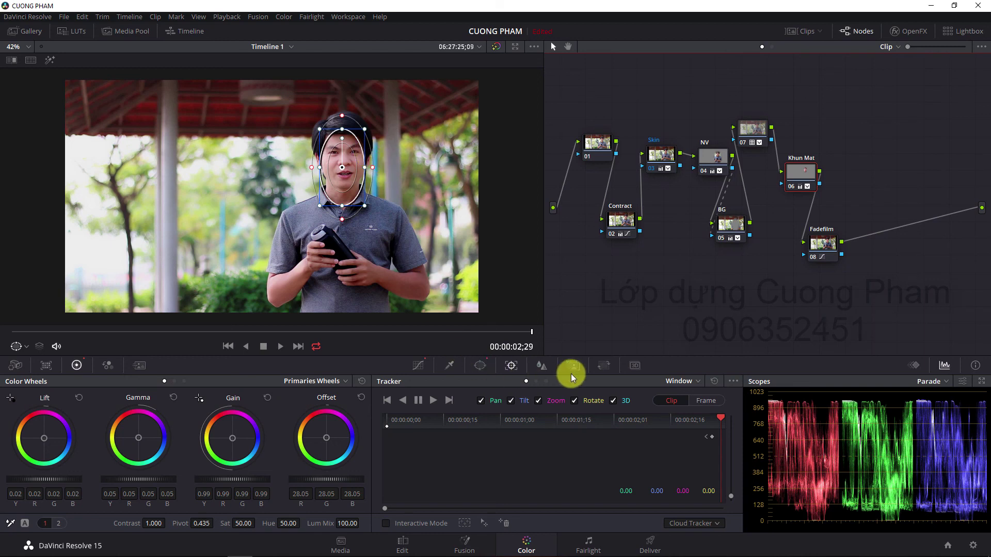
Turn off 3D, track the Khun Mat face window back to the start, and move Fadefilm above it.
left_click(612, 402)
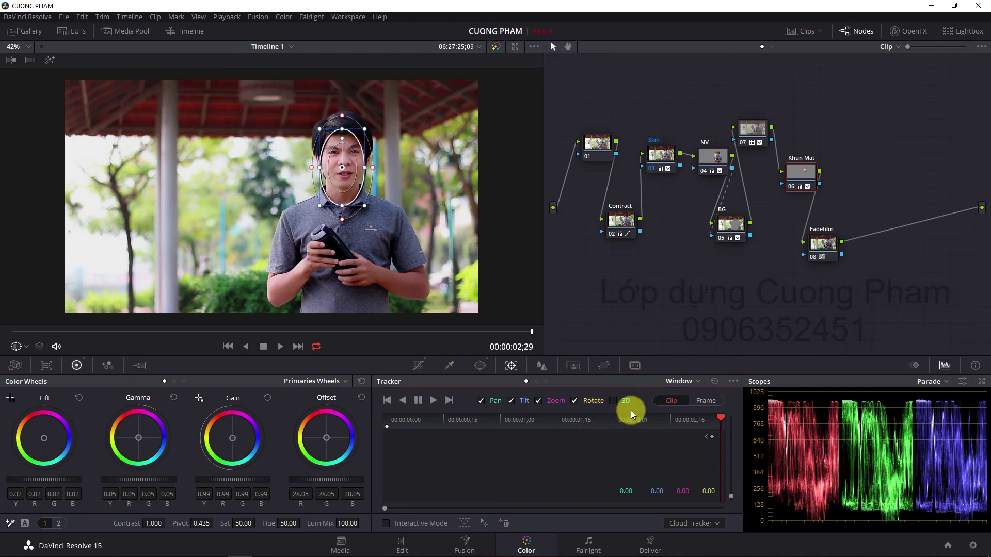
left_click(404, 401)
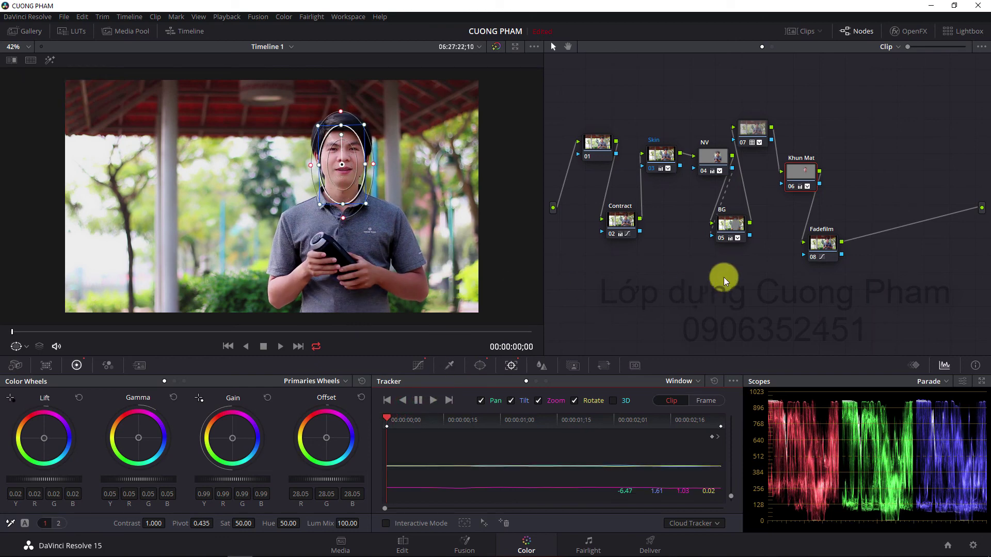
left_click_drag(819, 243, 877, 194)
left_click_drag(801, 171, 798, 209)
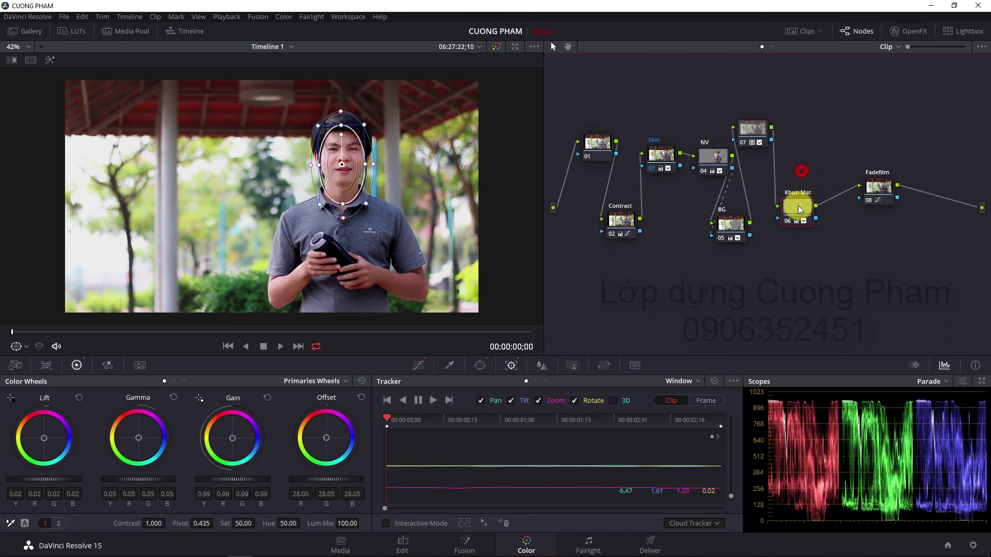
left_click_drag(878, 186, 830, 150)
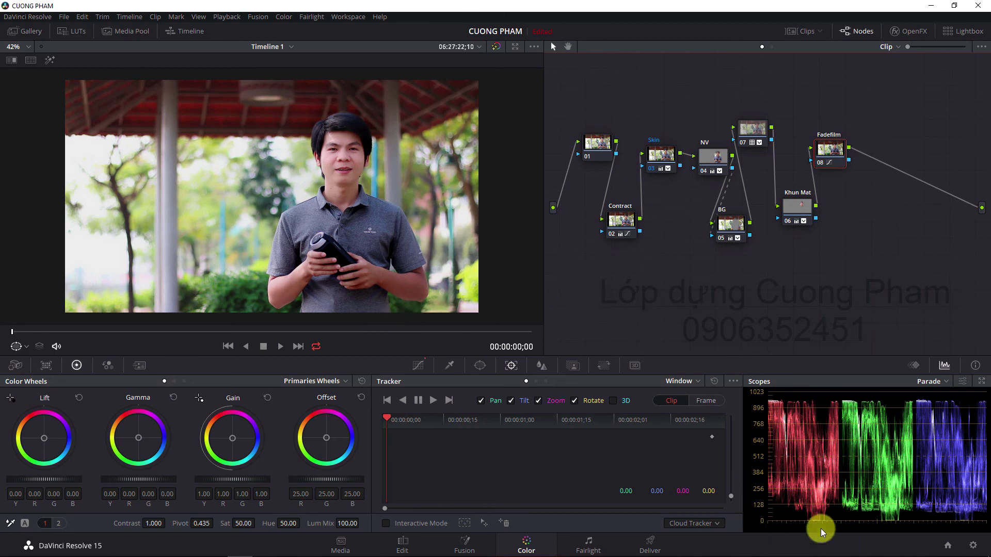
key("space")
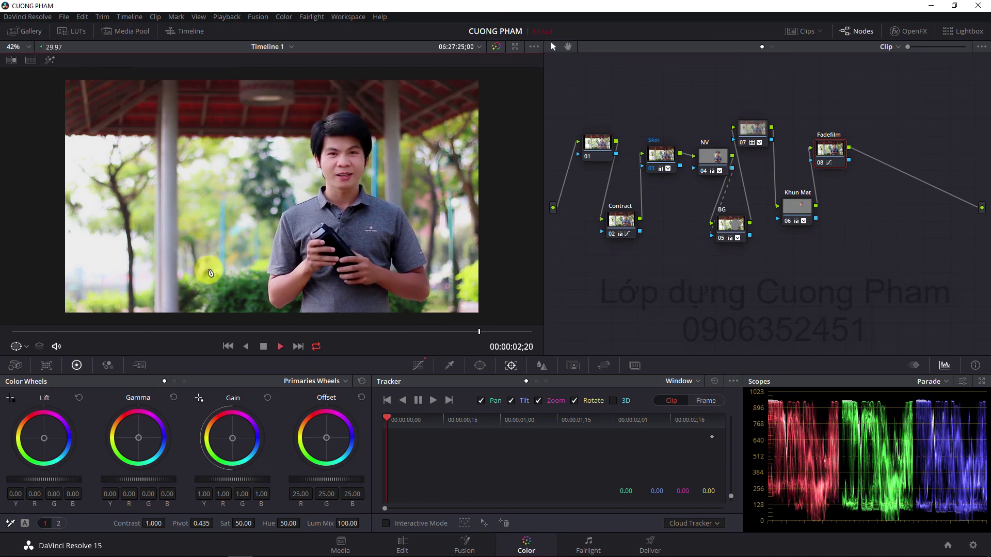
Stop playback, then replay the graded interview clip from the start to review it.
key("space")
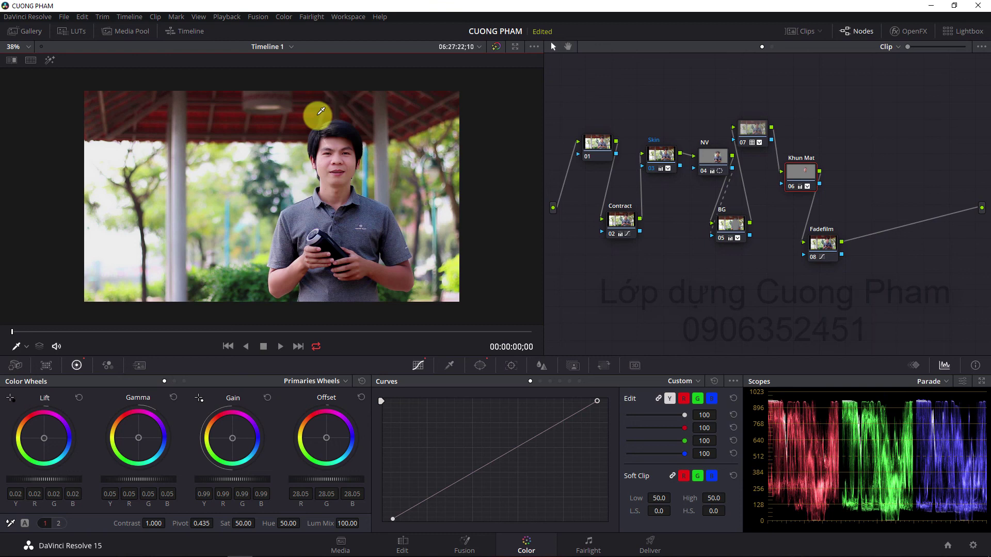
key("space")
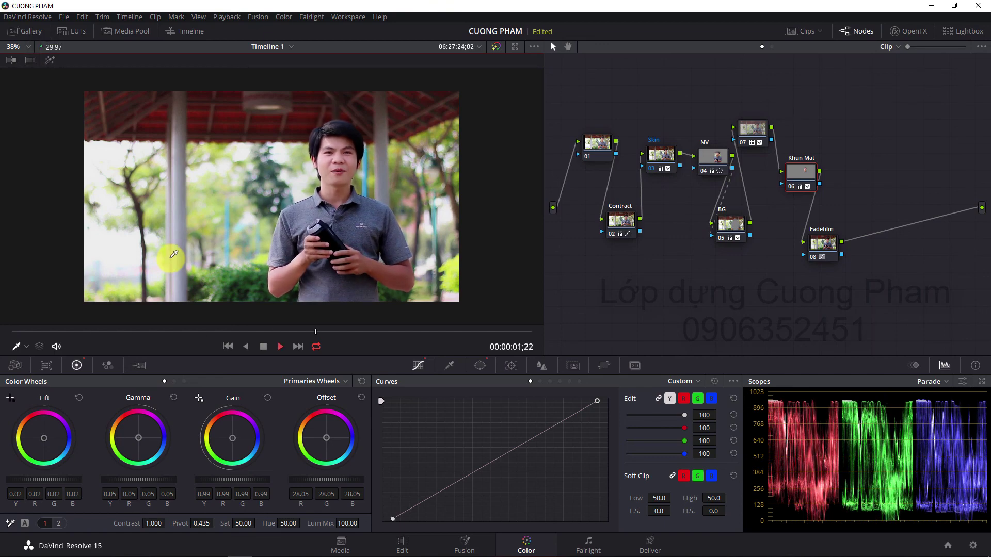